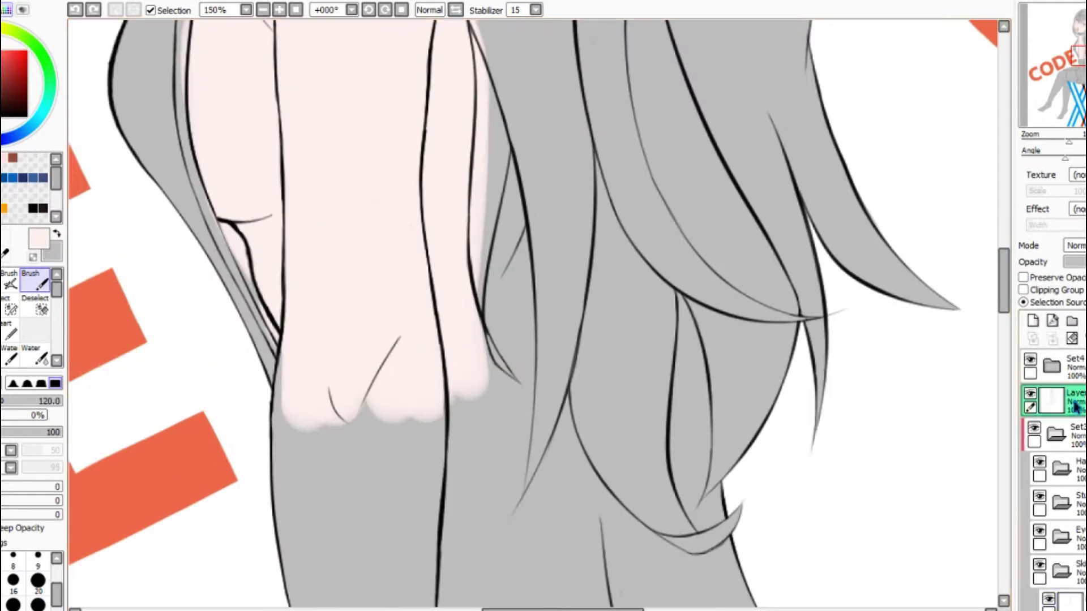
Paint the pale pink skin base over the arm, bare back, thighs and hand.
click(32, 290)
drag(295, 431, 316, 474)
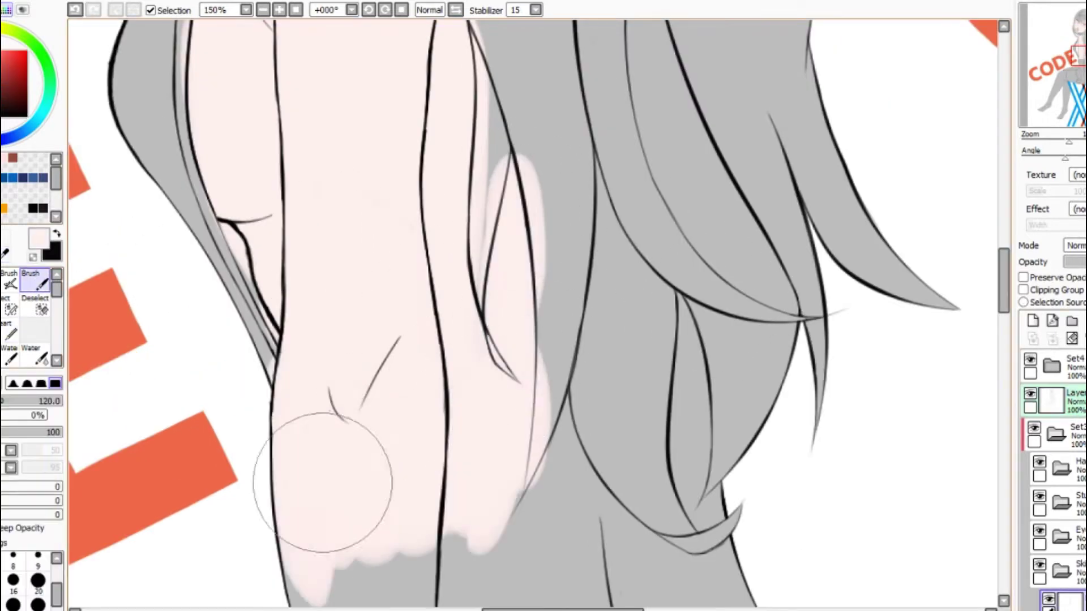
key(ctrl+minus)
drag(453, 465, 522, 340)
key(ctrl+minus)
drag(363, 430, 408, 391)
drag(567, 368, 628, 475)
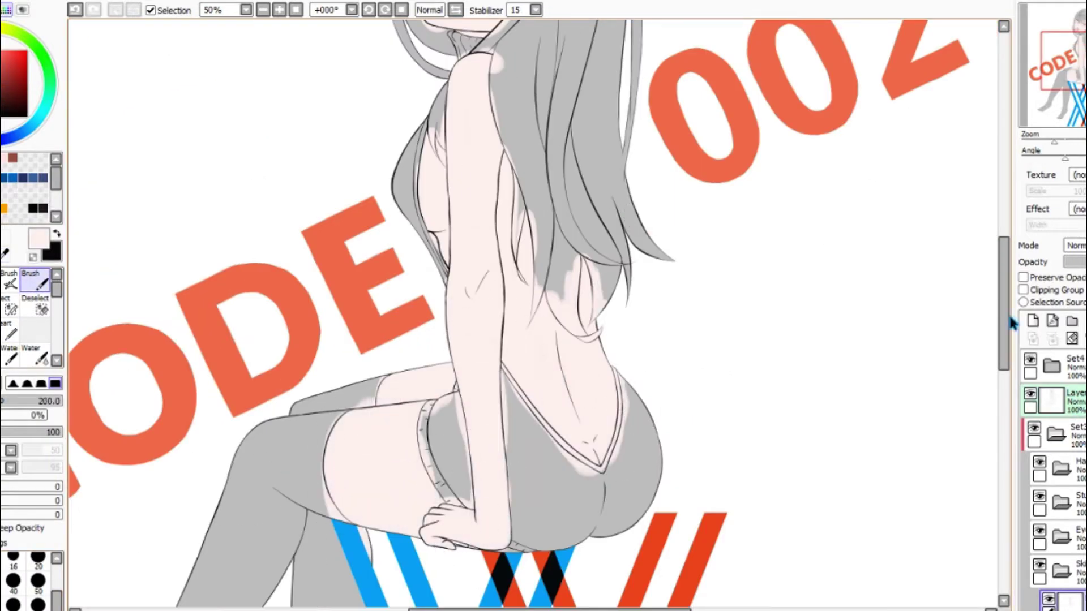
Paint a broad peach shadow down the far side of the face beside the nose.
key(ctrl+plus)
scroll(442, 312, up, 10)
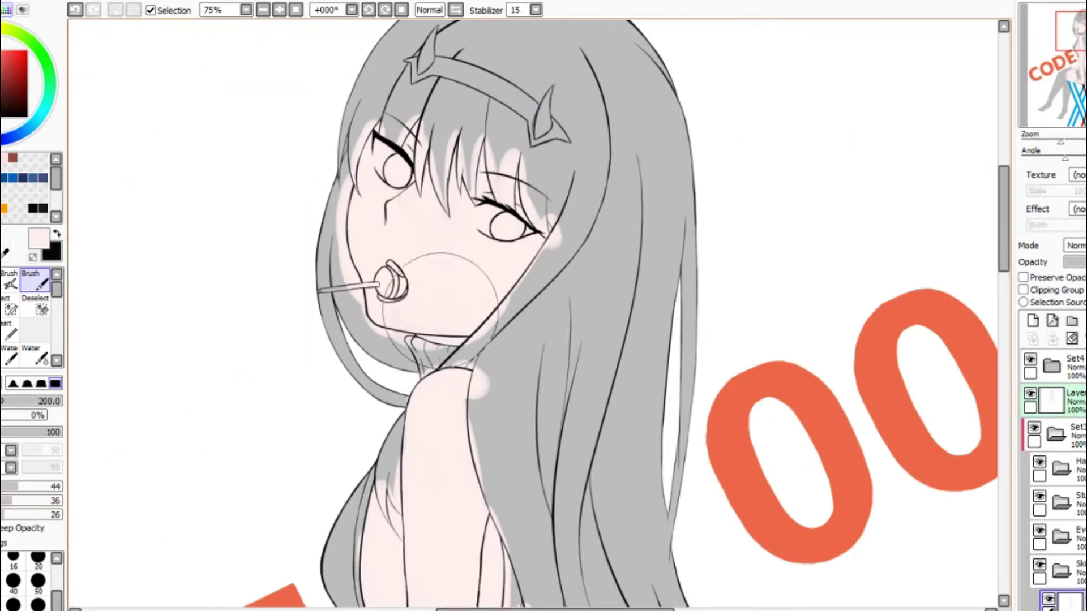
key(ctrl+plus)
key(ctrl+plus)
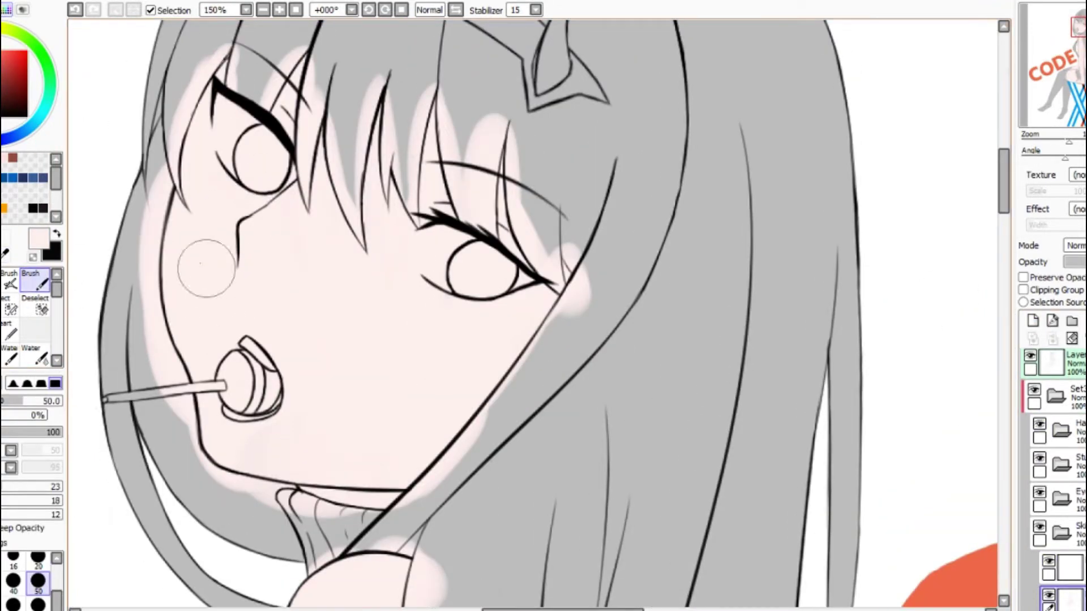
drag(231, 224, 207, 340)
key(bracketright)
key(bracketright)
key(bracketright)
key(bracketright)
key(bracketright)
mouse_move(249, 159)
mouse_down()
mouse_move(271, 156)
mouse_move(187, 272)
mouse_up()
Extend the peach face shadow over the far eye and up into the fringe with a smaller brush.
key(bracketleft)
key(bracketleft)
key(bracketleft)
key(bracketleft)
key(bracketleft)
mouse_move(185, 228)
mouse_down()
mouse_move(306, 51)
mouse_move(363, 48)
mouse_up()
Shade the skin beneath the fringe strands and around the near eye's outer corner in peach at brush size 20.
key(bracketleft)
key(bracketleft)
key(bracketleft)
key(bracketleft)
key(bracketleft)
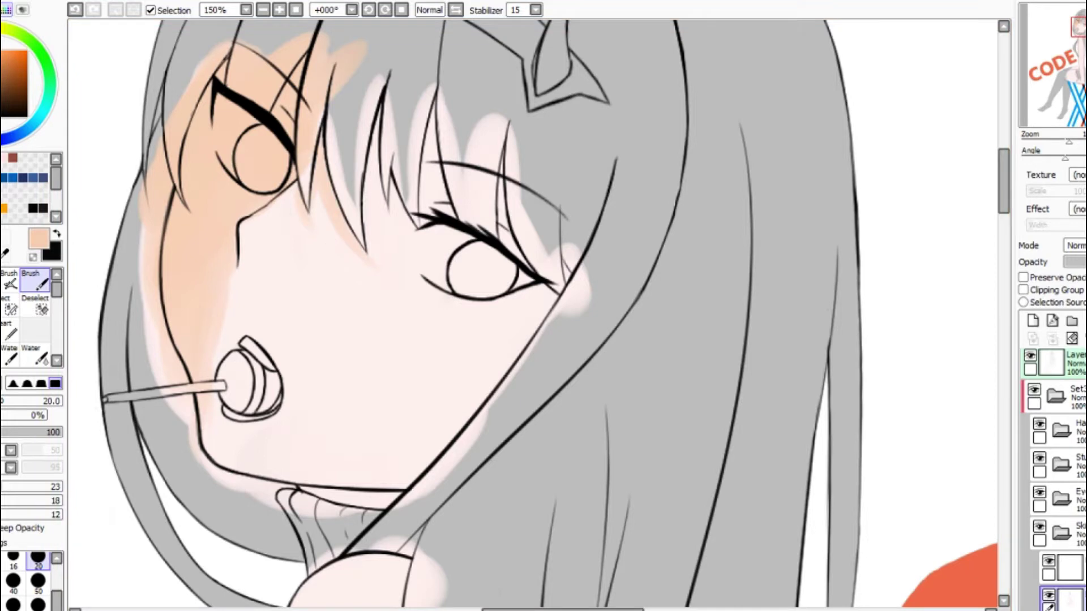
scroll(381, 180, up, 1)
drag(513, 258, 662, 405)
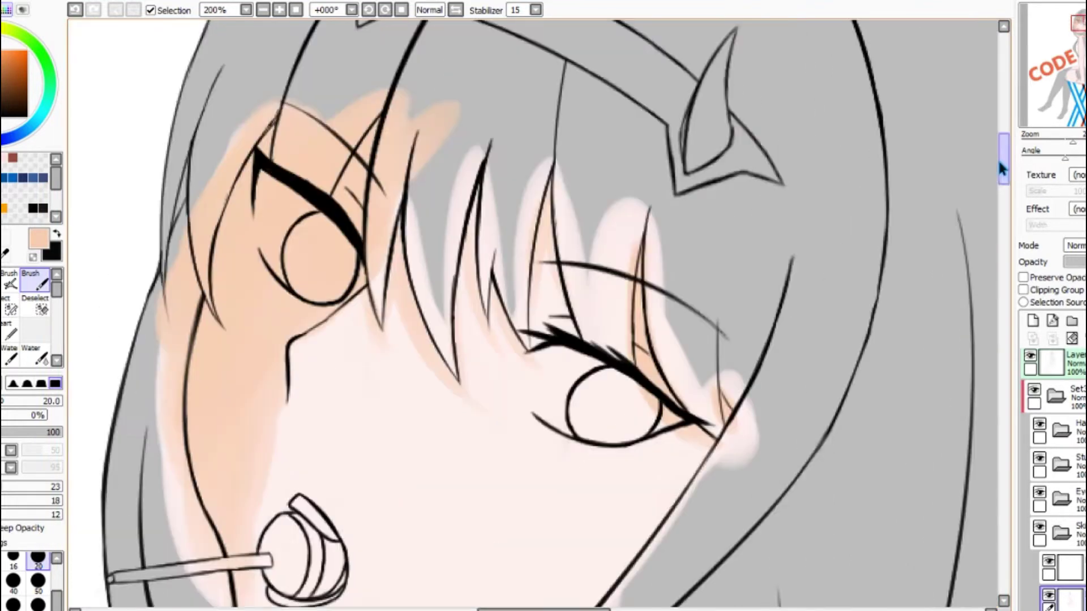
click(392, 256)
Shade the neck under the chin and the chest beside the arm in peach, using brush size 35 for the broader areas.
scroll(393, 256, down, 3)
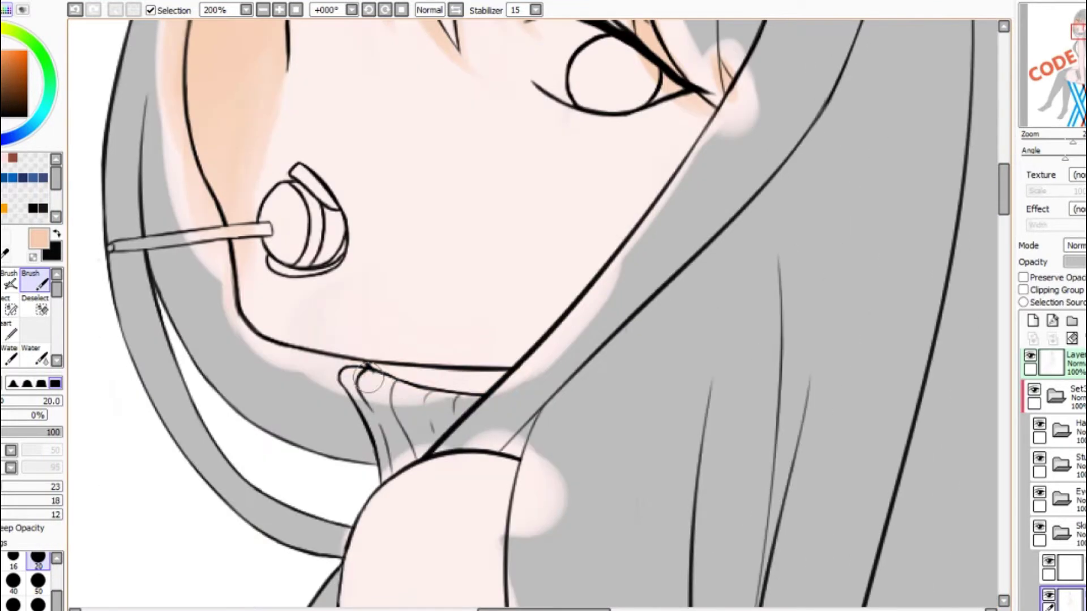
key(bracketright)
key(bracketright)
key(bracketright)
scroll(266, 334, down, 4)
scroll(305, 338, up, 3)
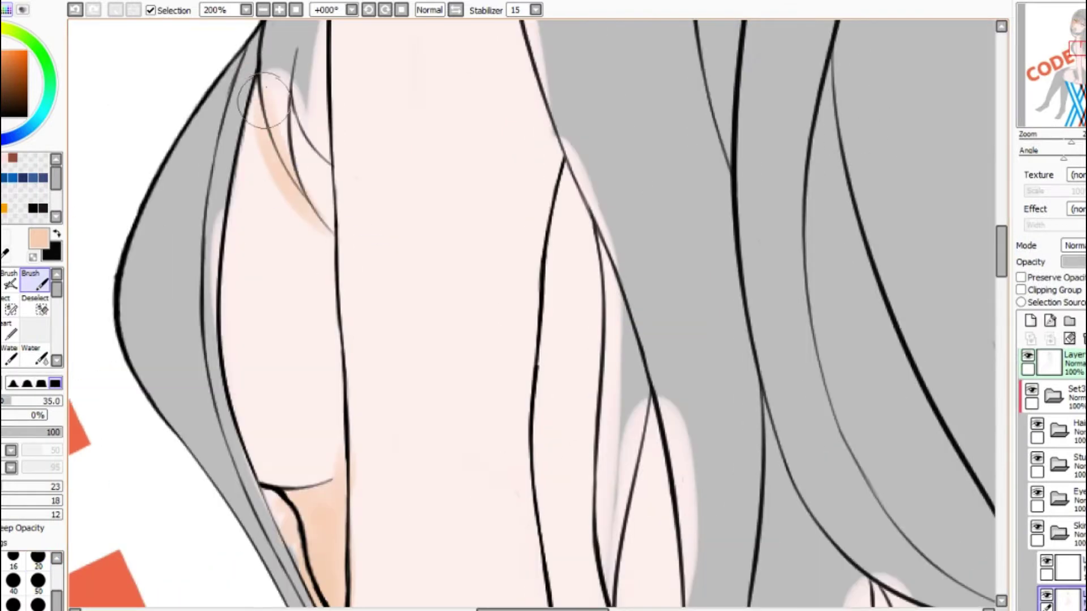
mouse_move(317, 39)
mouse_down()
mouse_move(244, 448)
mouse_move(242, 180)
mouse_up()
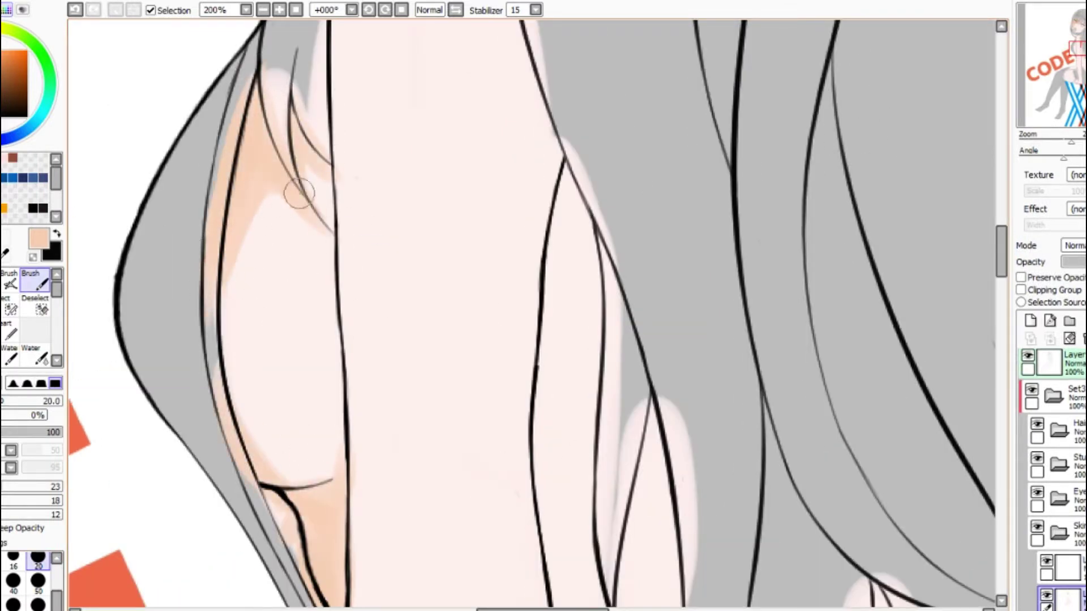
Shade the torso behind the arm and along the overlapping hair strands in peach at brush size 20.
drag(583, 159, 603, 405)
drag(572, 210, 540, 351)
scroll(597, 315, down, 5)
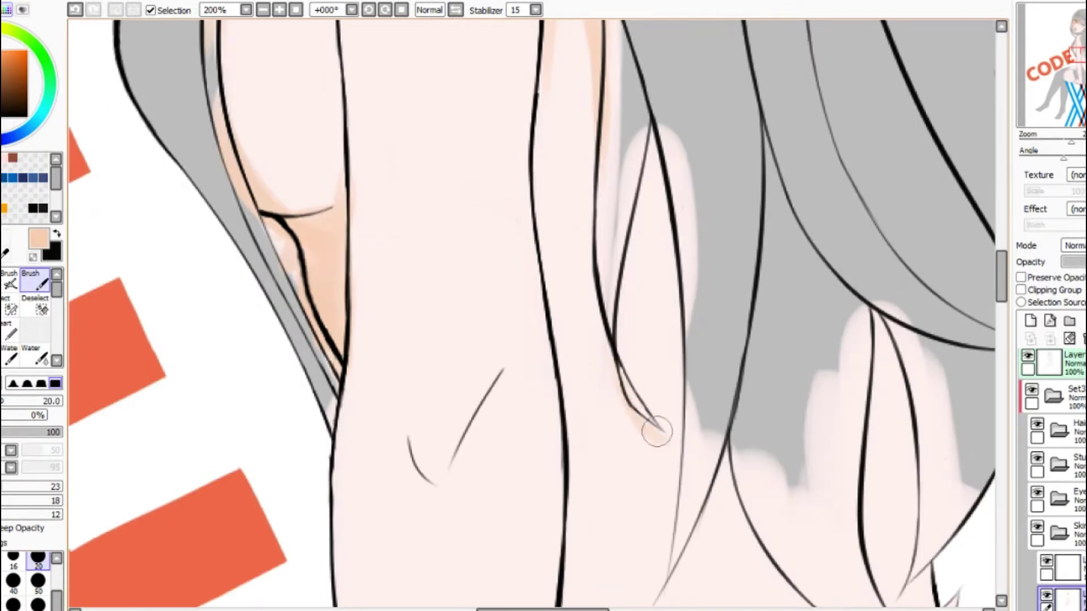
drag(651, 159, 660, 450)
scroll(659, 450, down, 3)
Add peach shadows beneath the hair tips that fall across the back.
drag(736, 221, 682, 352)
drag(832, 266, 736, 425)
scroll(566, 283, right, 5)
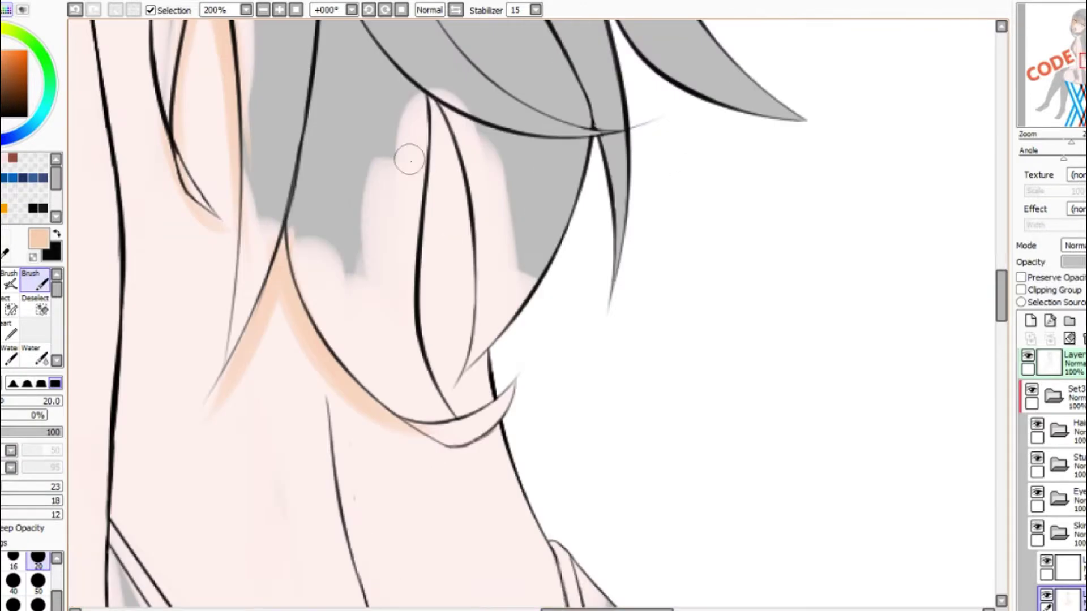
drag(436, 99, 448, 277)
drag(442, 187, 461, 374)
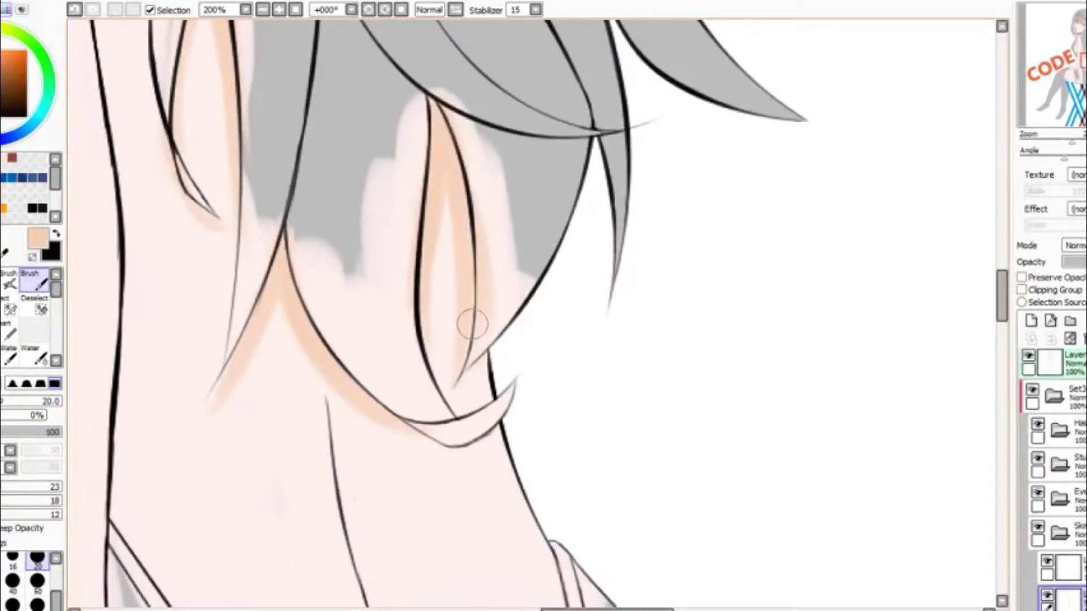
Shade the waist beside the arm, the spine line and the inner edge of the V-shaped waistband in peach.
scroll(472, 324, down, 10)
scroll(376, 61, up, 10)
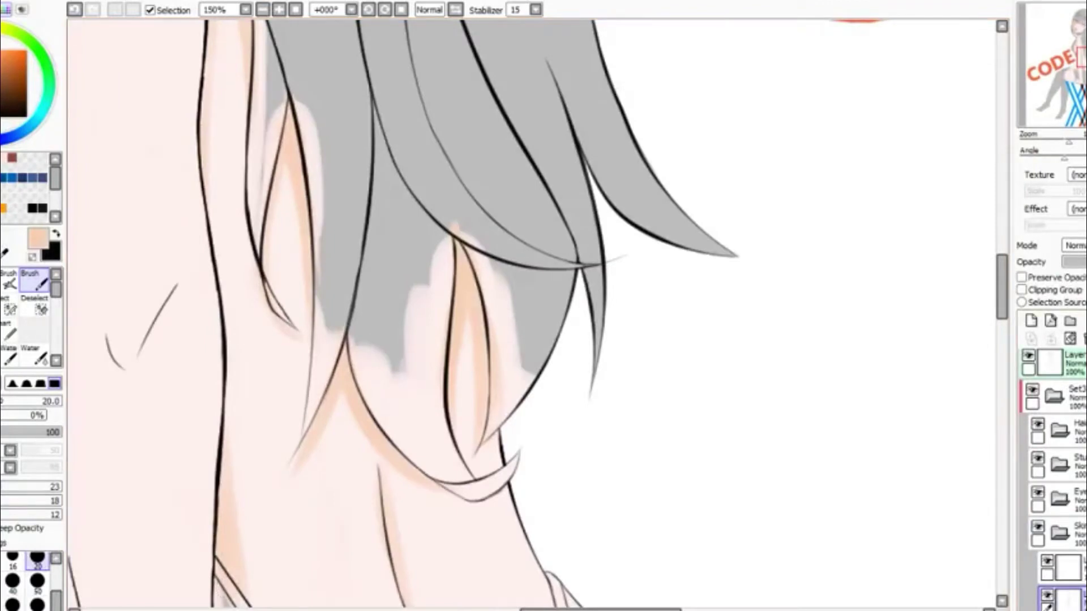
scroll(980, 335, down, 5)
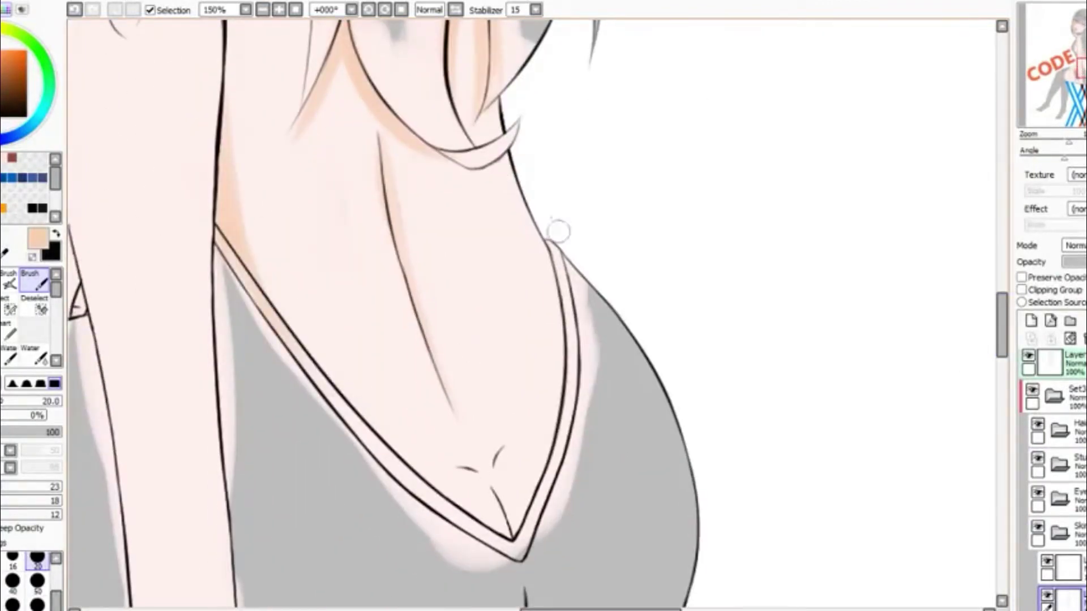
scroll(971, 323, down, 3)
mouse_move(396, 226)
mouse_down()
mouse_move(442, 187)
mouse_move(407, 210)
mouse_up()
Shade the lower back dimples and the crease above the waistband's point, and blend their edges at size 9.
scroll(431, 215, up, 1)
scroll(445, 433, down, 2)
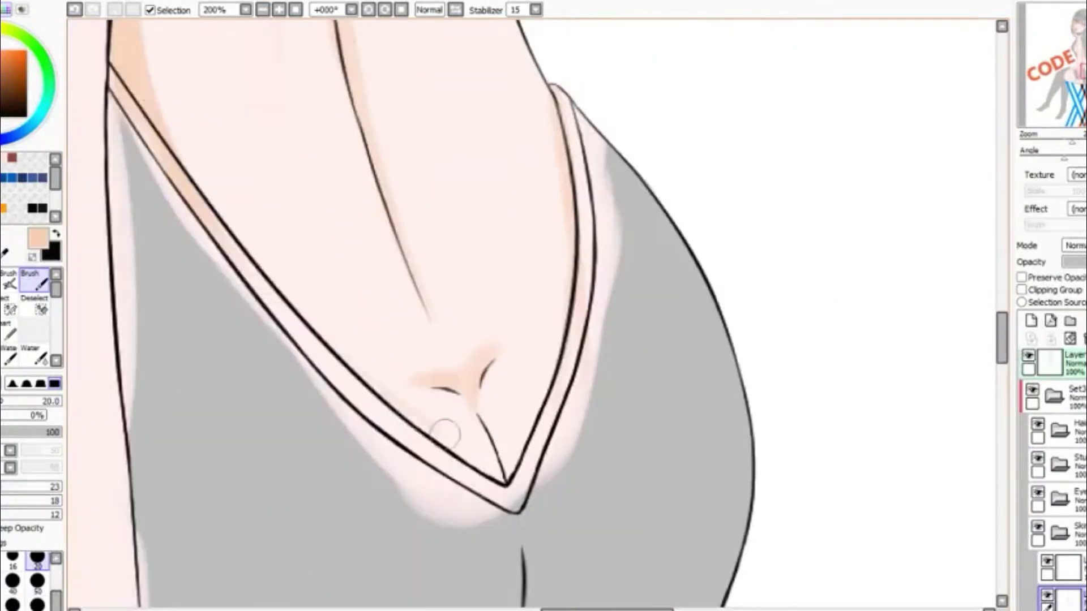
key(v)
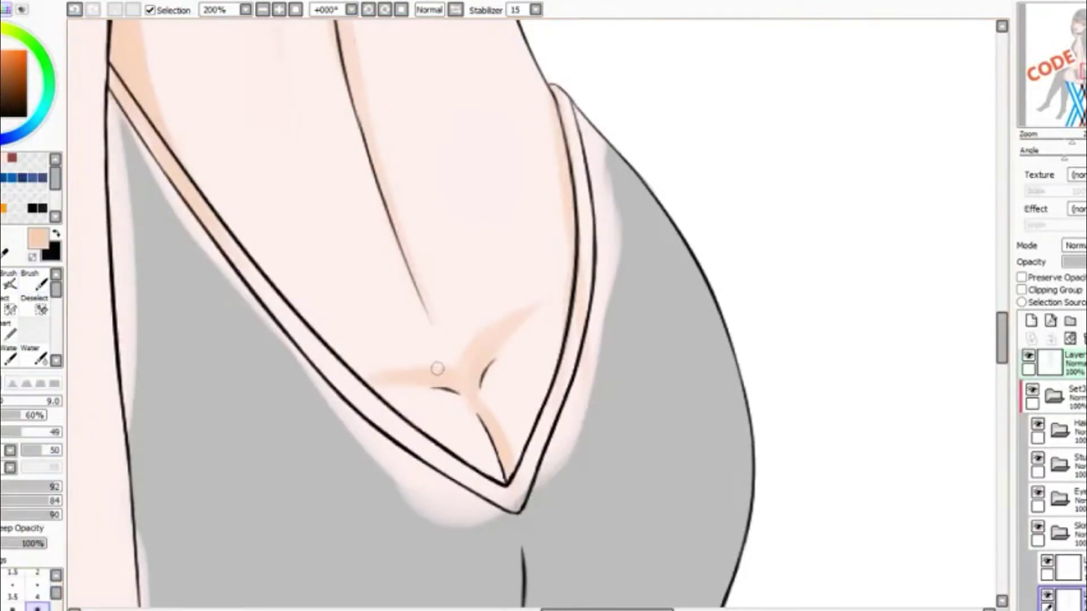
scroll(436, 368, down, 1)
key(b)
scroll(439, 394, up, 4)
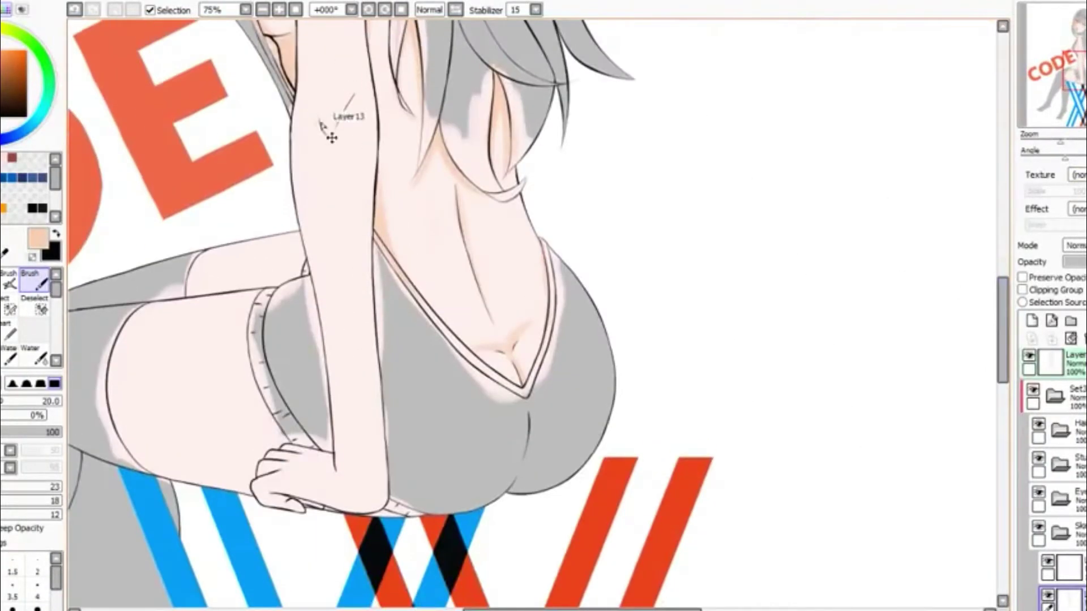
Shade the near thigh along its stocking edge and underside, plus the wrist, in peach at brush size 20.
scroll(364, 262, down, 4)
drag(522, 283, 557, 350)
drag(665, 180, 586, 326)
scroll(560, 423, up, 2)
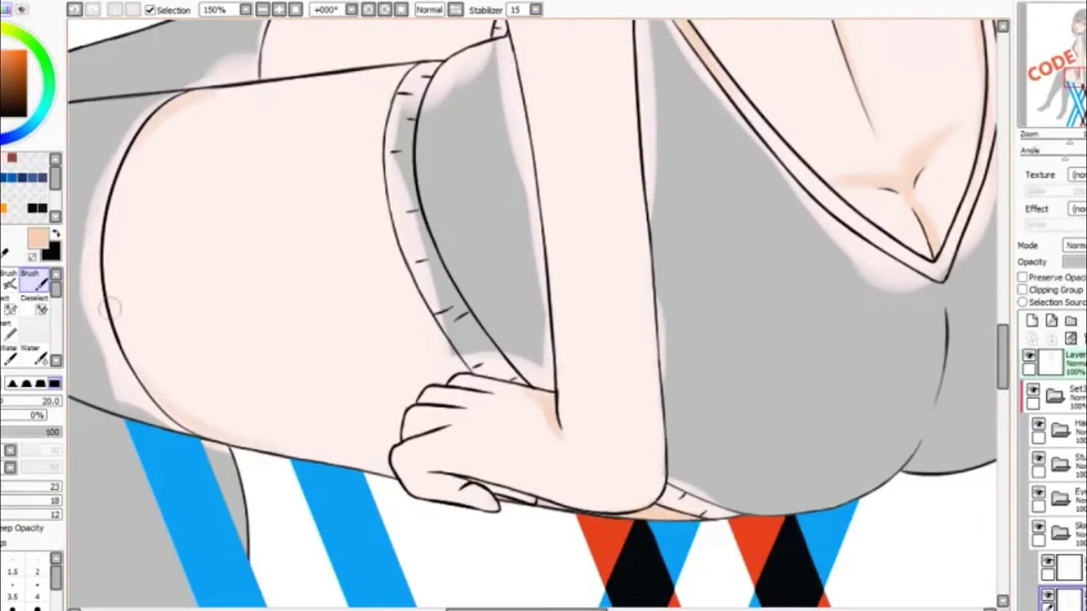
Shade the fingers and thumb of the resting hand at brush size 9 and add shadows along the elbow creases.
scroll(611, 286, down, 2)
drag(331, 339, 408, 362)
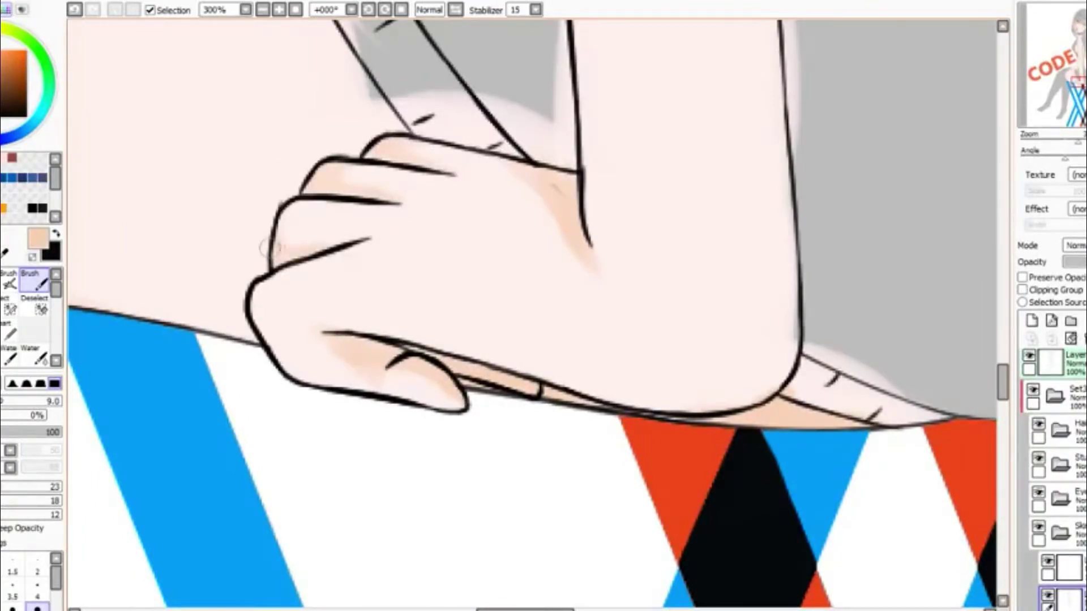
scroll(290, 211, down, 2)
scroll(289, 211, up, 5)
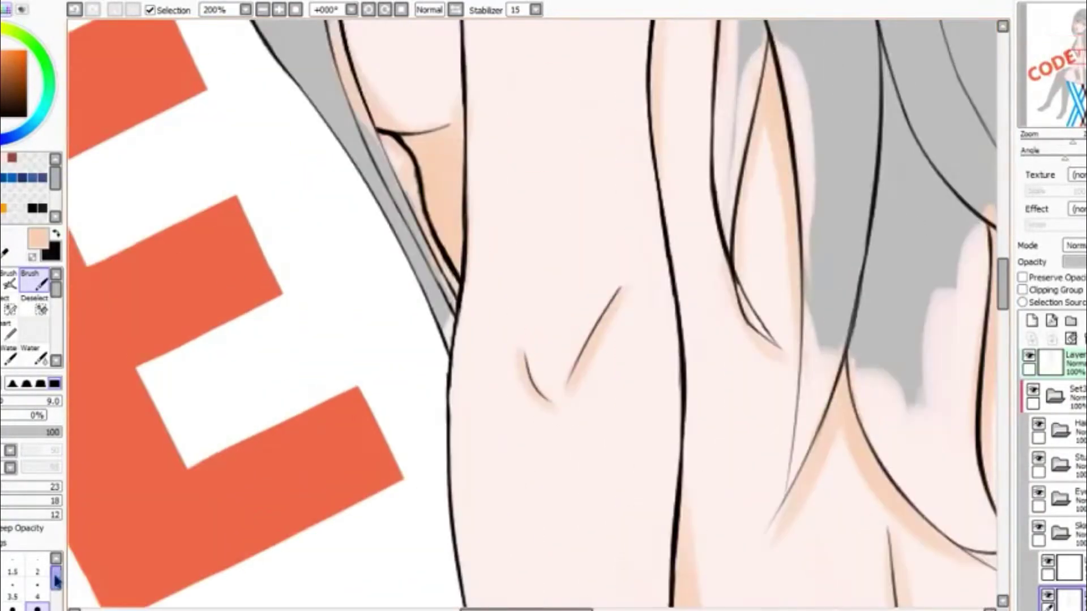
Shade the jaw beside the near eye in peach and airbrush soft pink over the face at size 120.
scroll(594, 382, up, 3)
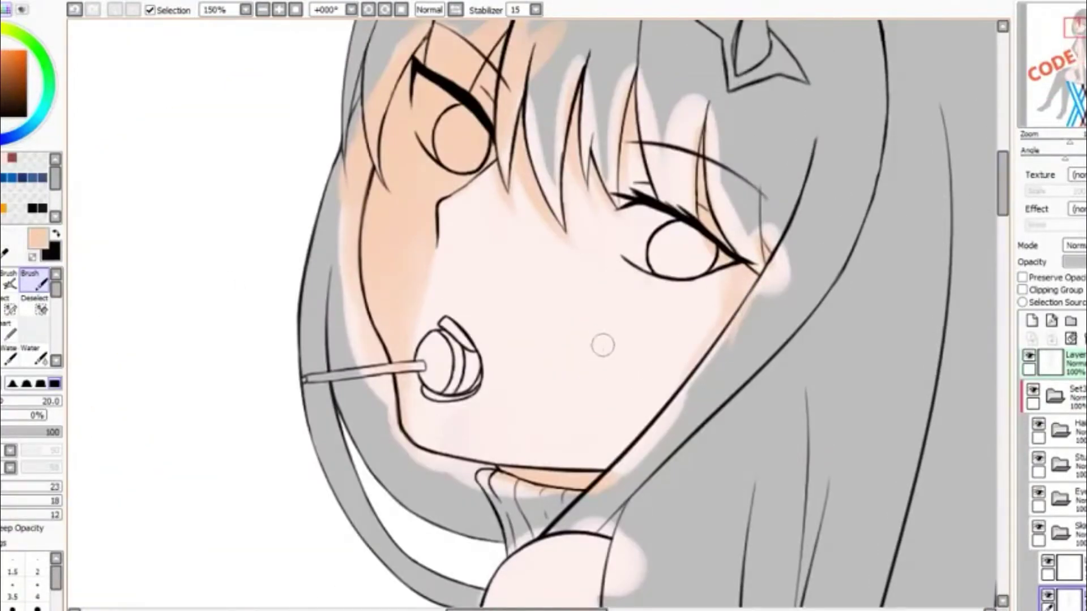
key(b)
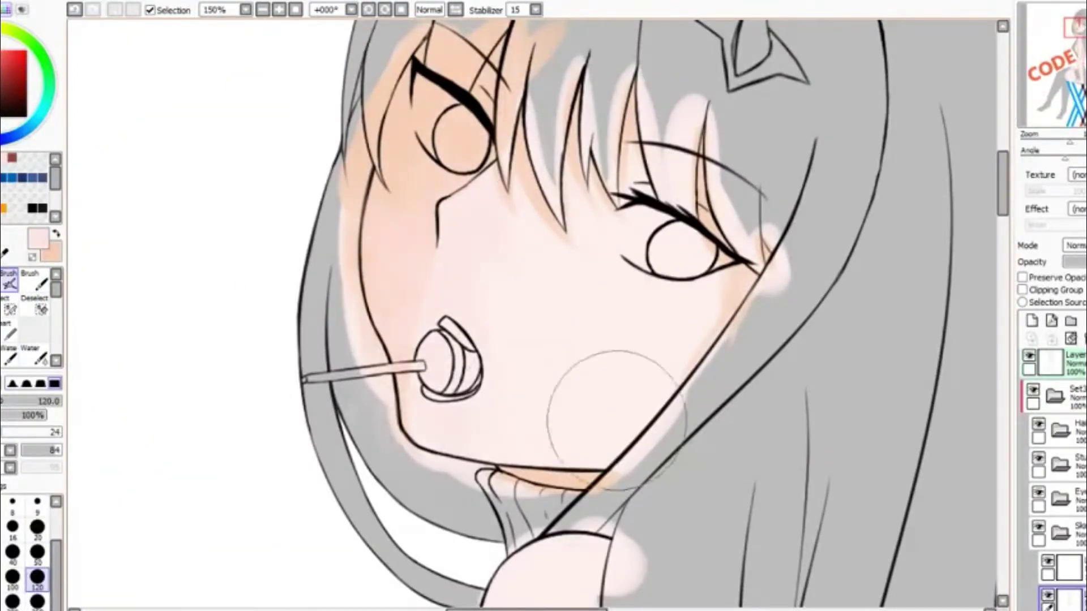
scroll(612, 408, down, 1)
Deepen the shadows around the far eye and beneath the fringe with a stronger peach at brush size 20.
key(b)
key(x)
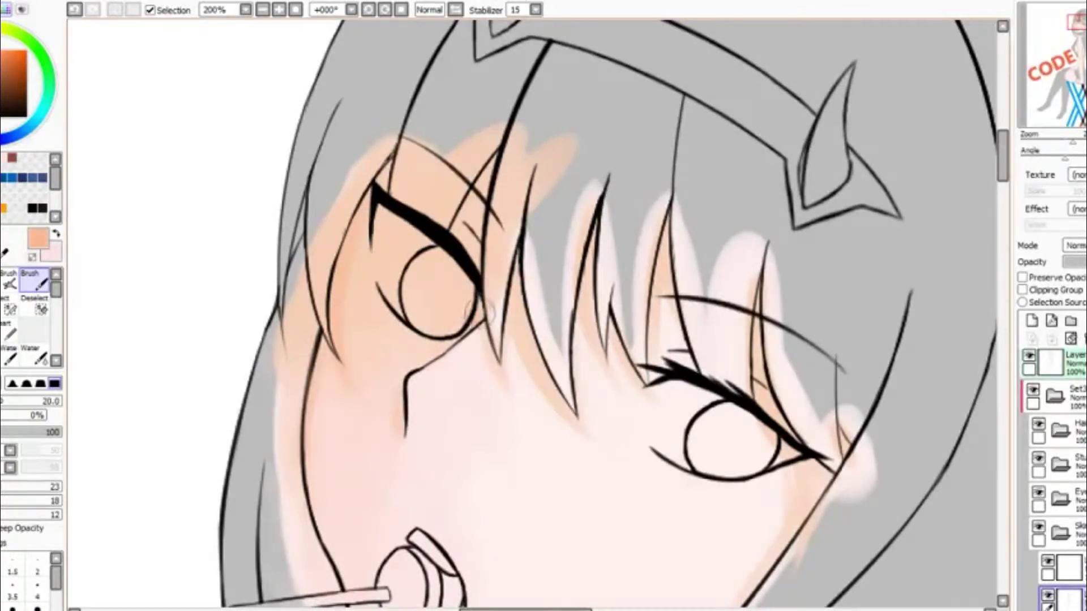
scroll(659, 340, down, 5)
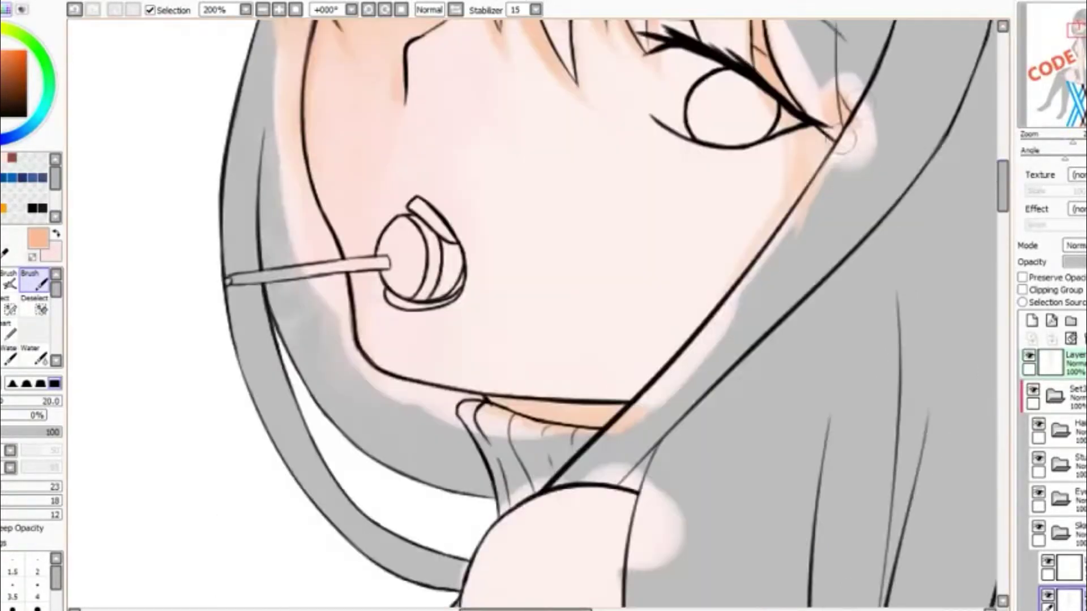
Deepen the peach shading along the jawline and under the chin.
key(e)
scroll(1006, 224, up, 2)
key(b)
scroll(418, 249, down, 2)
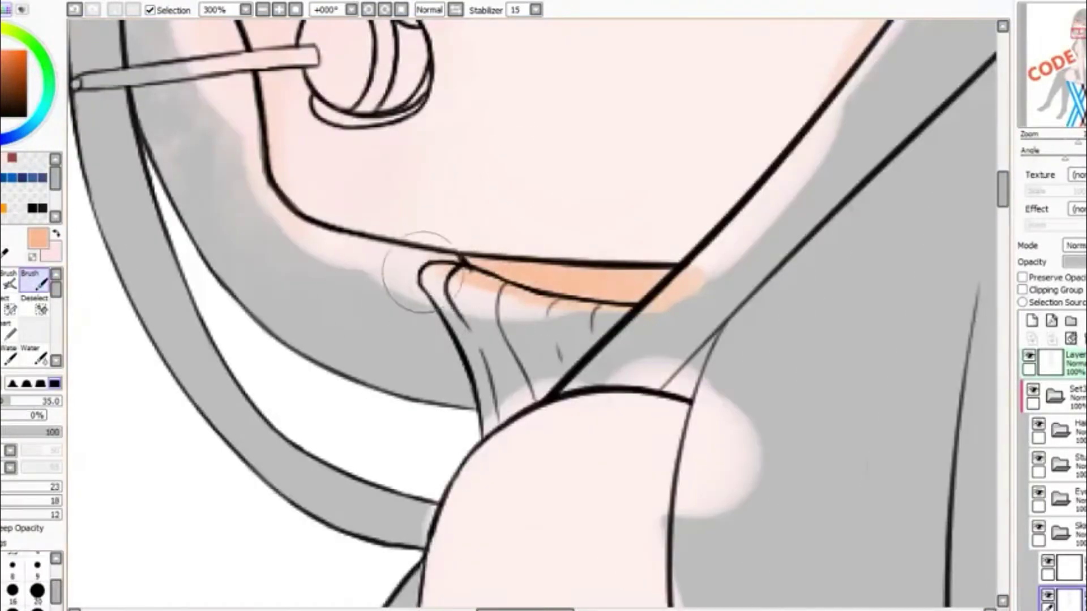
Deepen the torso shadows beside the arm and shade the near thigh along the shorts' hem at brush size 35.
scroll(862, 134, down, 3)
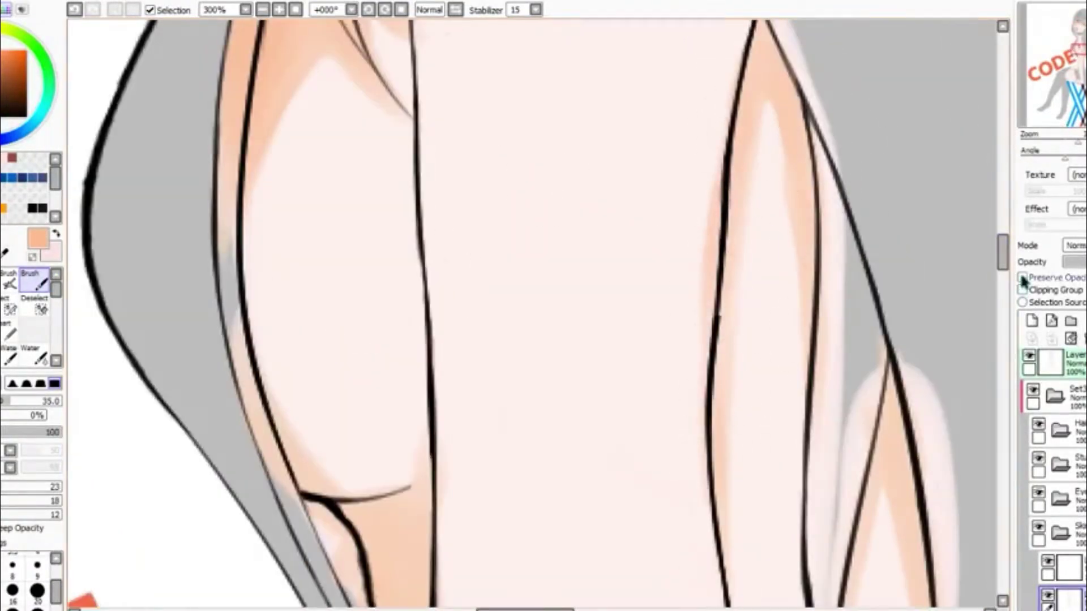
scroll(835, 326, down, 6)
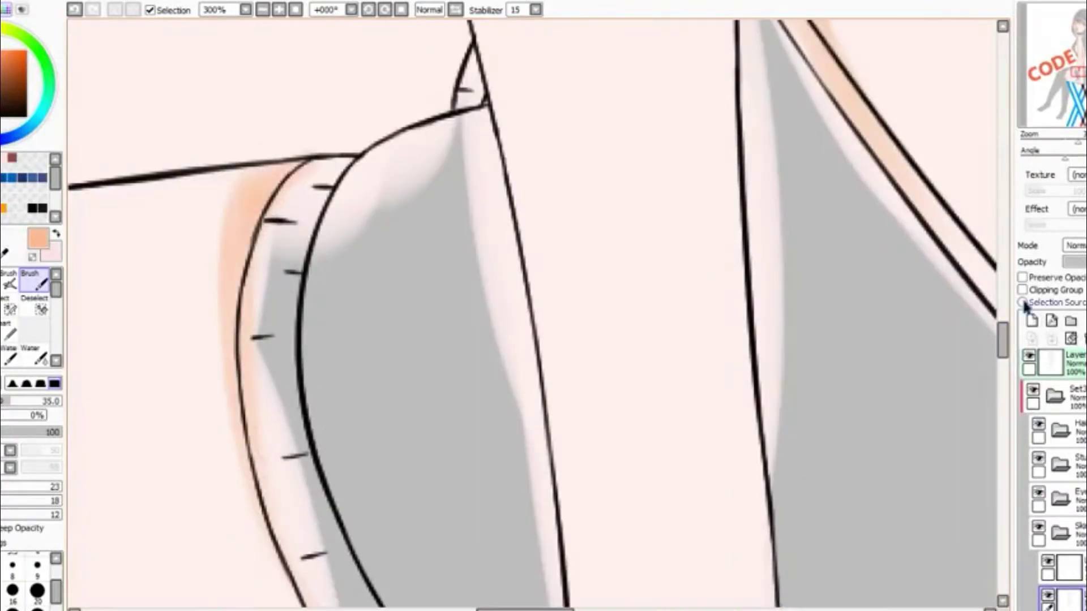
Shade the far thigh's edges in peach and soften them with pale pink airbrushing at size 40.
drag(436, 130, 753, 413)
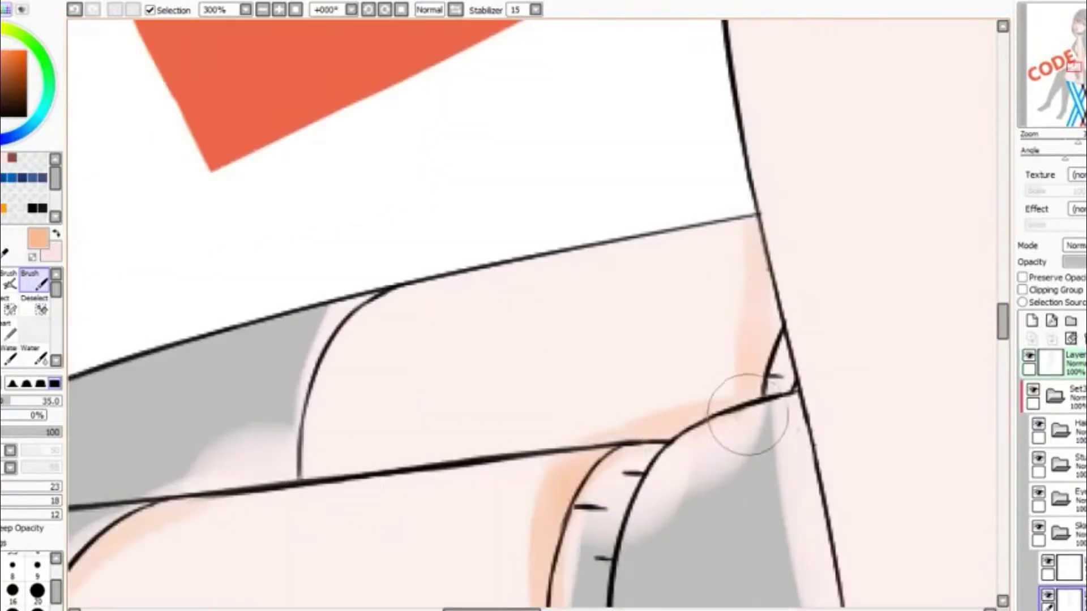
key(b)
key(x)
key(b)
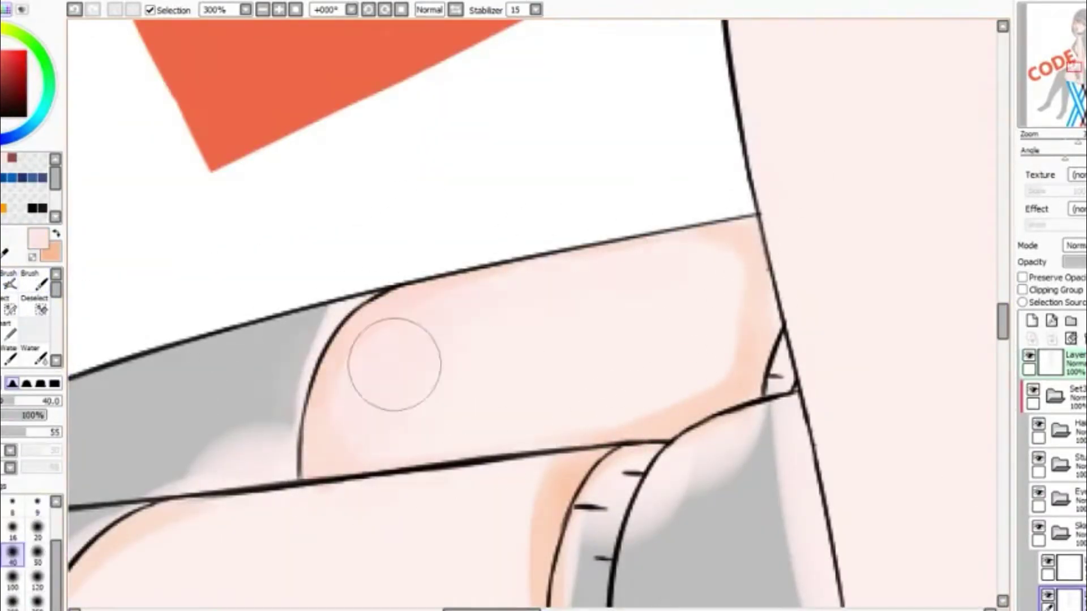
drag(648, 207, 743, 115)
key(b)
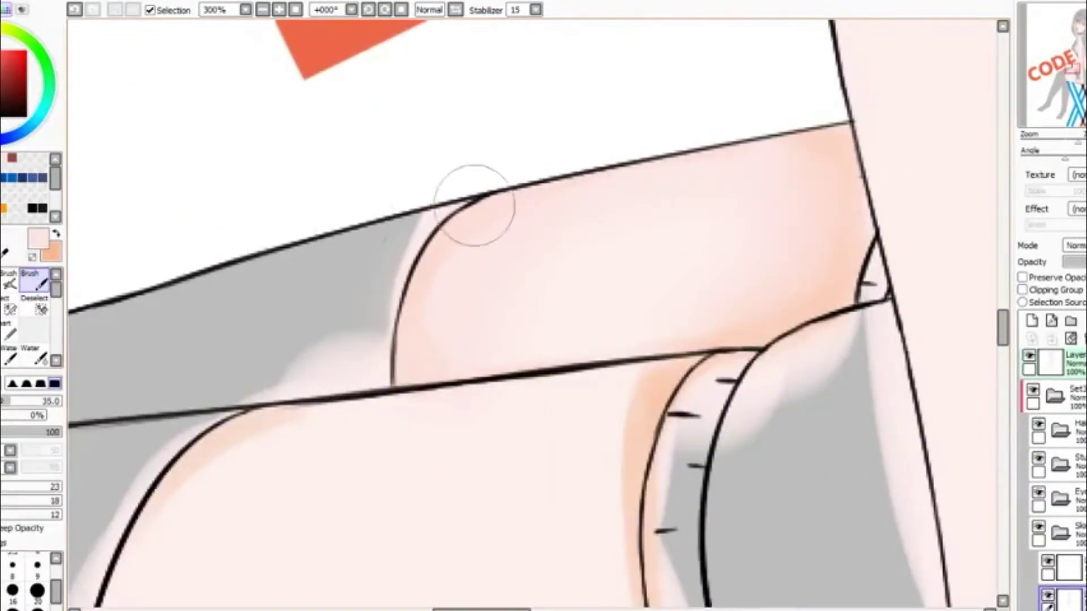
Deepen the peach shading on the near thigh around the stocking edge and hem.
key(x)
scroll(114, 383, down, 8)
scroll(113, 286, up, 4)
scroll(348, 108, down, 6)
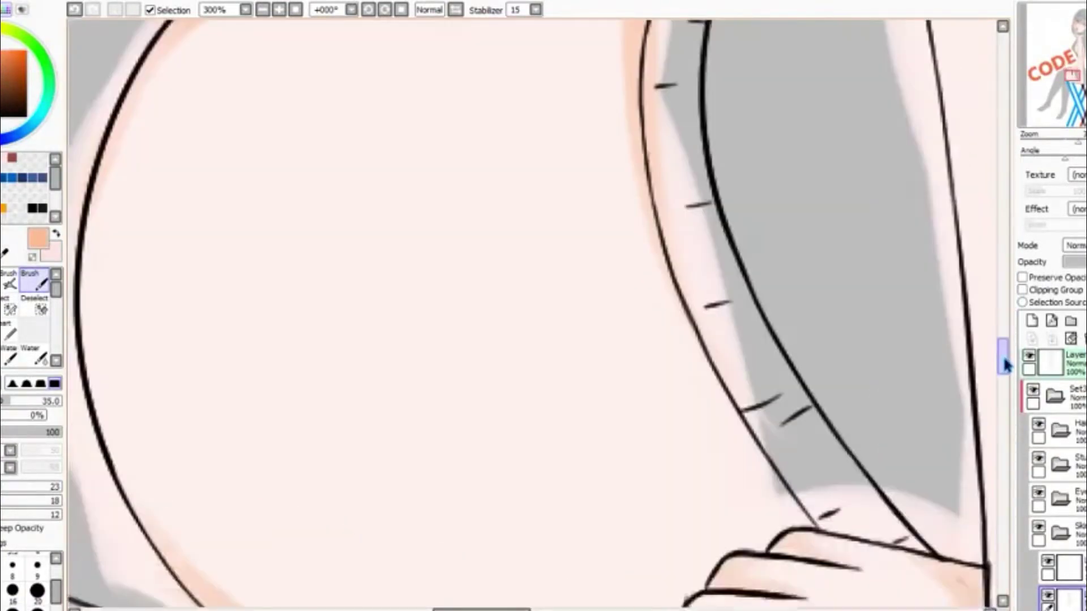
Deepen the shadows on the hand and wrist in peach and soften the surrounding skin with pale pink.
scroll(615, 397, right, 4)
drag(462, 178, 512, 275)
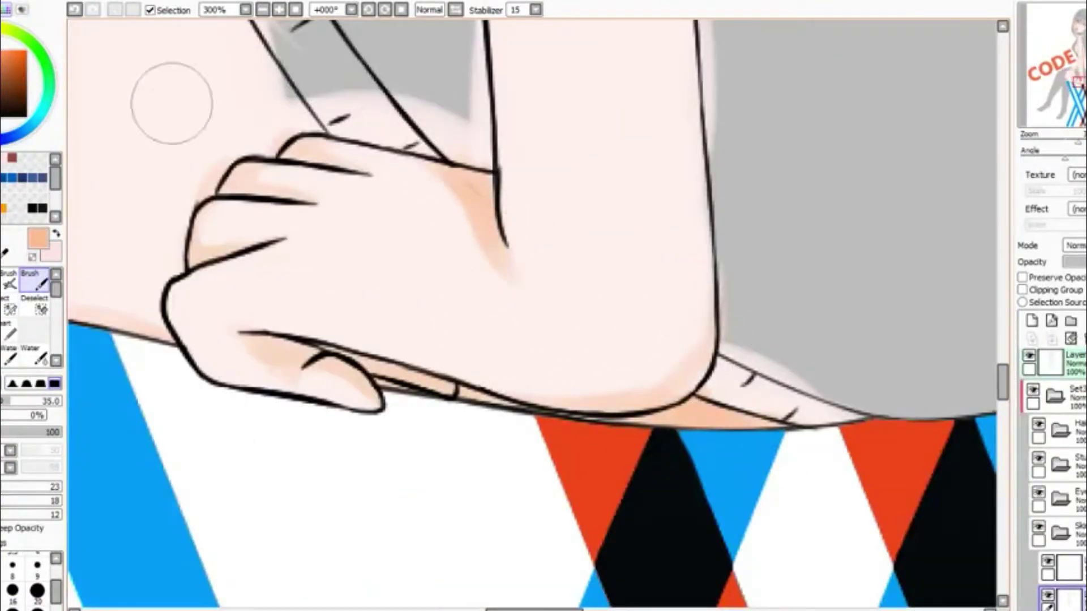
scroll(391, 353, up, 2)
key(x)
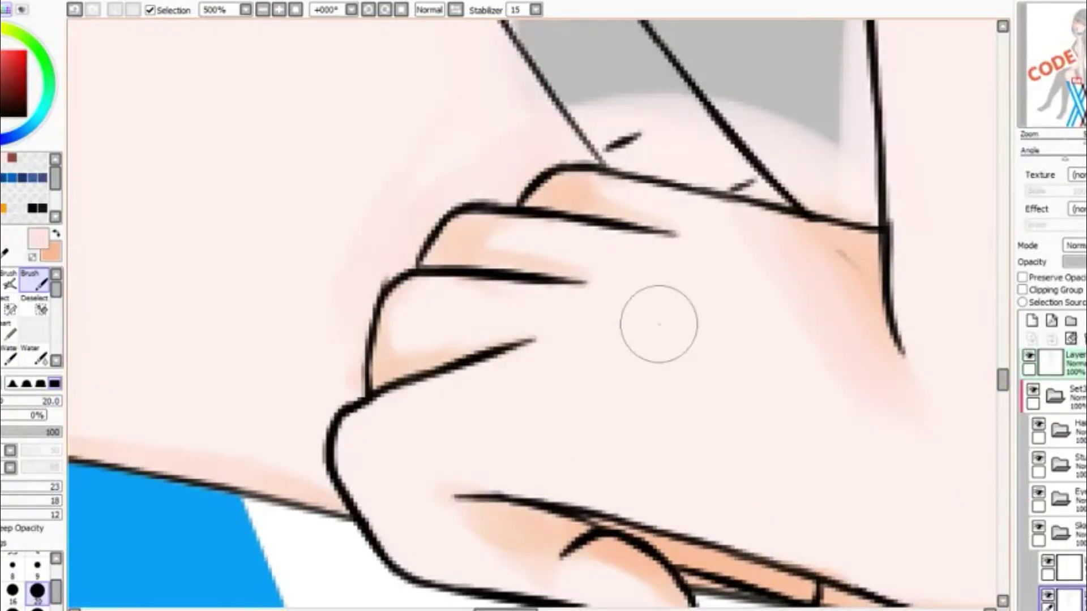
Deepen the elbow crease and the shadows under the hair strands on the back with peach at brush size 20.
key(x)
scroll(659, 324, down, 4)
scroll(660, 291, up, 3)
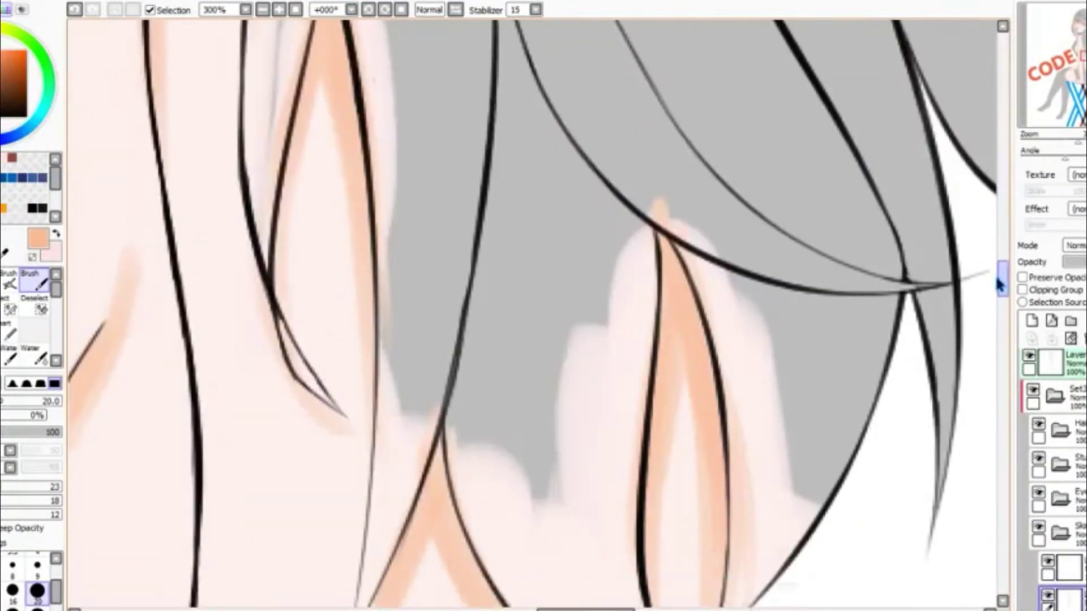
Shade the shoulder and rear edge of the upper arm in peach with brush size 50, softening it with a size 40 airbrush.
scroll(589, 420, down, 2)
scroll(587, 229, down, 1)
key(x)
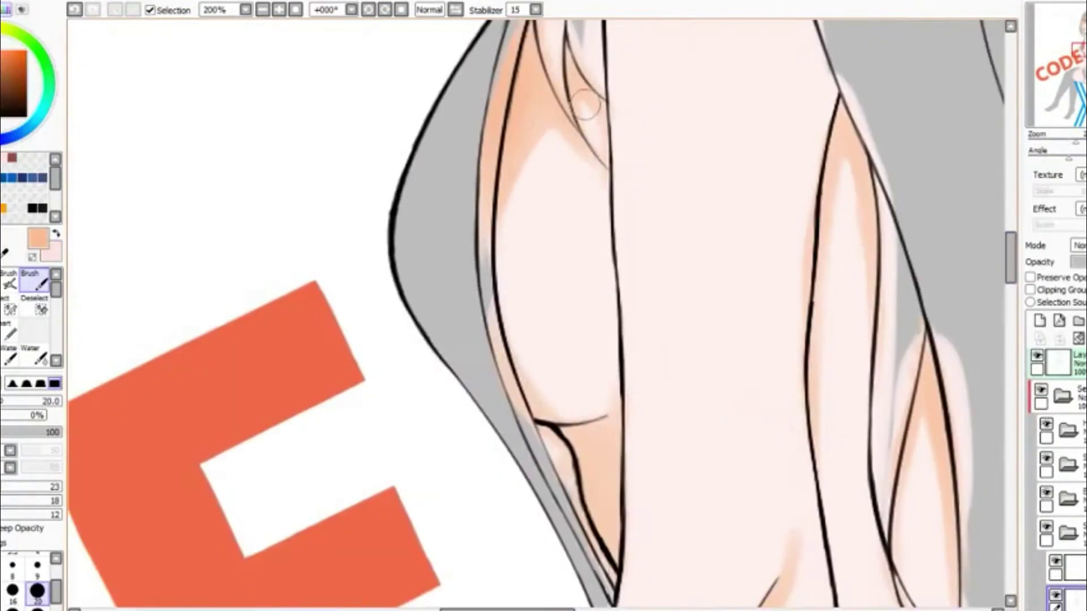
mouse_move(587, 228)
mouse_down()
mouse_move(731, 351)
mouse_move(756, 492)
mouse_up()
drag(710, 181, 699, 230)
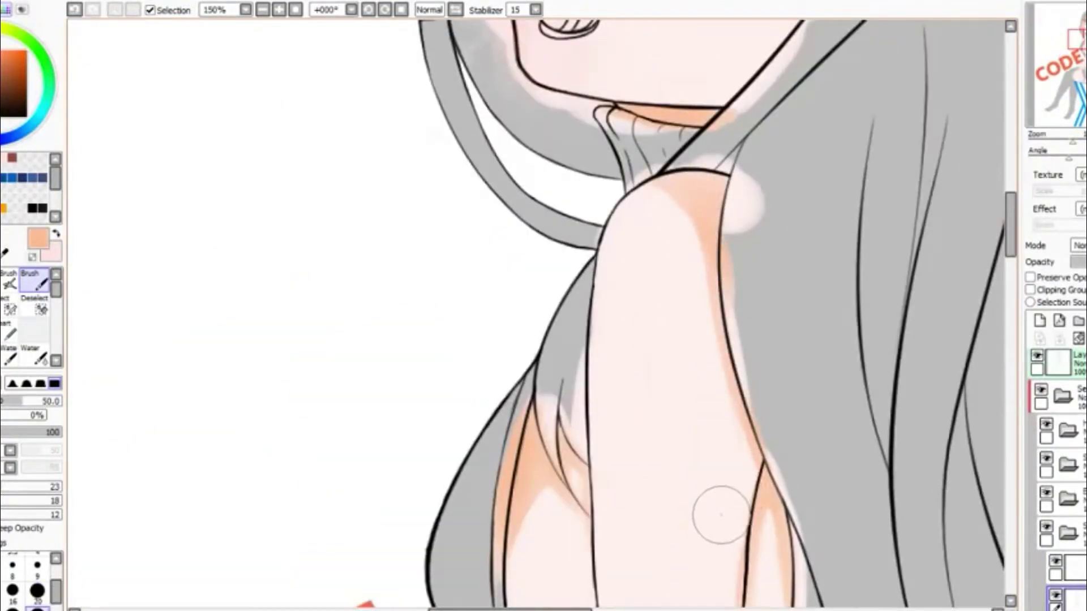
key(a)
key(x)
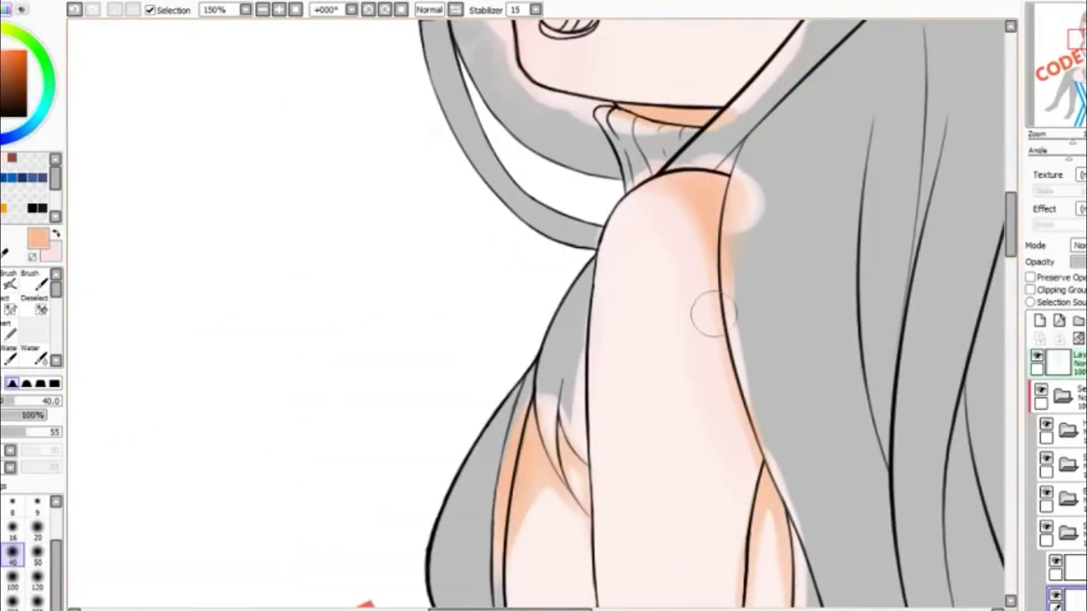
scroll(713, 314, down, 2)
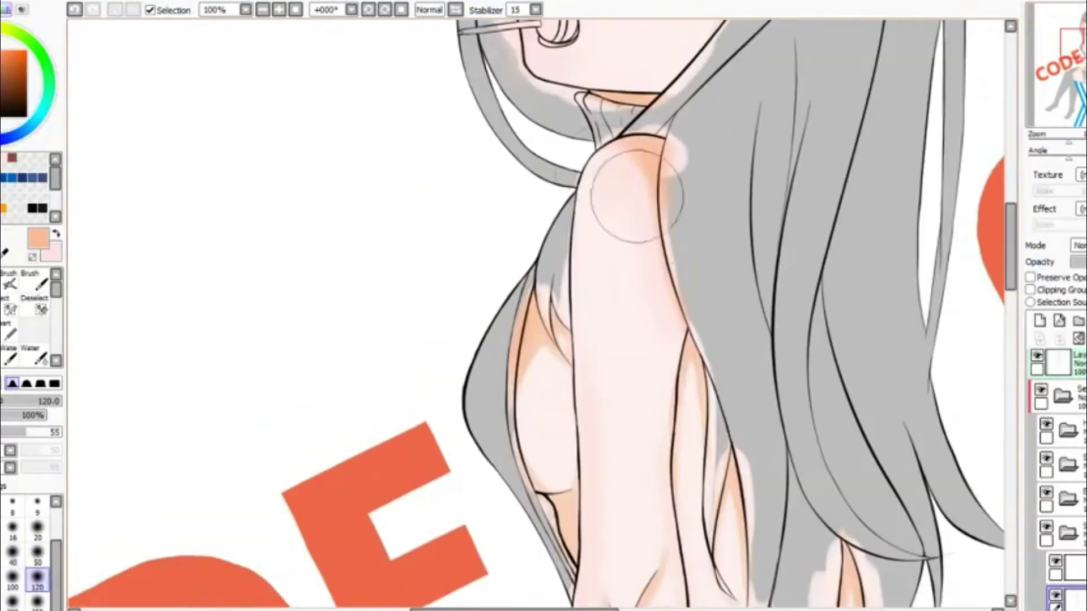
Airbrush soft peach and pale pink transitions over the arm, thigh and back at size 120.
scroll(637, 196, down, 5)
scroll(434, 450, down, 1)
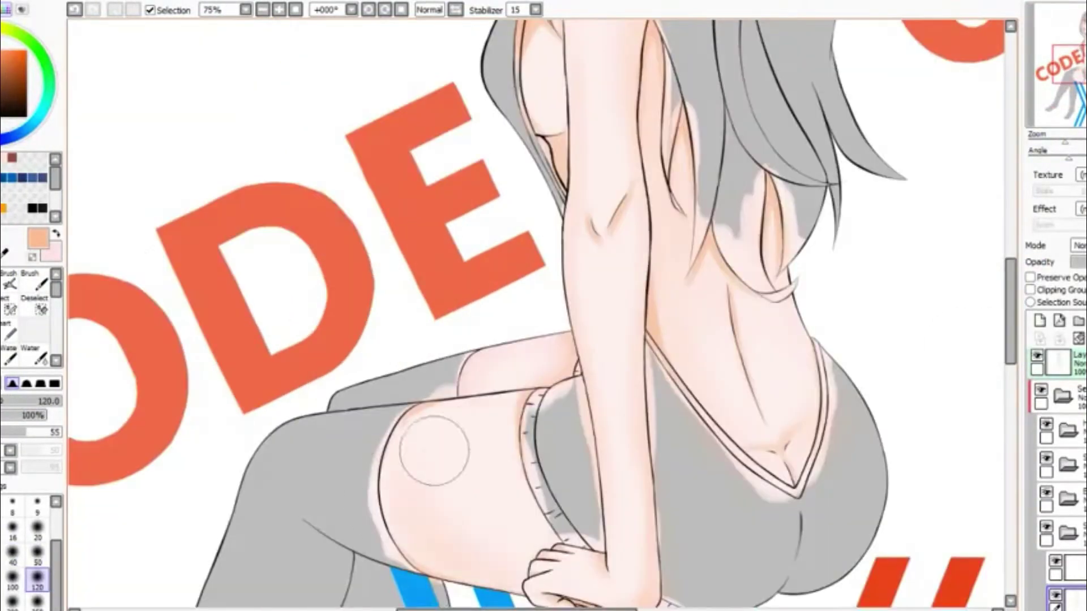
scroll(435, 450, down, 1)
key(x)
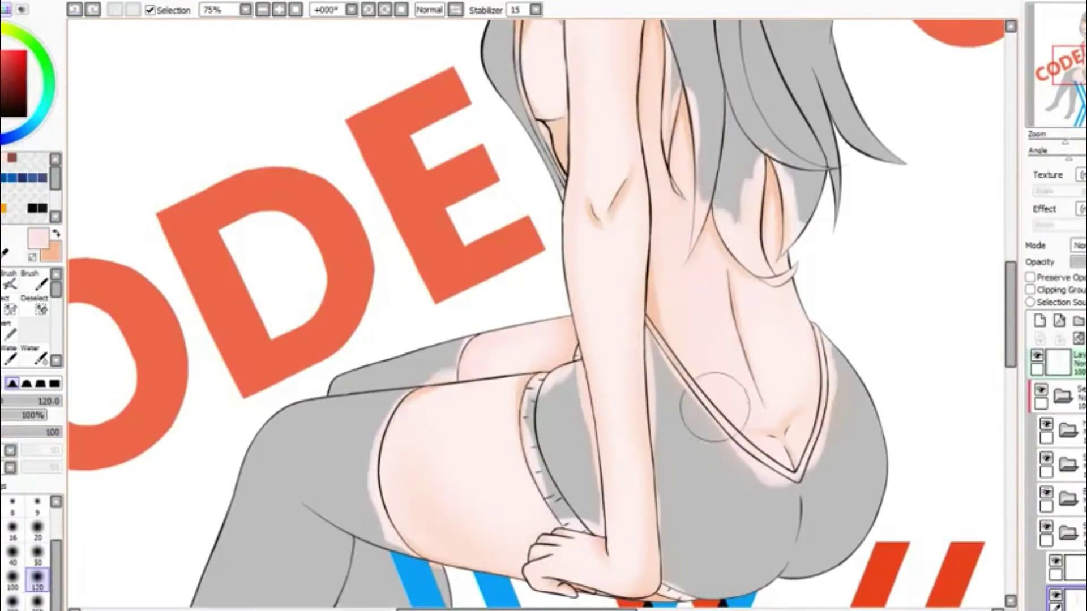
scroll(715, 408, up, 1)
scroll(986, 352, up, 3)
scroll(728, 441, down, 5)
scroll(728, 442, up, 10)
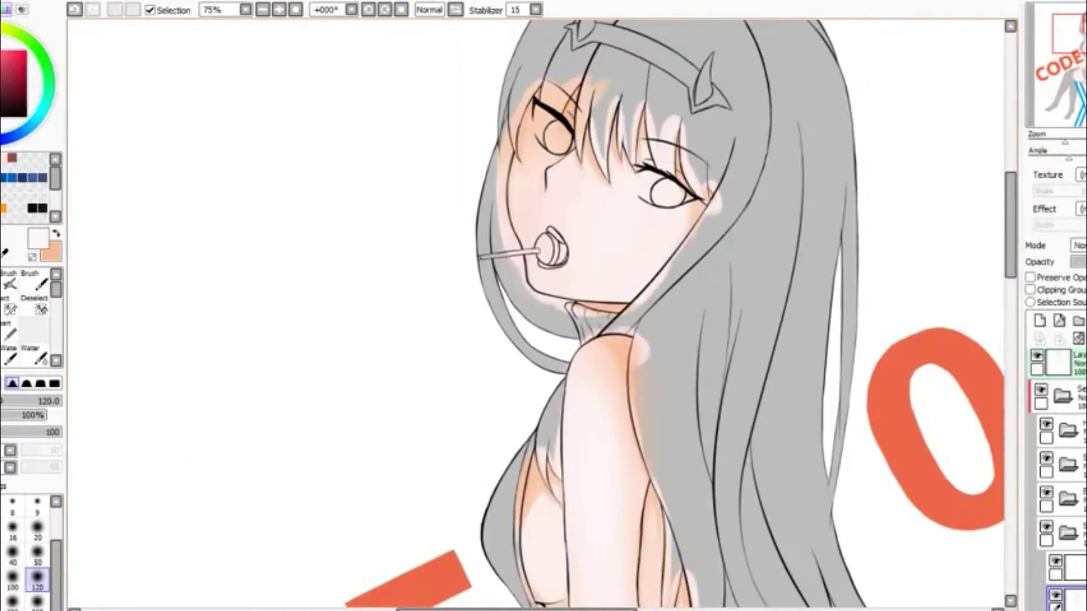
Examine the skin shading on the face, arm, chest and back at several zoom levels.
scroll(524, 145, up, 4)
key(b)
key(x)
scroll(509, 136, up, 8)
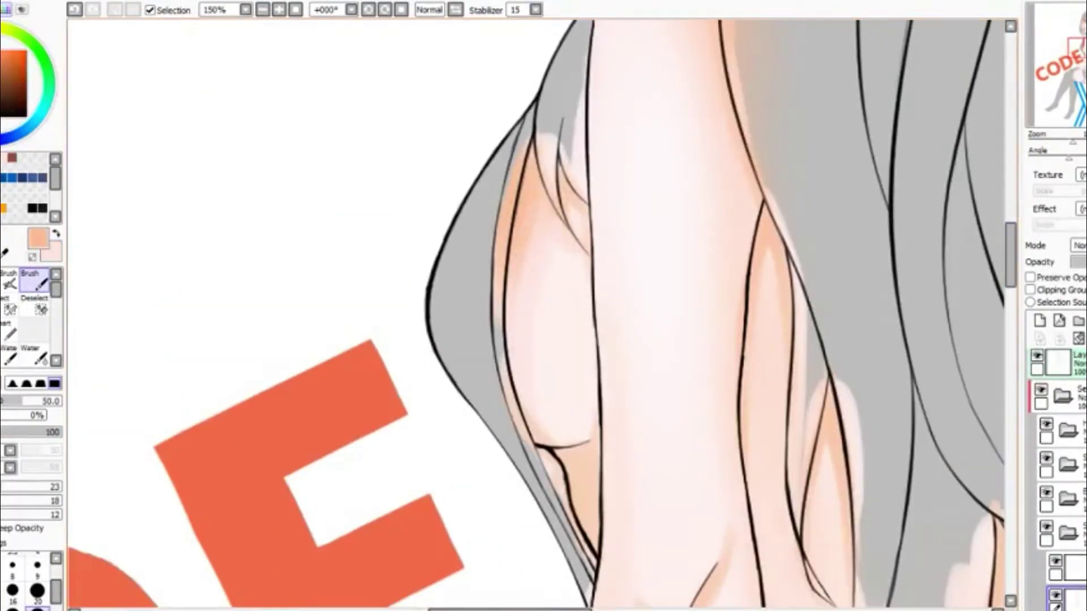
scroll(470, 323, down, 4)
key(x)
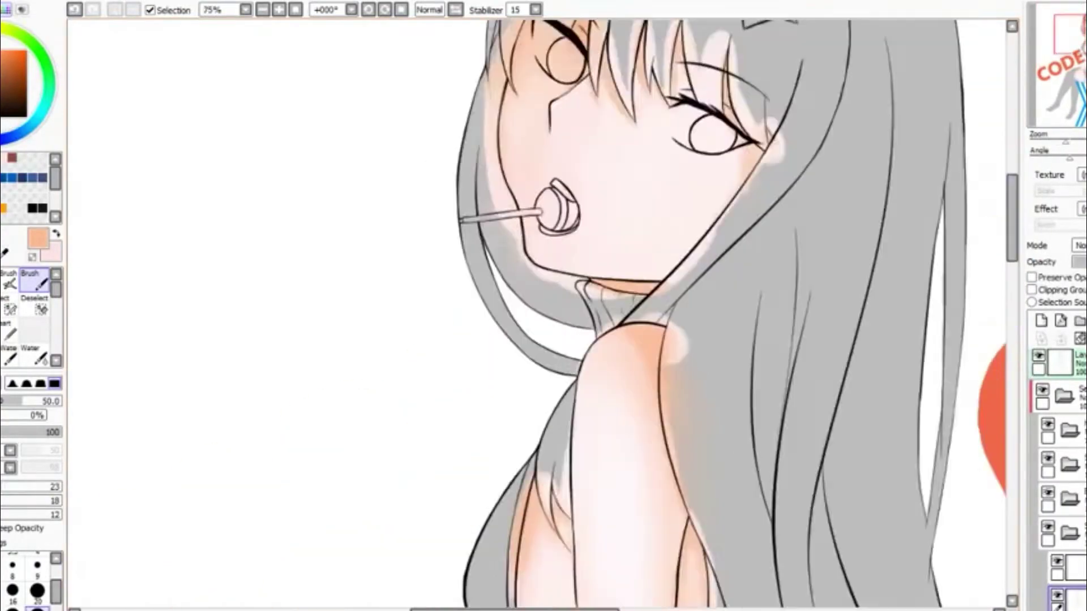
scroll(424, 283, up, 4)
scroll(387, 248, up, 3)
scroll(583, 205, down, 4)
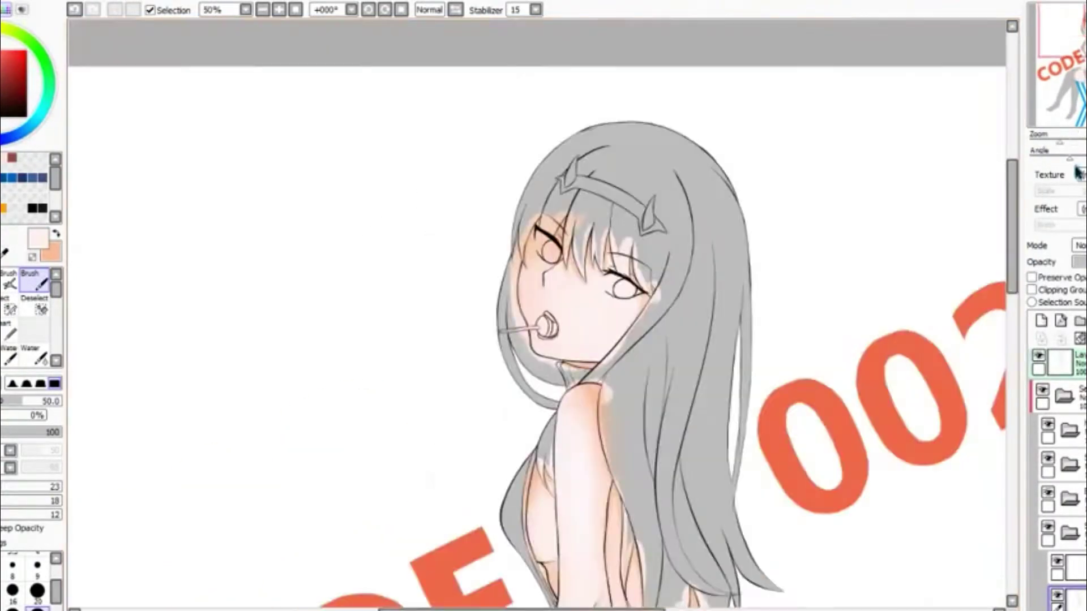
scroll(584, 205, up, 4)
key(x)
scroll(623, 283, down, 5)
scroll(693, 361, up, 4)
scroll(693, 361, up, 4)
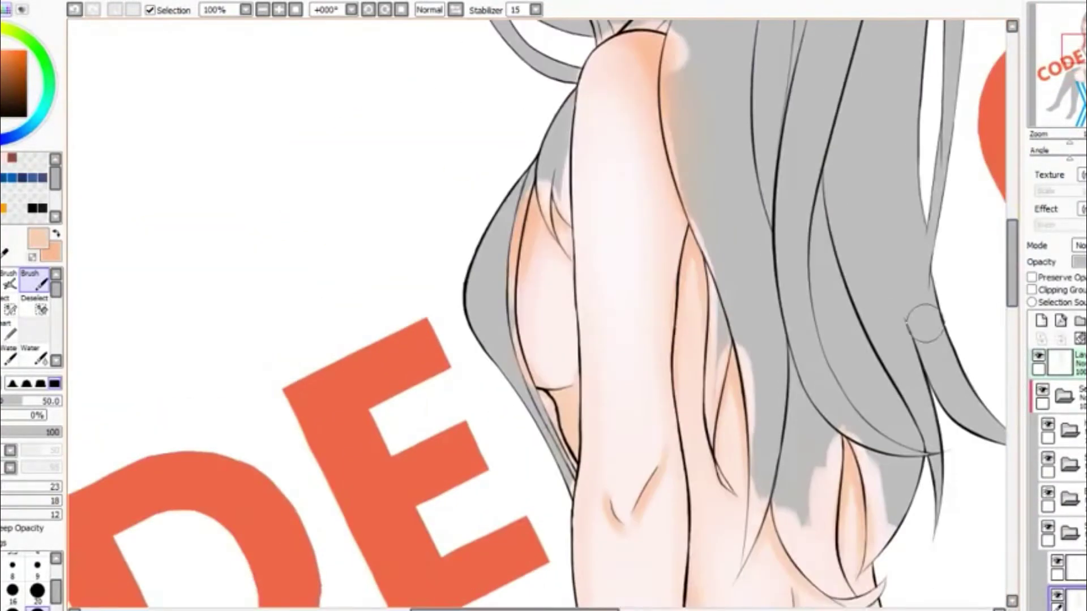
scroll(898, 192, down, 2)
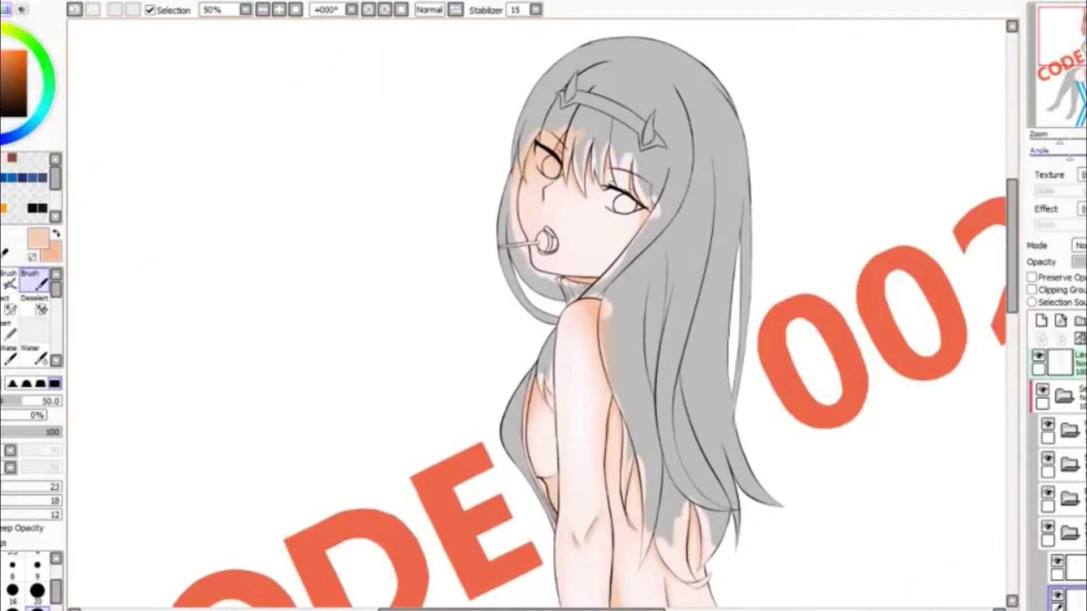
scroll(538, 311, up, 3)
scroll(538, 311, down, 4)
scroll(538, 311, up, 4)
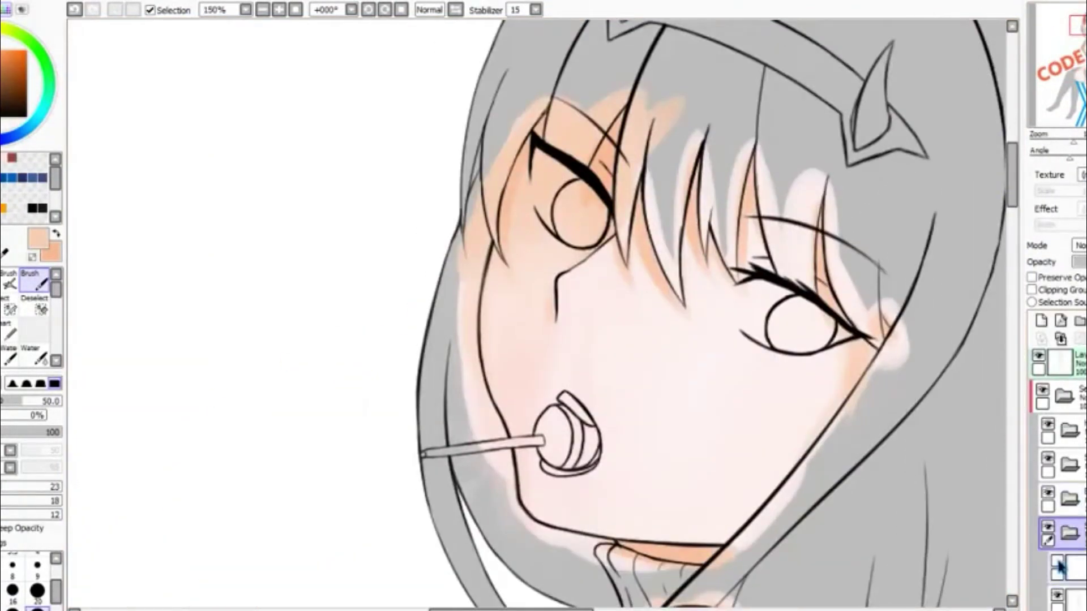
Paint the teeth above and below the lollipop white at brush size 9 and shade them with light grey.
scroll(538, 351, down, 2)
scroll(538, 351, down, 1)
scroll(538, 351, up, 3)
key(e)
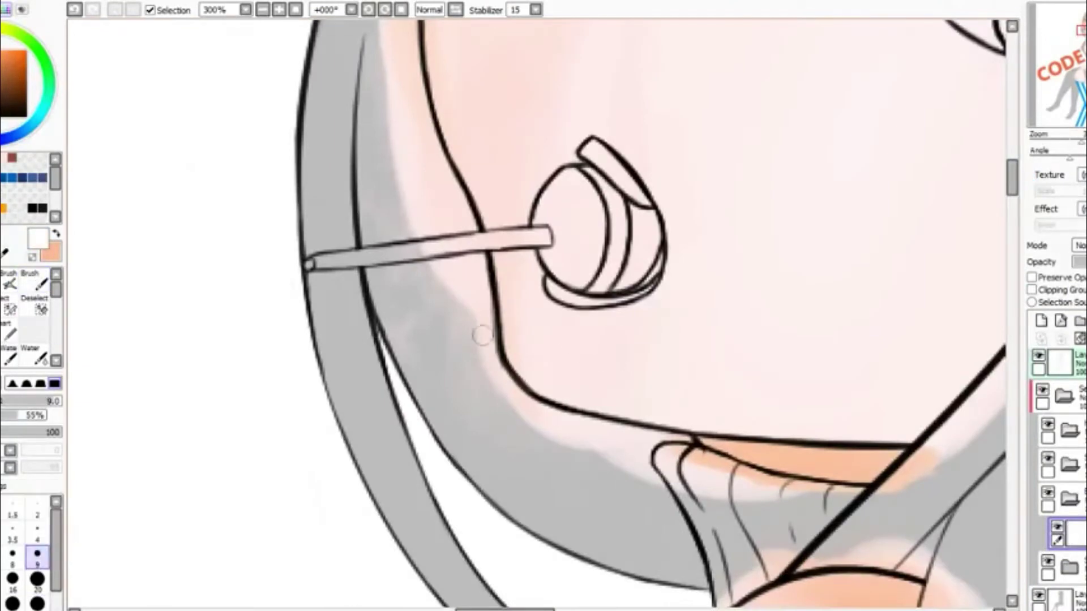
key(x)
key(b)
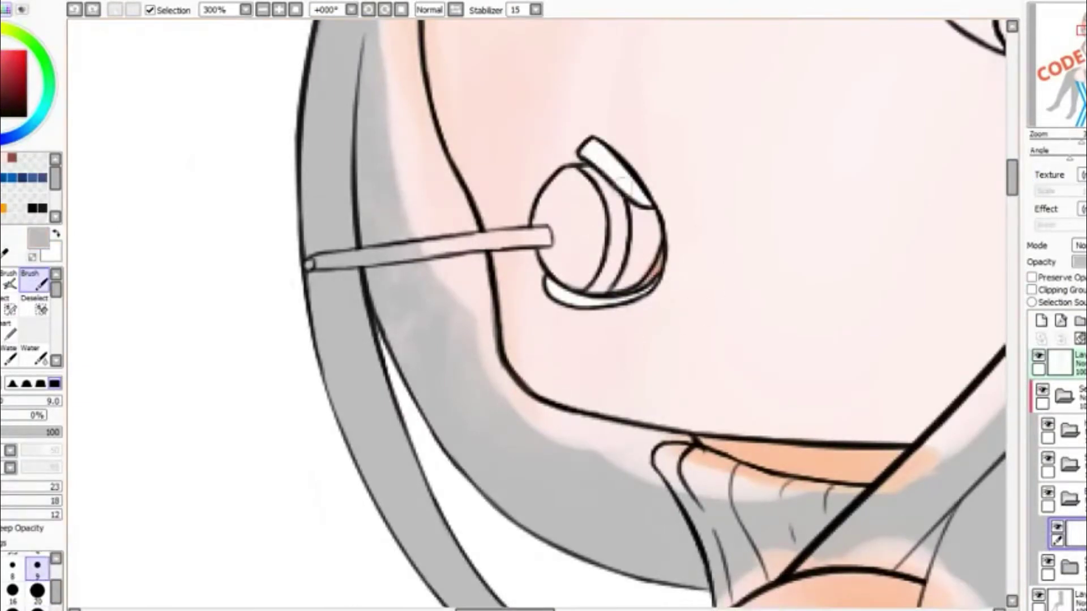
drag(569, 289, 569, 193)
scroll(547, 277, up, 2)
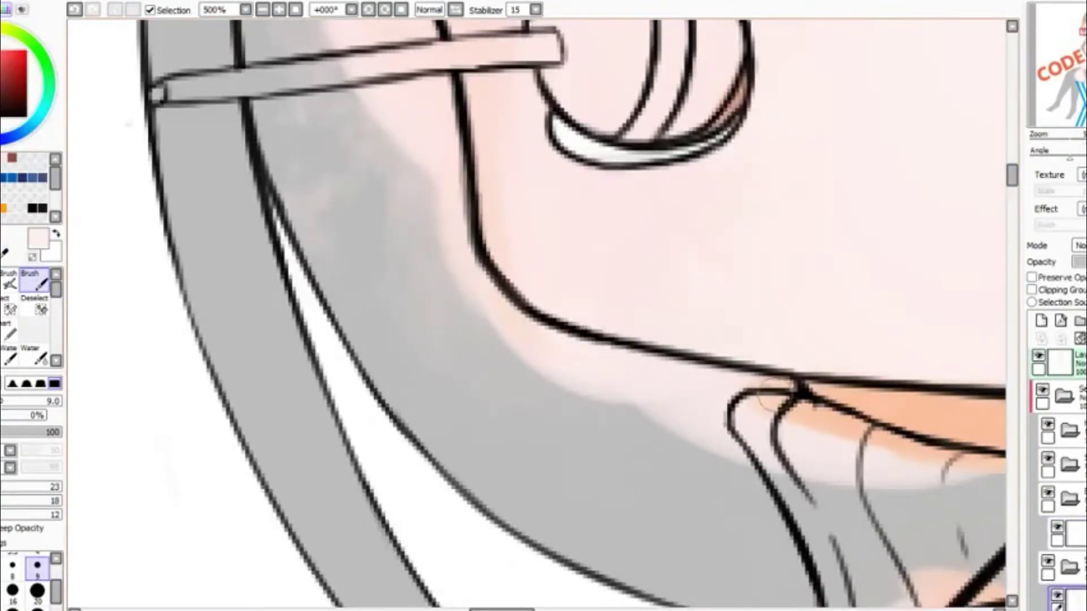
drag(712, 274, 509, 213)
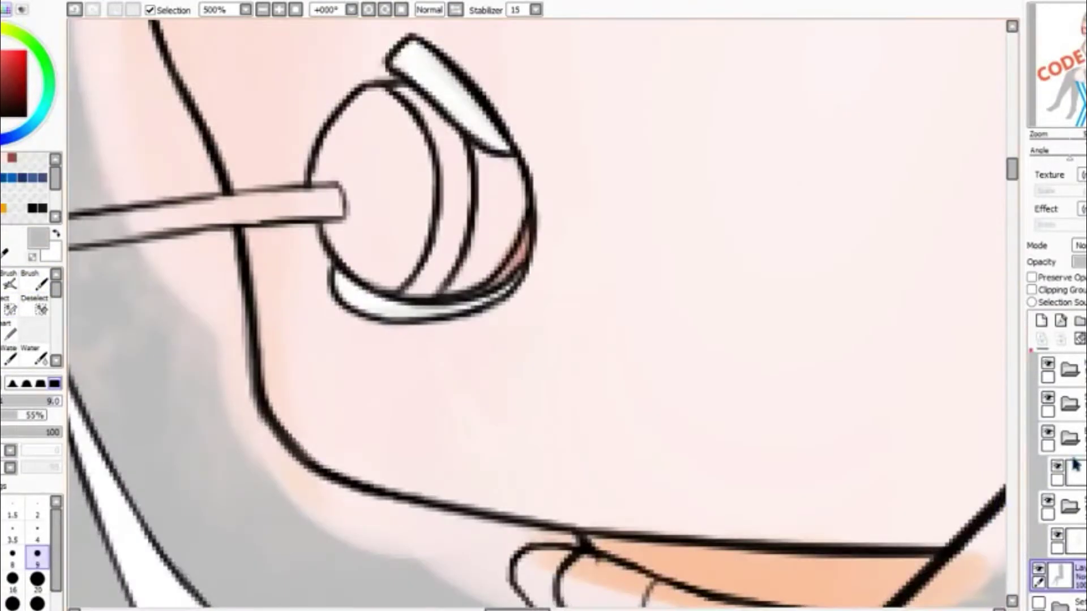
Paint the eye whites and colour the far eye's iris dark green fading to teal, using a clipping group layer.
click(1048, 527)
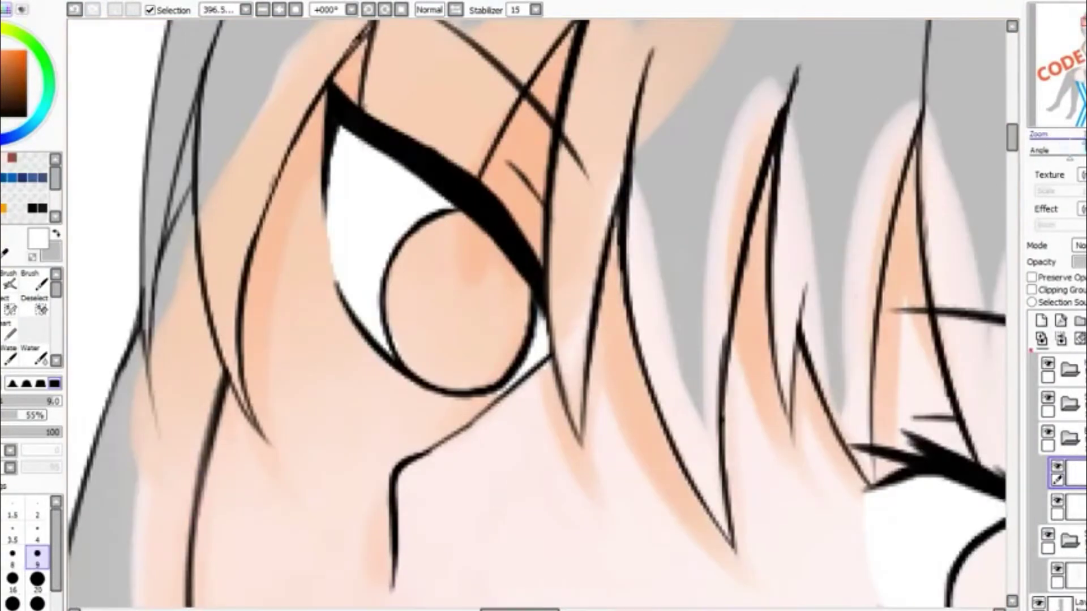
click(30, 274)
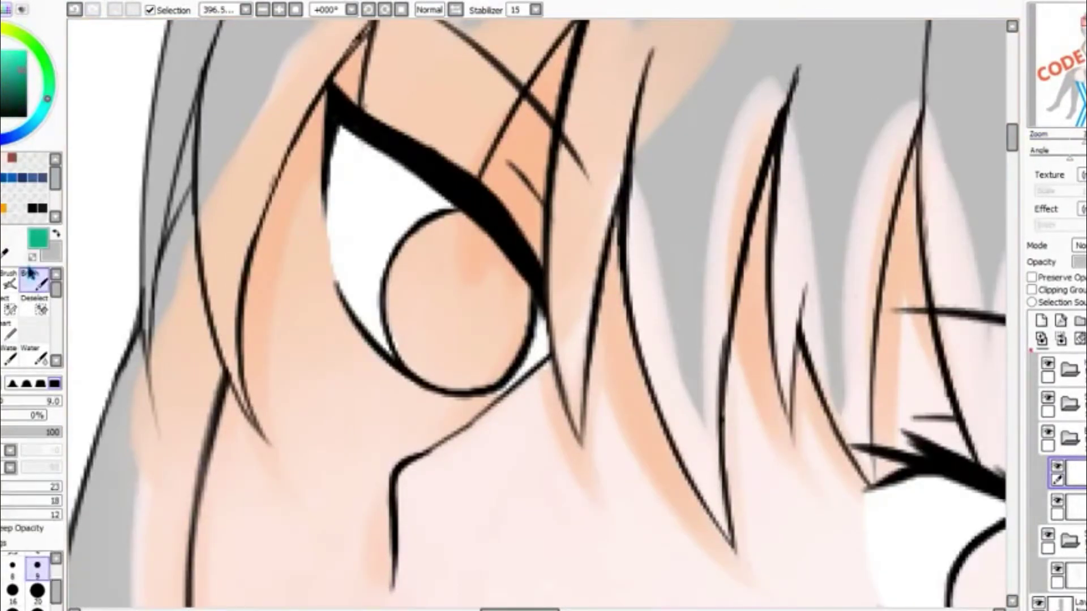
mouse_move(371, 371)
mouse_down()
mouse_move(461, 230)
mouse_move(408, 303)
mouse_move(442, 317)
mouse_up()
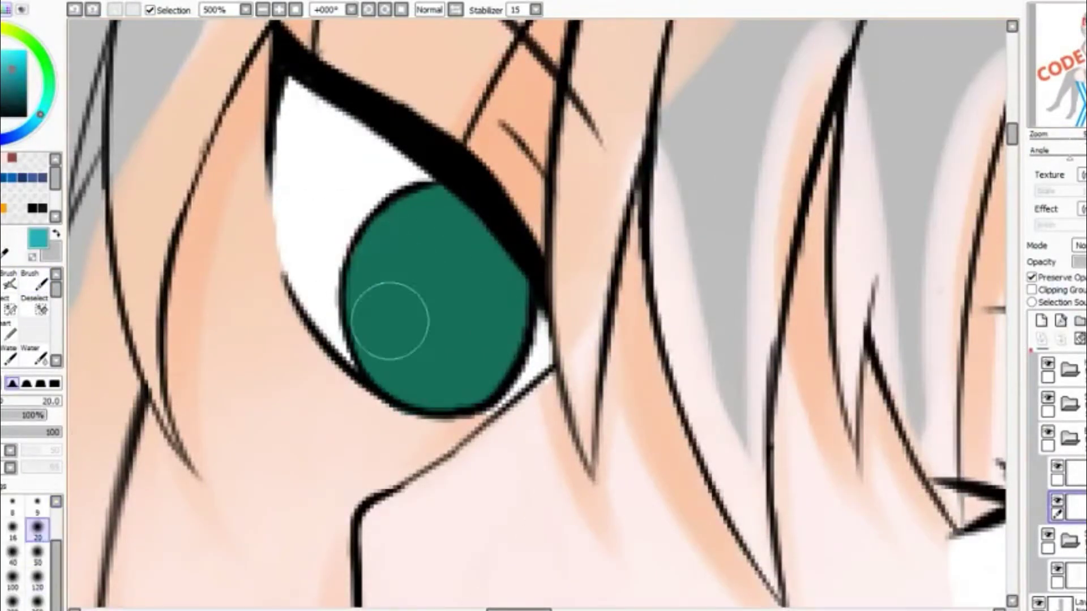
drag(389, 316, 435, 376)
click(1056, 292)
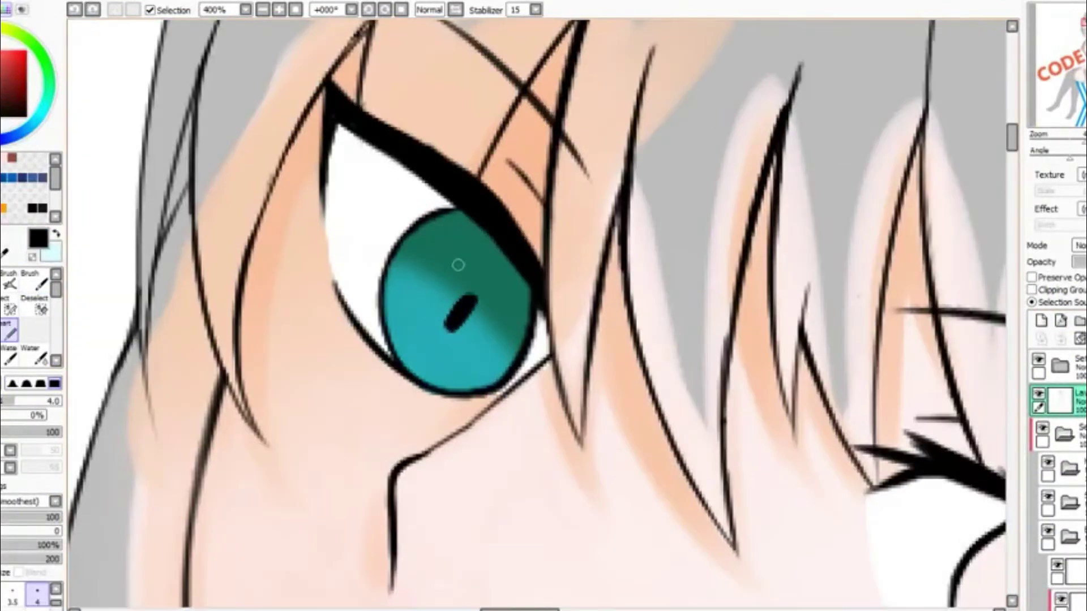
Draw thin black ring lines around the pupils inside both irises on the line art layer.
drag(409, 303, 487, 238)
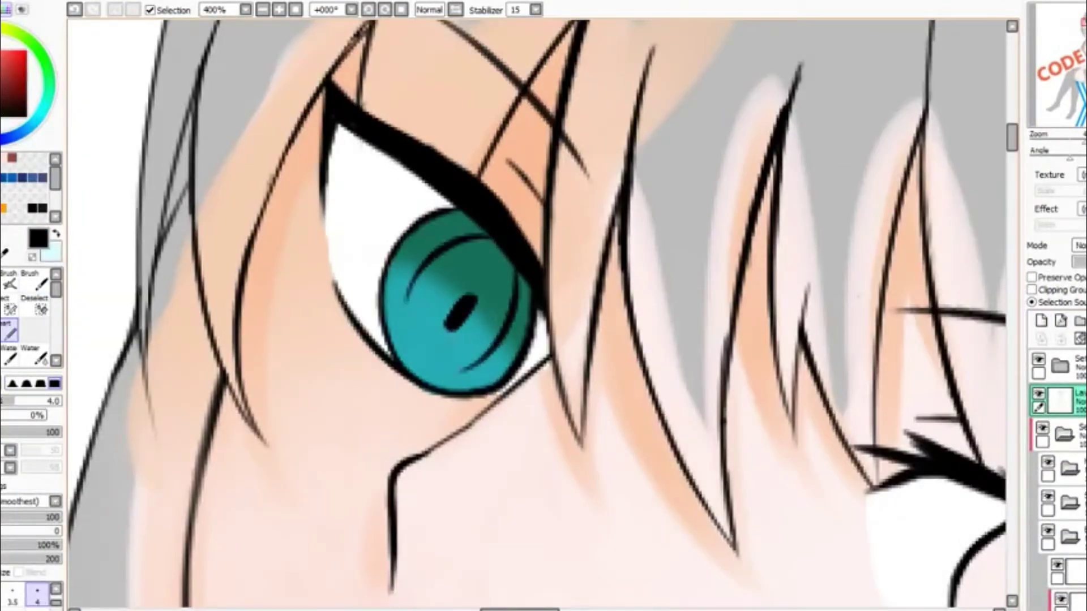
drag(483, 363, 517, 280)
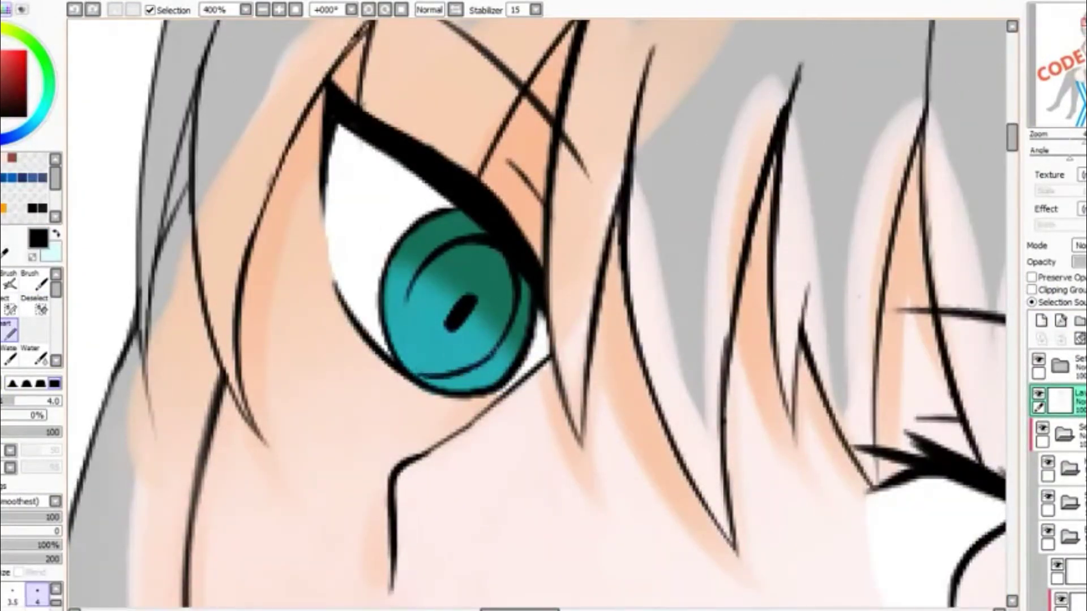
scroll(538, 311, down, 3)
scroll(662, 273, up, 3)
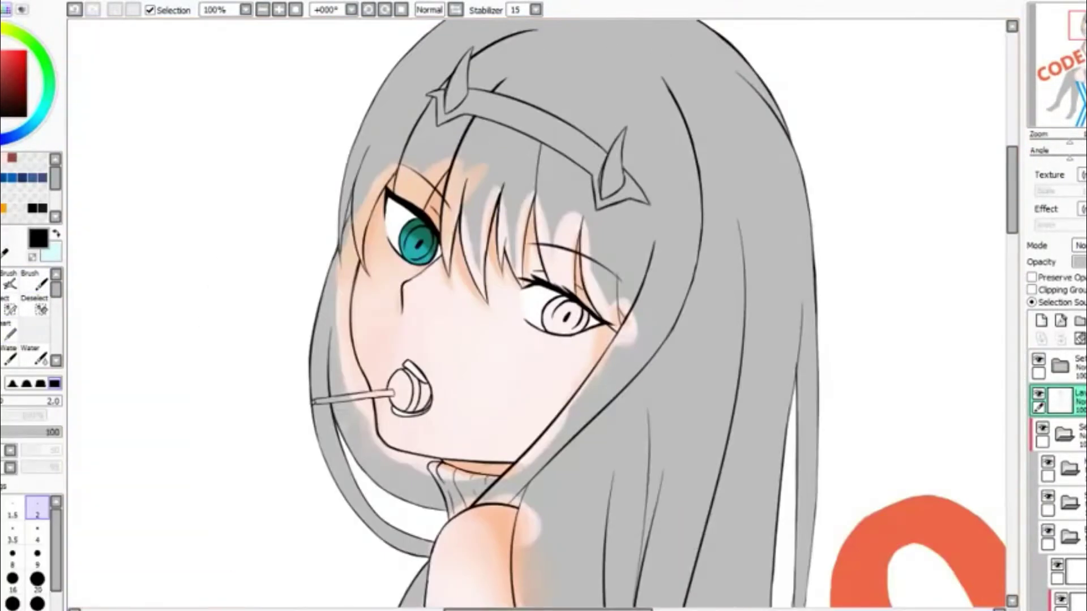
Shade the eye whites grey with a size 50 airbrush and finish both irises in teal with bright cyan and light highlights.
scroll(553, 381, up, 3)
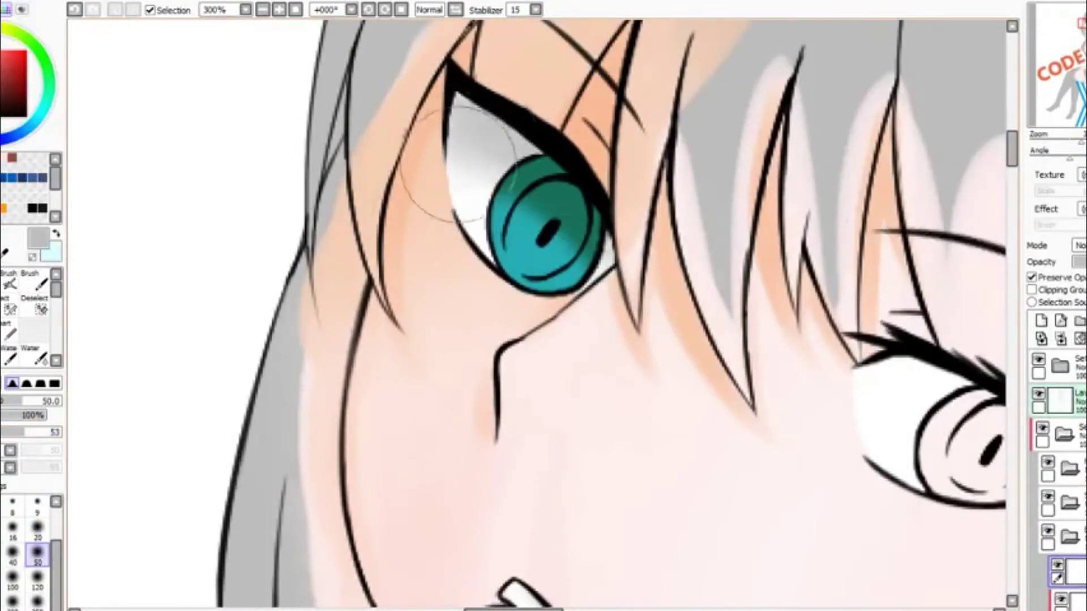
scroll(538, 288, up, 1)
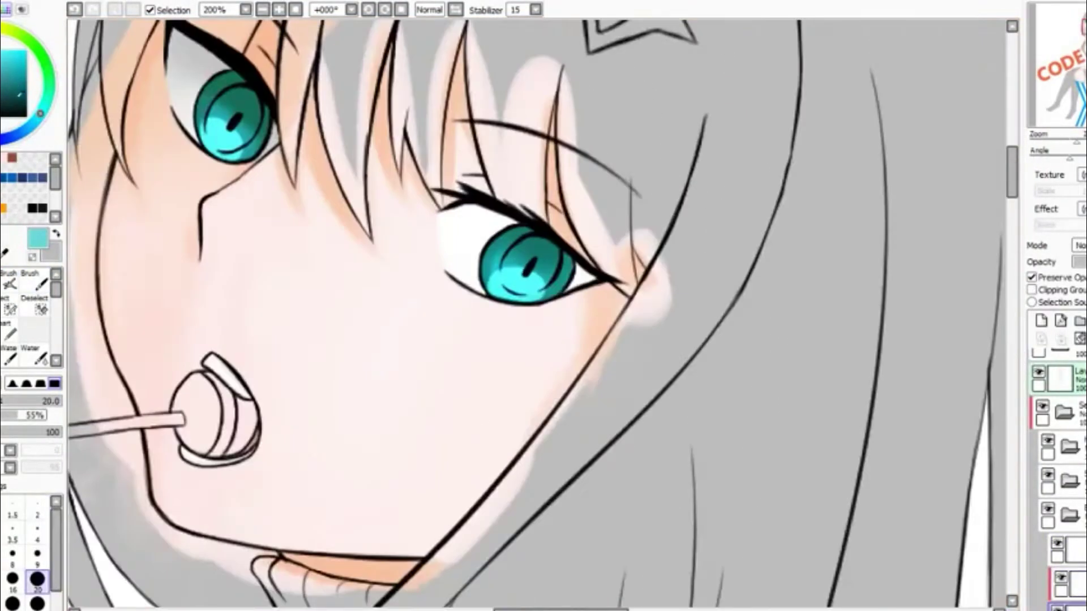
alt+click(527, 223)
key(b)
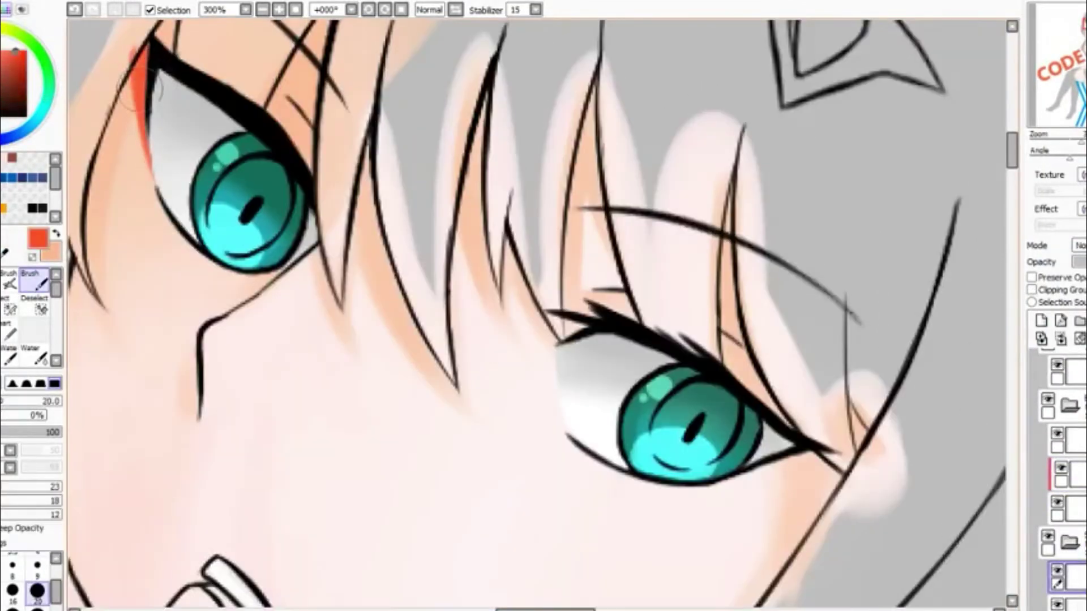
Paint red eyeliner at the outer corners of both eyes and airbrush peach over the face at size 350.
drag(731, 482, 823, 473)
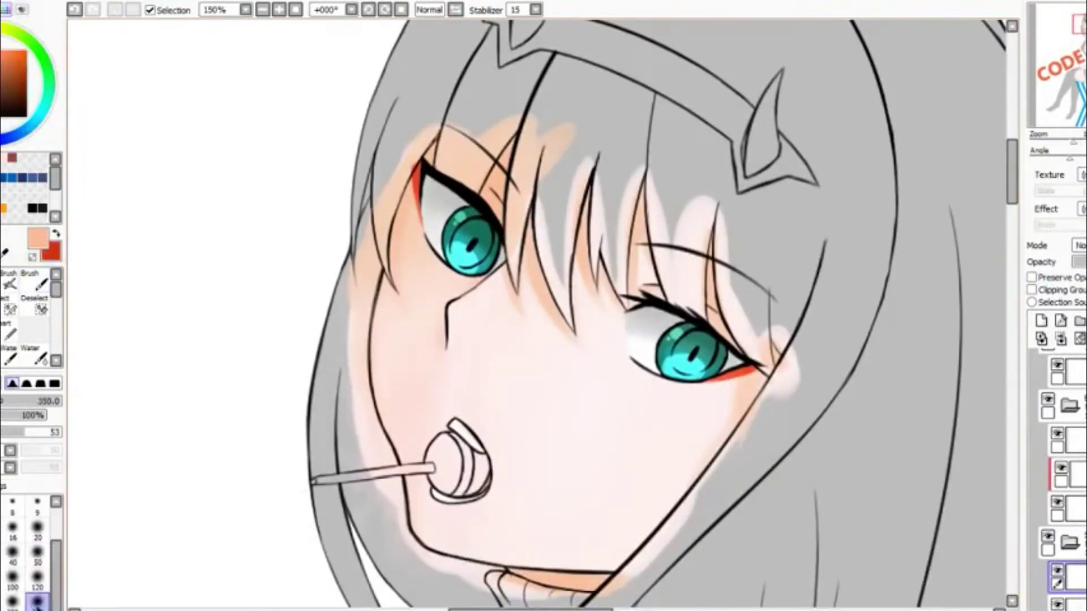
drag(645, 431, 473, 449)
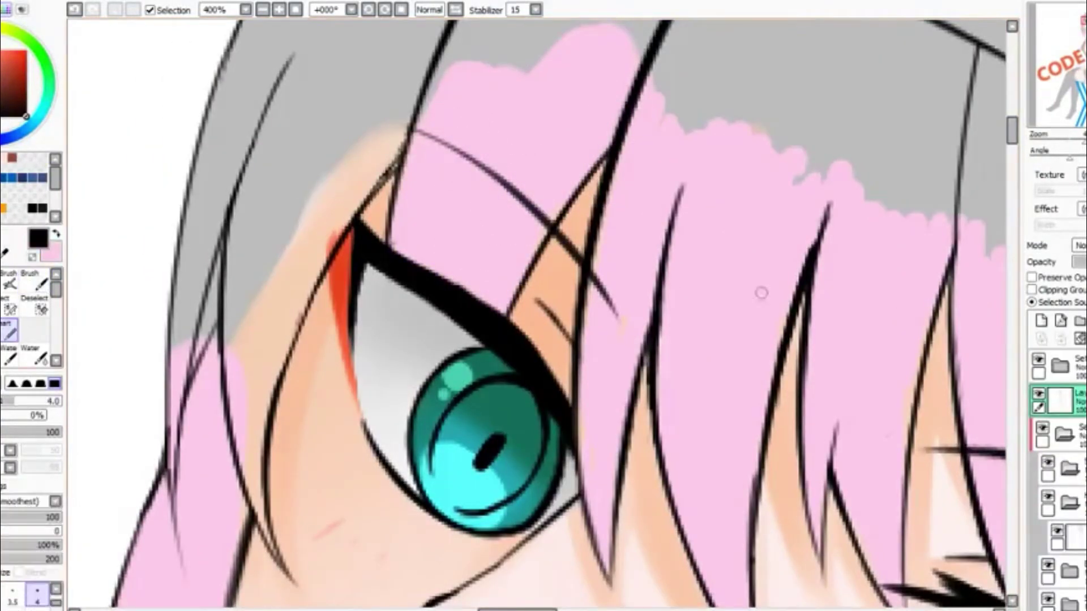
Fill the hair on the crown and around the horned headband with light pink at brush size 50.
mouse_move(442, 68)
mouse_down()
mouse_move(389, 89)
mouse_move(318, 170)
mouse_up()
click(37, 532)
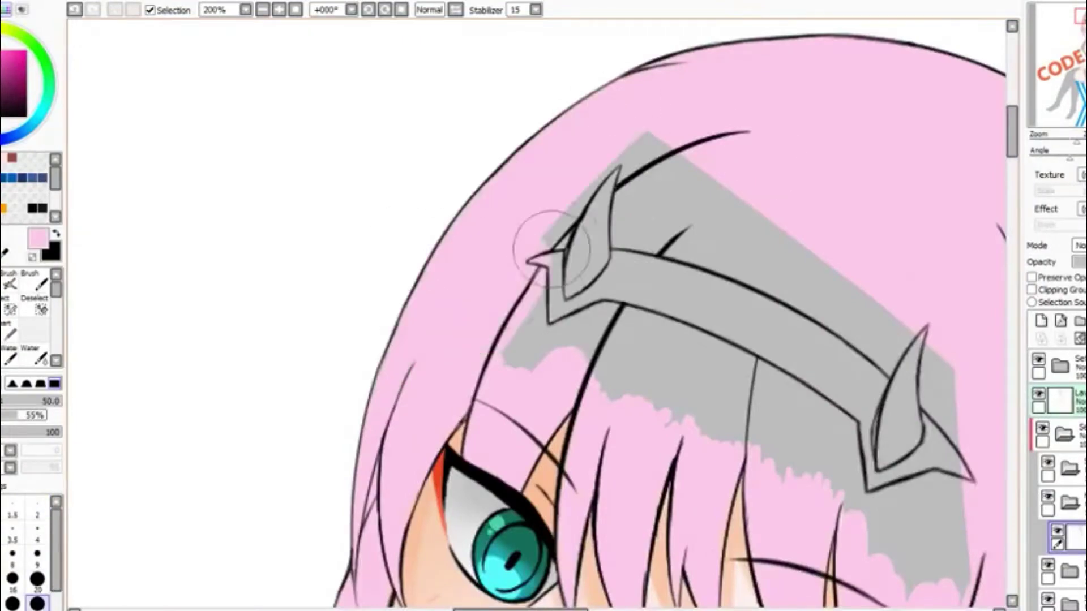
drag(509, 283, 736, 397)
click(37, 603)
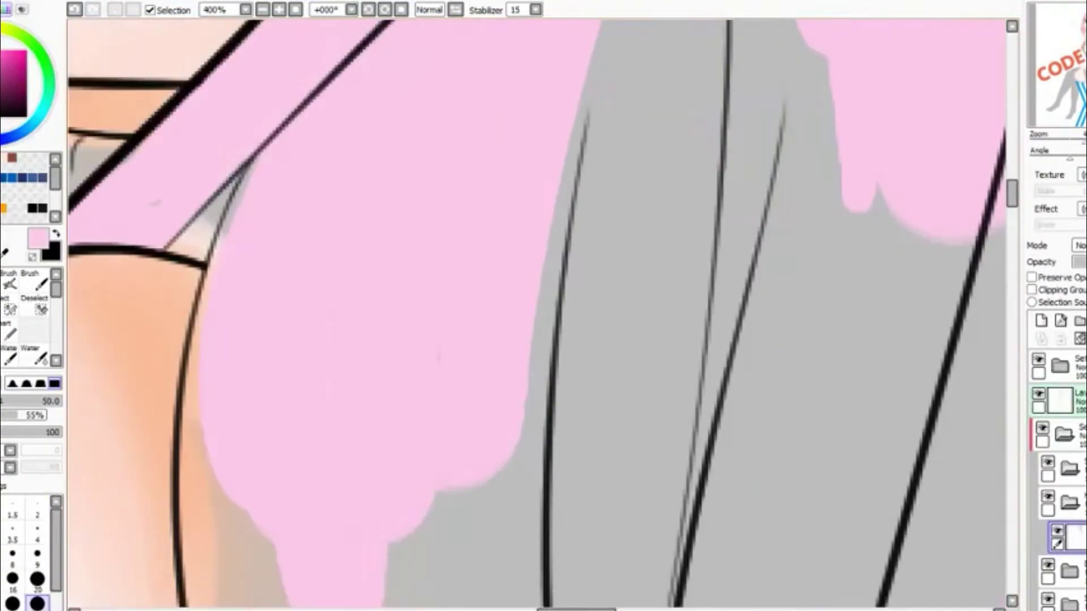
Extend the light pink base down the long hair behind the shoulder to the outer tips.
click(37, 557)
mouse_move(679, 227)
mouse_down()
mouse_move(551, 286)
mouse_move(417, 376)
mouse_up()
mouse_move(685, 59)
mouse_down()
mouse_move(436, 121)
mouse_move(490, 318)
mouse_up()
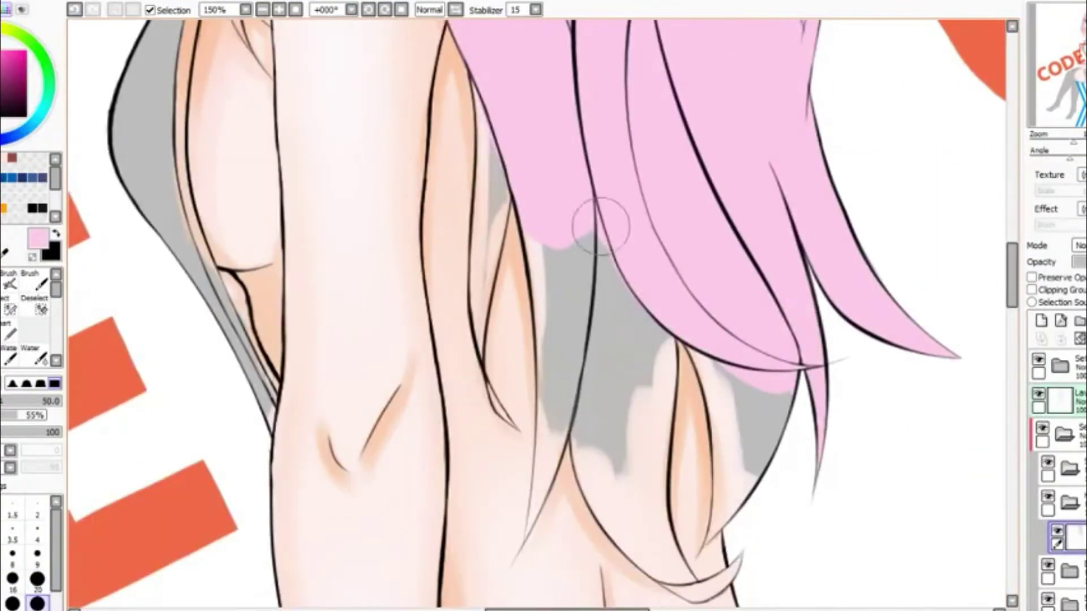
Fill the upper part of the grey hair strand behind the arm with light pink at brush sizes 4 and 20.
click(38, 579)
click(37, 534)
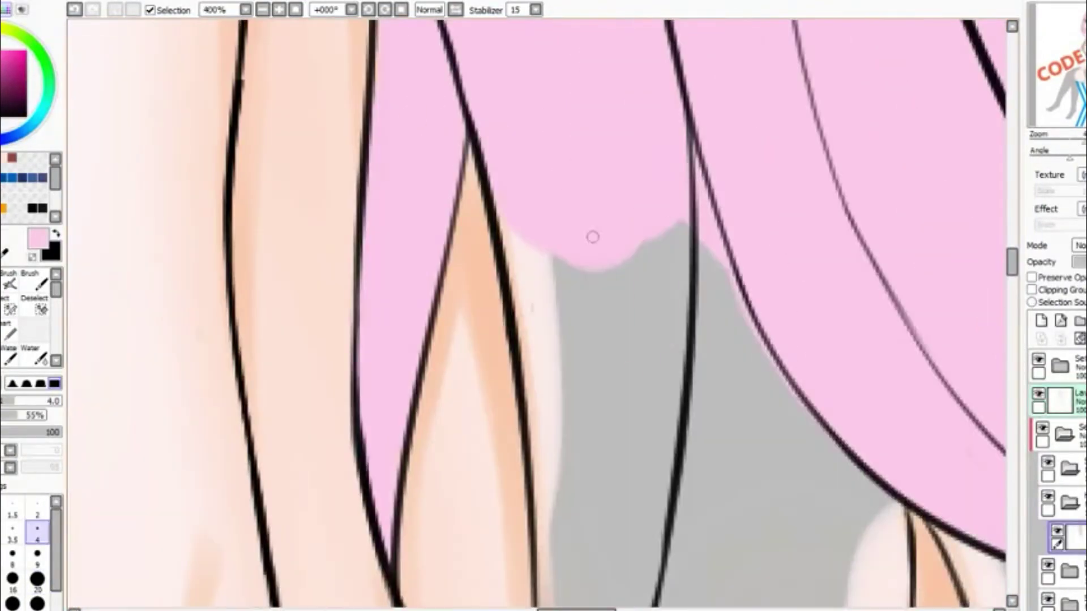
drag(589, 235, 595, 339)
click(37, 579)
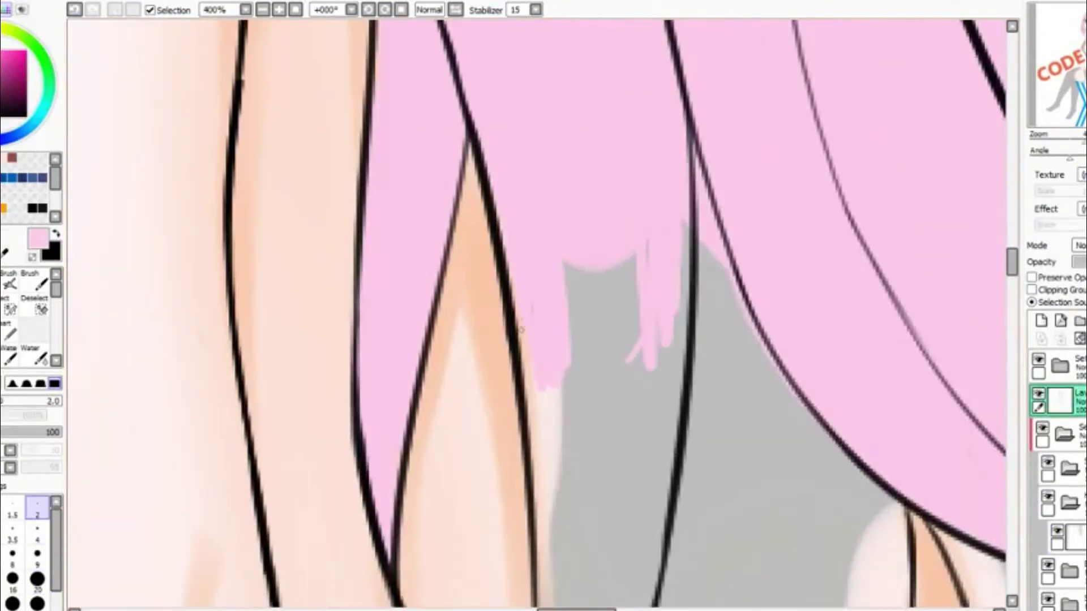
drag(663, 267, 867, 512)
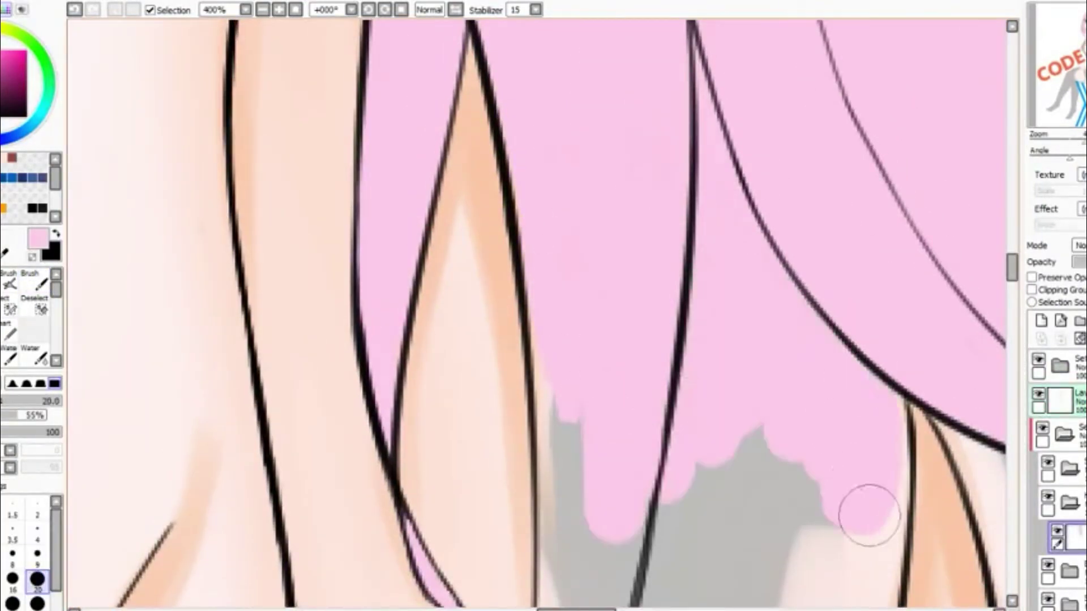
Extend the light pink down the long strands over the back to their curled tip, using size 4 along the edges.
scroll(846, 332, down, 5)
scroll(847, 332, up, 3)
scroll(621, 252, down, 4)
mouse_move(847, 375)
mouse_down()
mouse_move(840, 530)
mouse_move(521, 419)
mouse_up()
click(37, 553)
click(37, 528)
scroll(351, 249, down, 4)
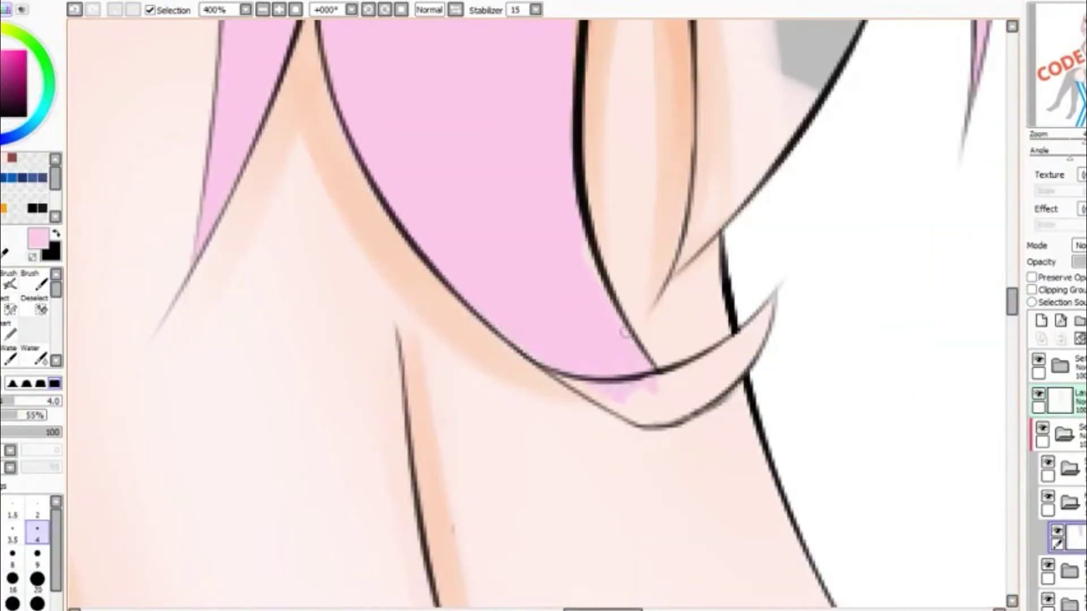
mouse_move(650, 383)
mouse_down()
mouse_move(765, 328)
mouse_move(680, 396)
mouse_move(736, 339)
mouse_up()
click(37, 578)
scroll(692, 151, up, 5)
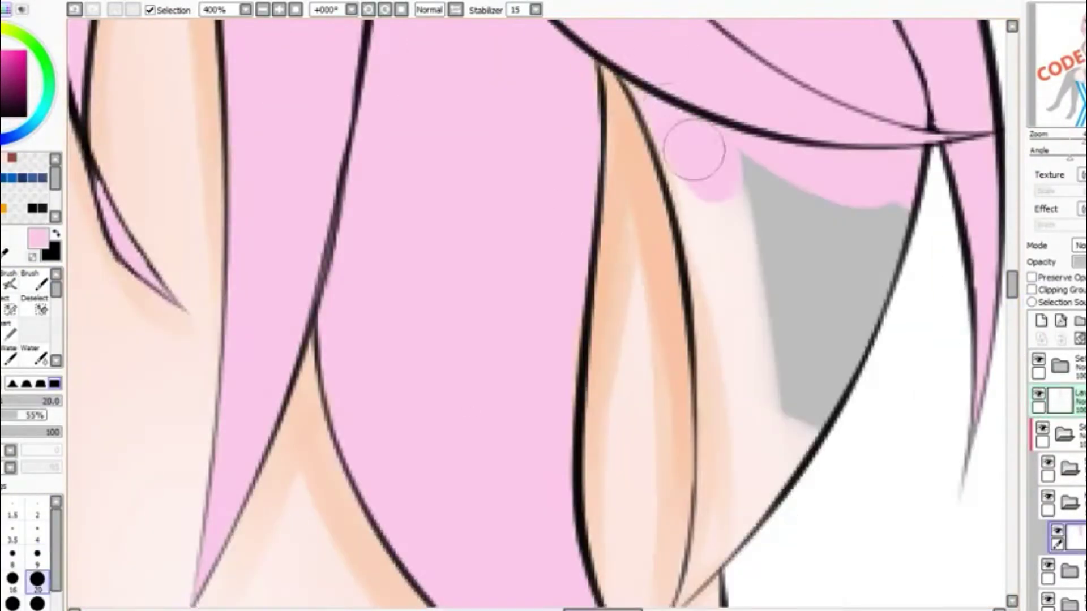
Fill the remaining grey strand at the lower outer edge of the hair with light pink at size 20, finishing its tip at size 2.
drag(691, 150, 793, 283)
scroll(307, 359, down, 2)
drag(736, 255, 704, 359)
click(38, 510)
scroll(544, 306, down, 5)
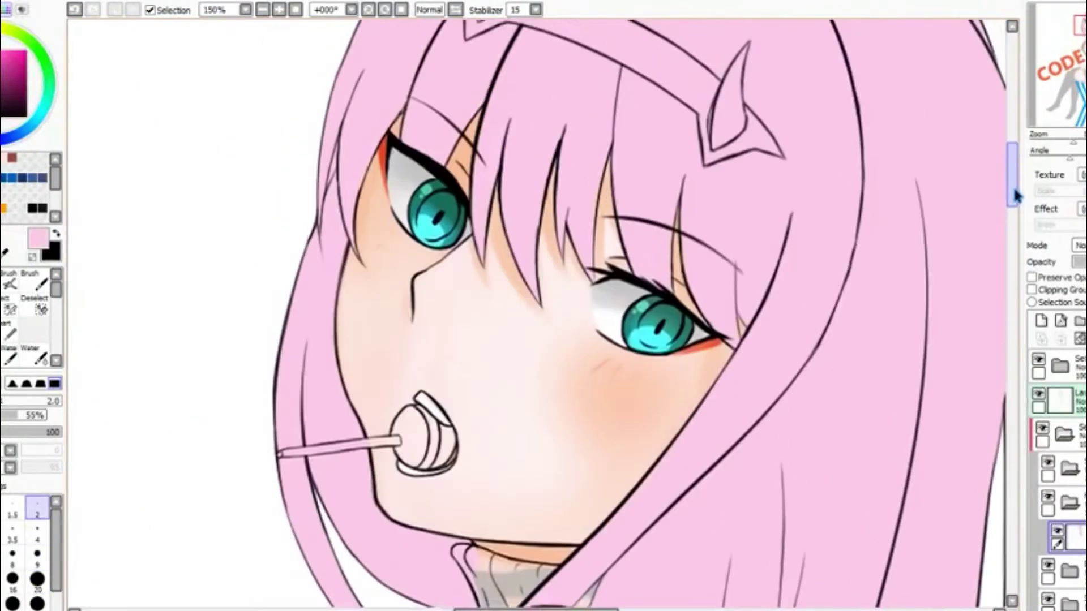
Shade the crown and the parting line with a slightly deeper pink using the size 50 Brush.
scroll(544, 306, up, 2)
scroll(543, 305, down, 2)
click(29, 278)
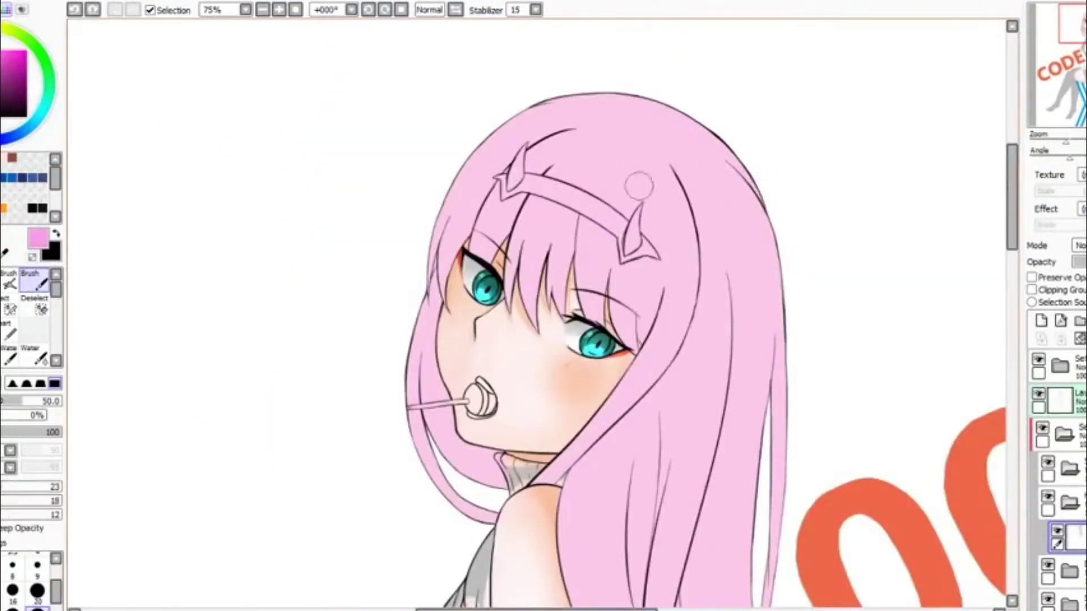
scroll(568, 88, up, 2)
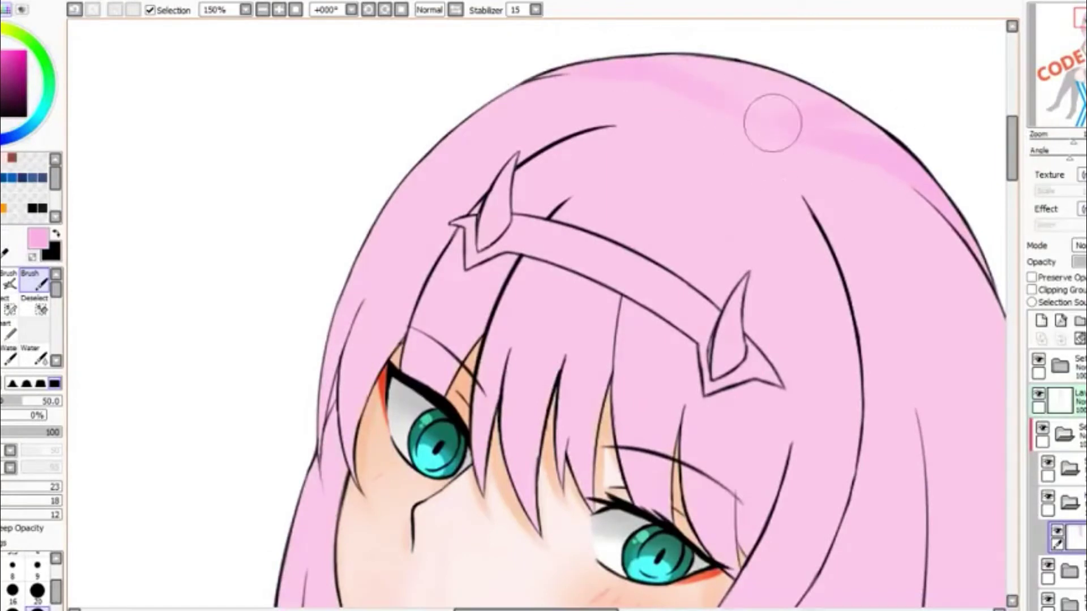
drag(849, 106, 827, 283)
drag(714, 79, 600, 130)
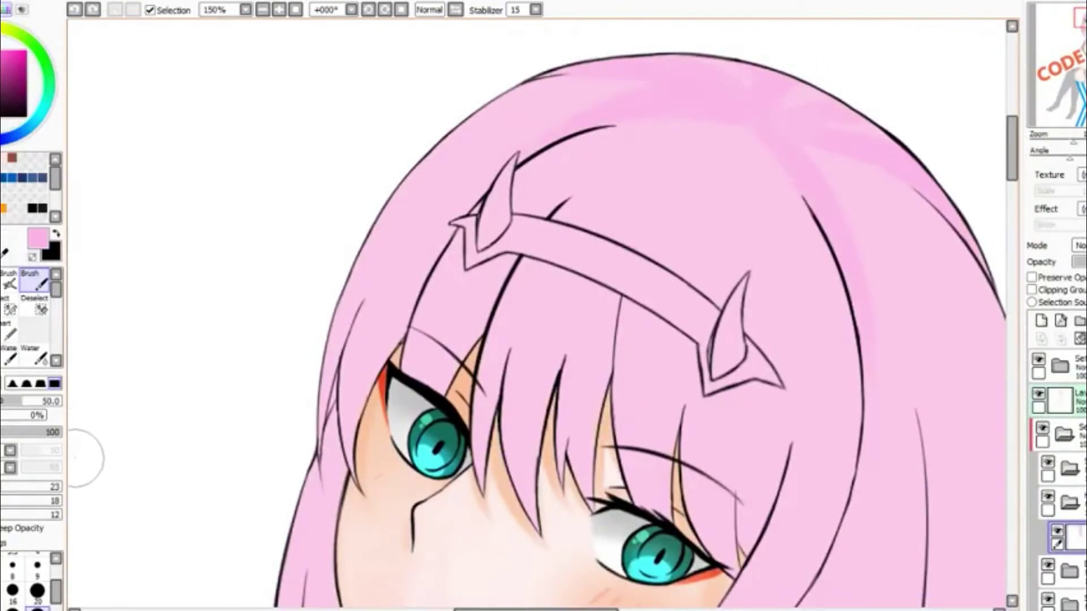
Fill the white gap at the outer eye corner with peach and shade the side locks in deeper pink at size 20 with opacity preserved.
scroll(353, 347, up, 1)
key(n)
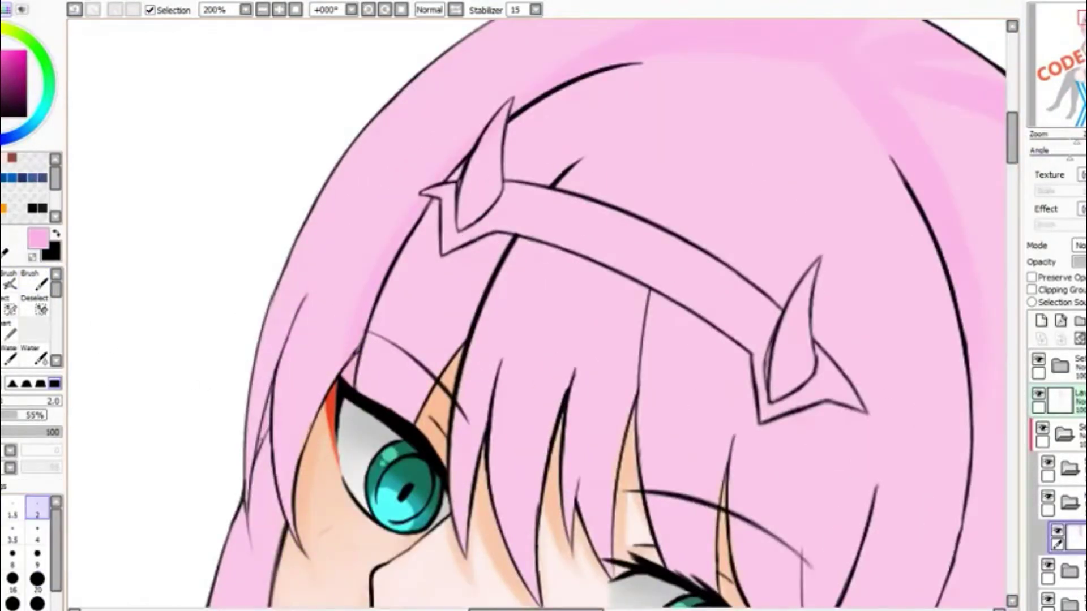
scroll(379, 315, up, 2)
scroll(555, 300, down, 2)
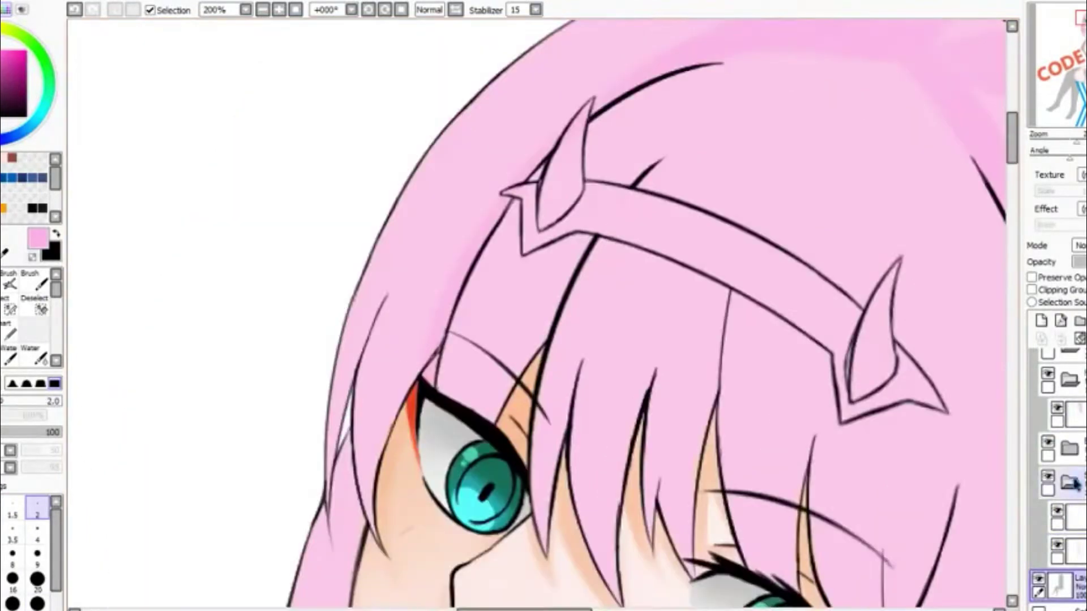
scroll(555, 300, up, 2)
scroll(1072, 484, down, 1)
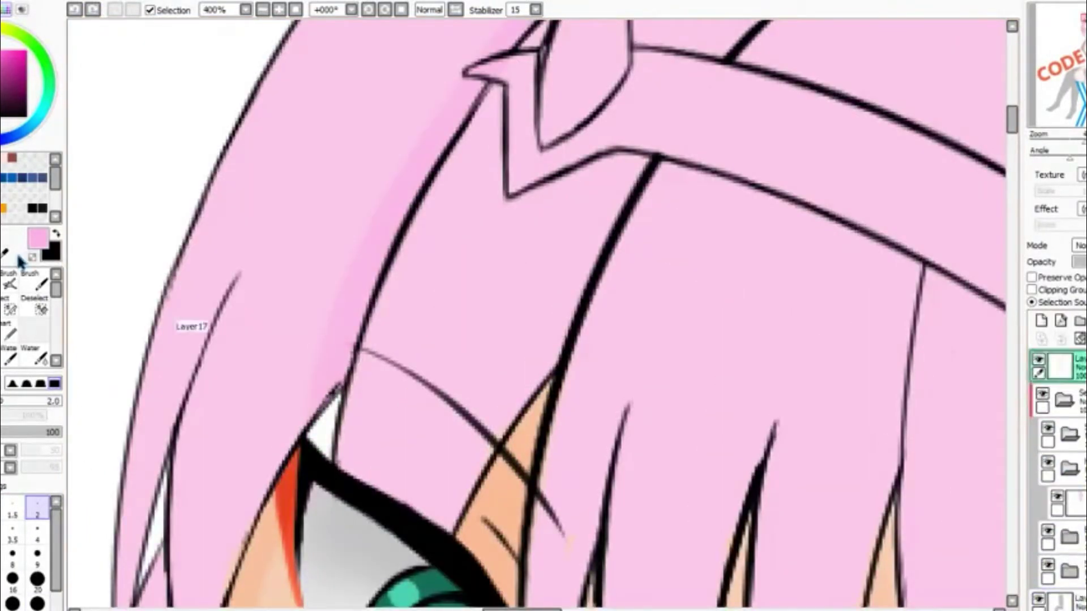
scroll(538, 314, down, 2)
key(b)
click(1058, 501)
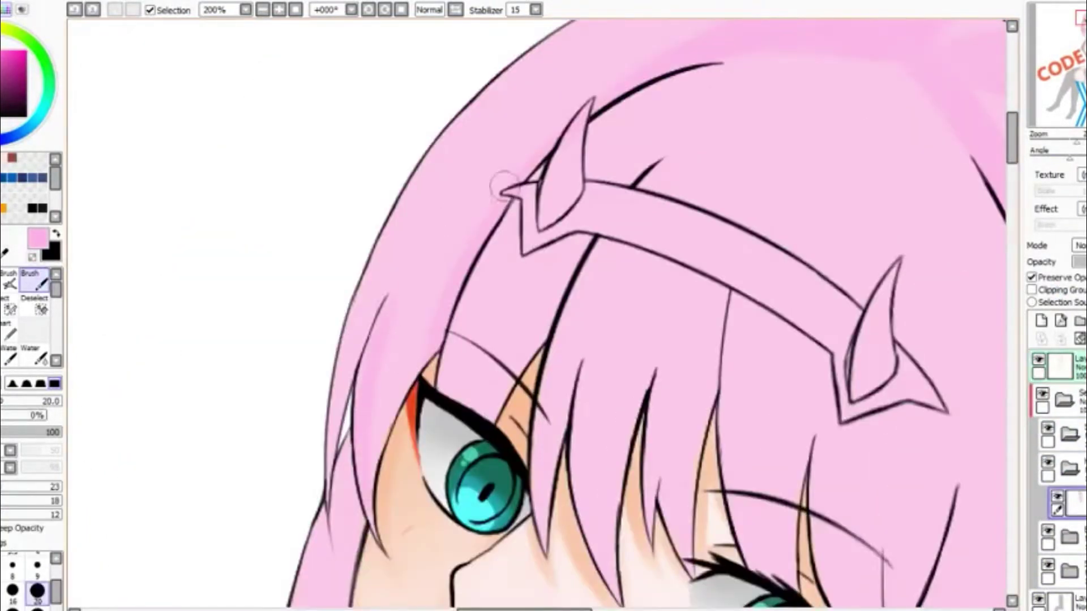
Shade the bangs below the headband with deeper pink strokes at brush sizes 20 and 9.
drag(533, 538, 351, 538)
drag(1013, 161, 1013, 179)
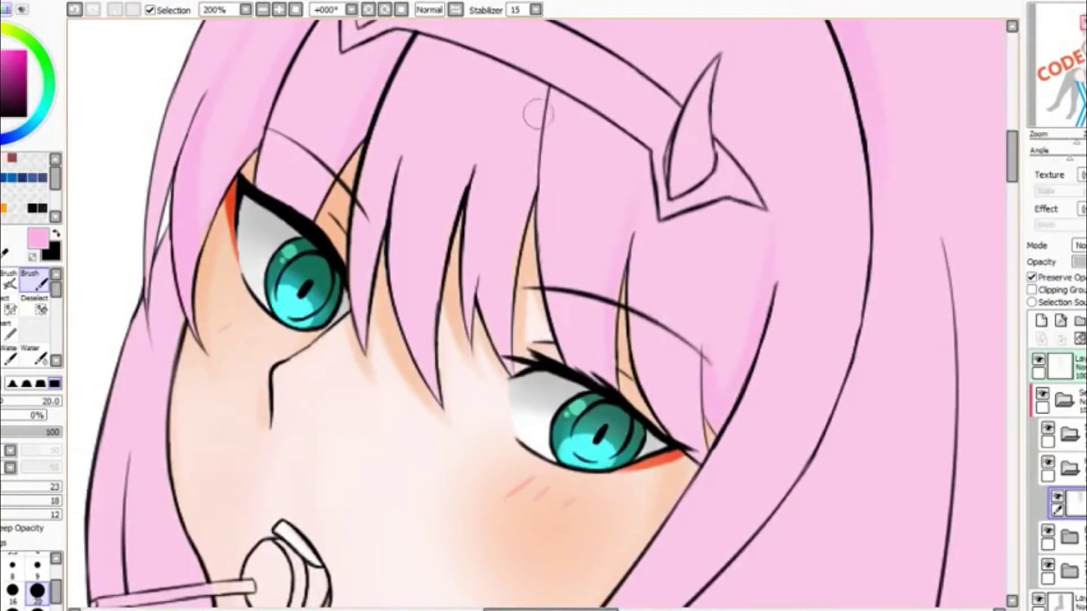
scroll(534, 114, up, 1)
key(bracketleft)
key(bracketleft)
key(bracketleft)
key(bracketleft)
key(bracketleft)
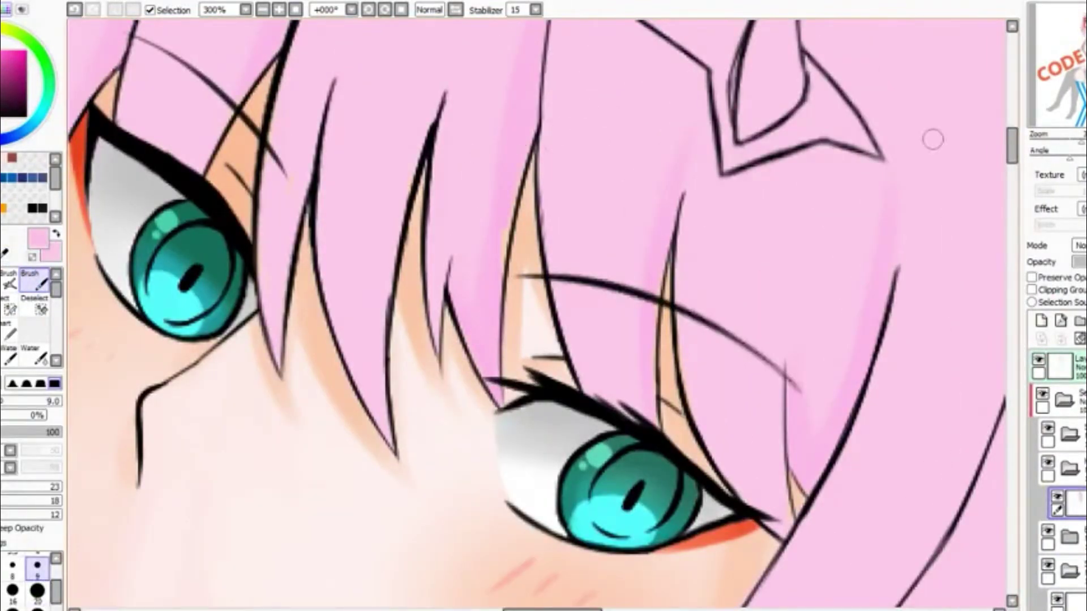
Shift the overall hair colour to a slightly deeper pink.
scroll(962, 170, down, 2)
scroll(1002, 197, up, 1)
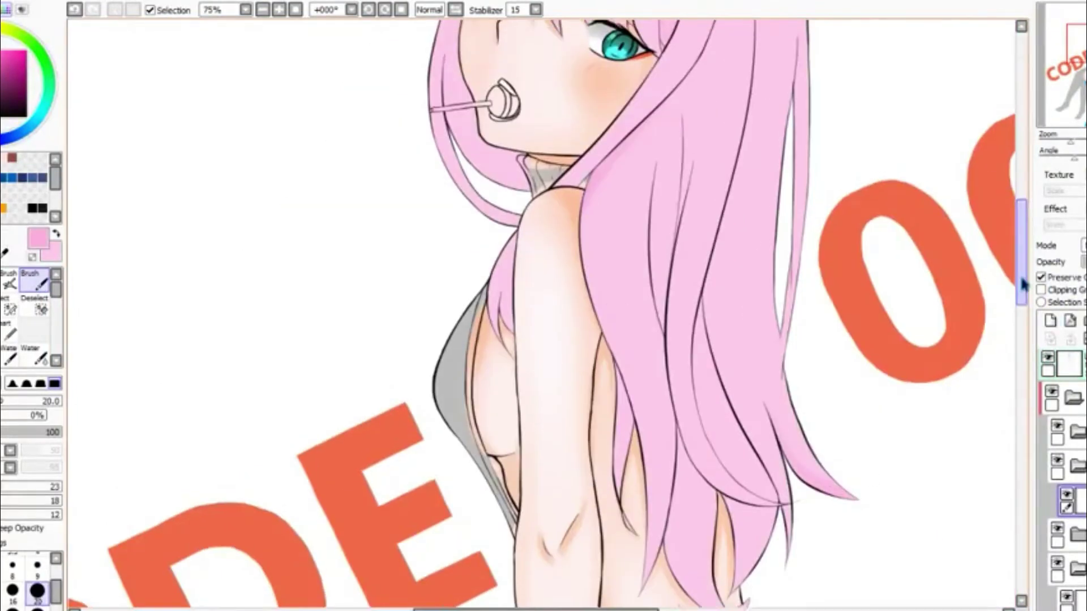
scroll(799, 248, up, 5)
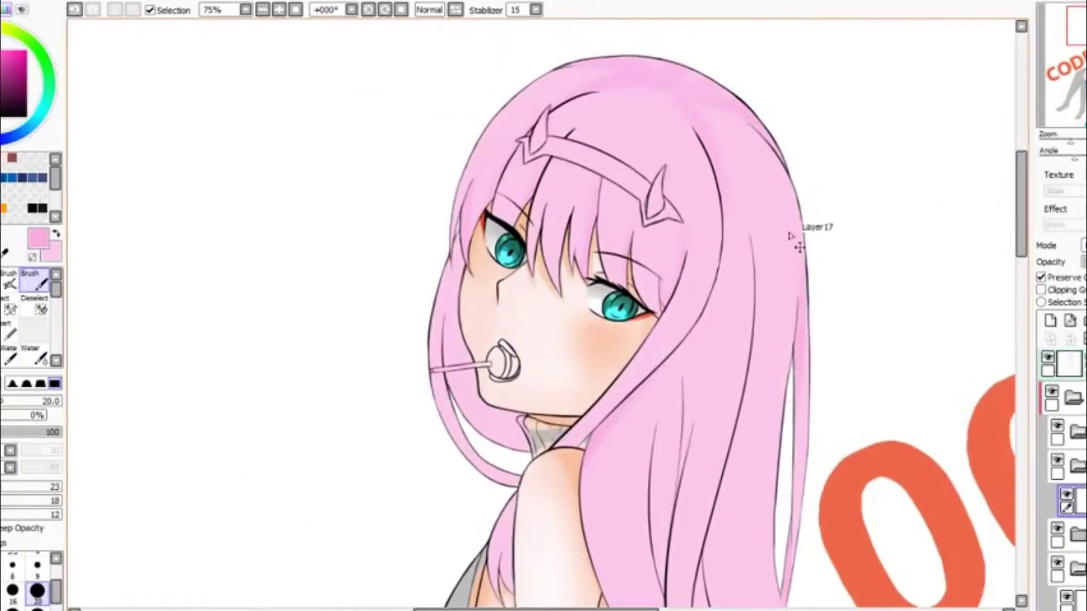
scroll(585, 236, up, 2)
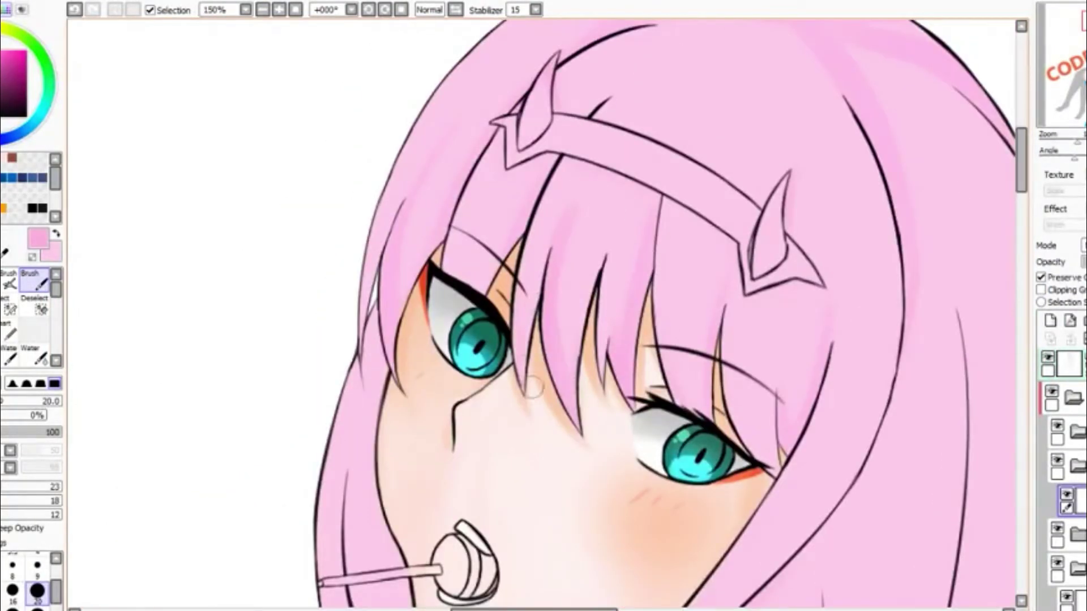
scroll(532, 387, down, 3)
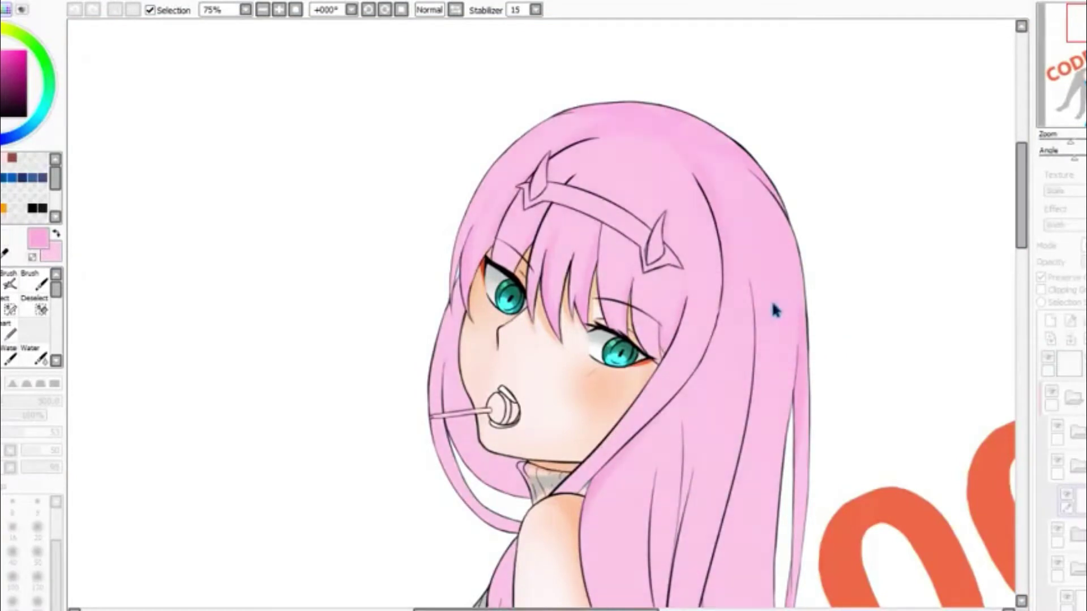
Shade the lower strands over the back and the hair edge beside the shoulder with deeper pink at size 20.
scroll(775, 310, down, 3)
scroll(776, 309, up, 2)
scroll(775, 309, down, 3)
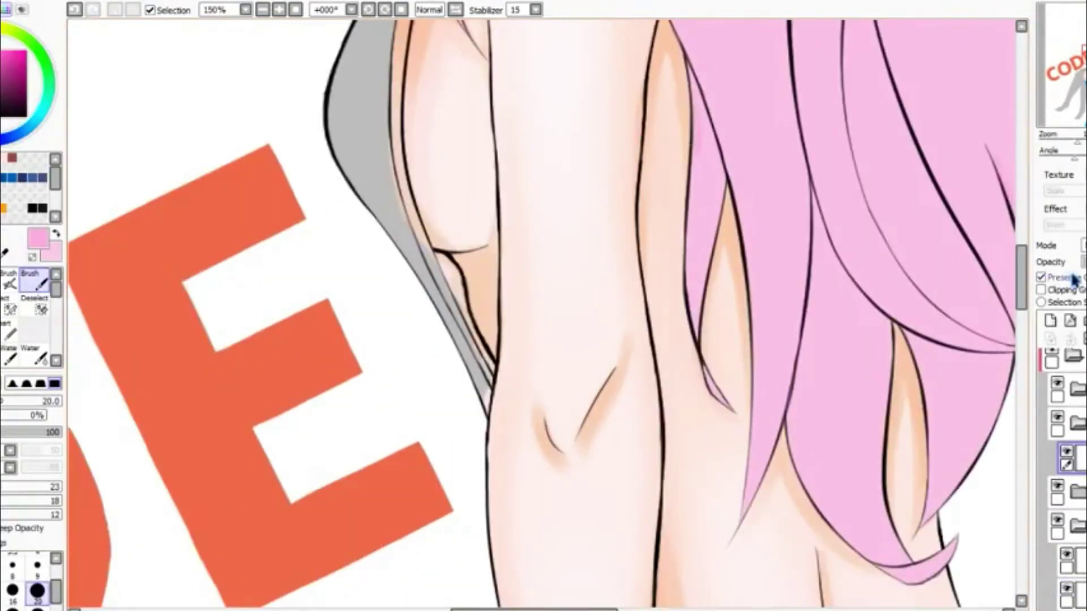
drag(806, 312, 831, 530)
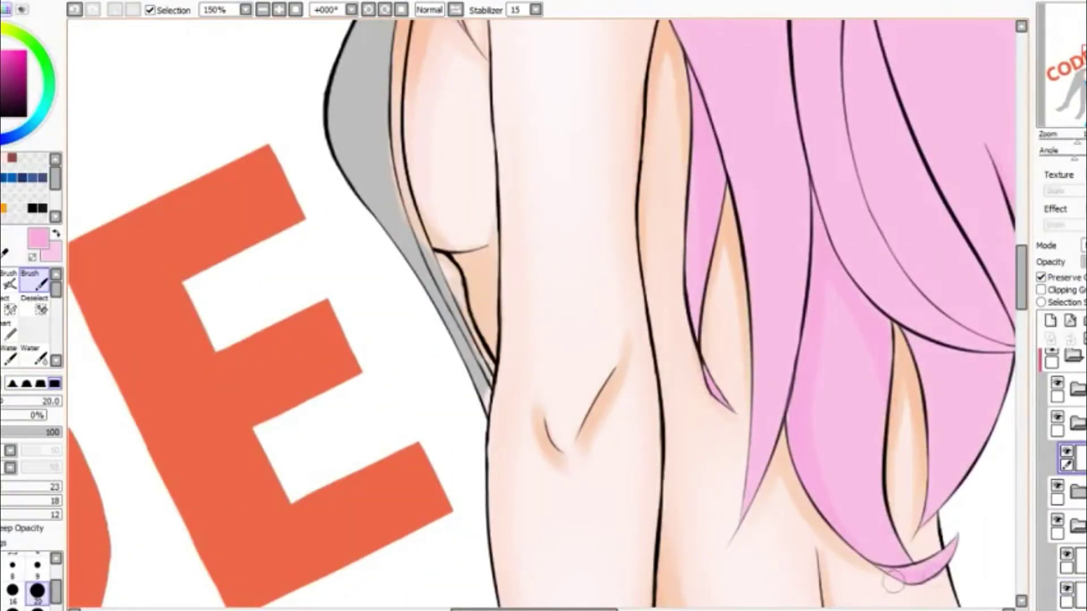
scroll(894, 582, up, 1)
drag(576, 113, 736, 396)
Shade between the long strand lines behind the shoulder in deeper pink at size 20 with opacity preserved.
click(34, 208)
click(36, 508)
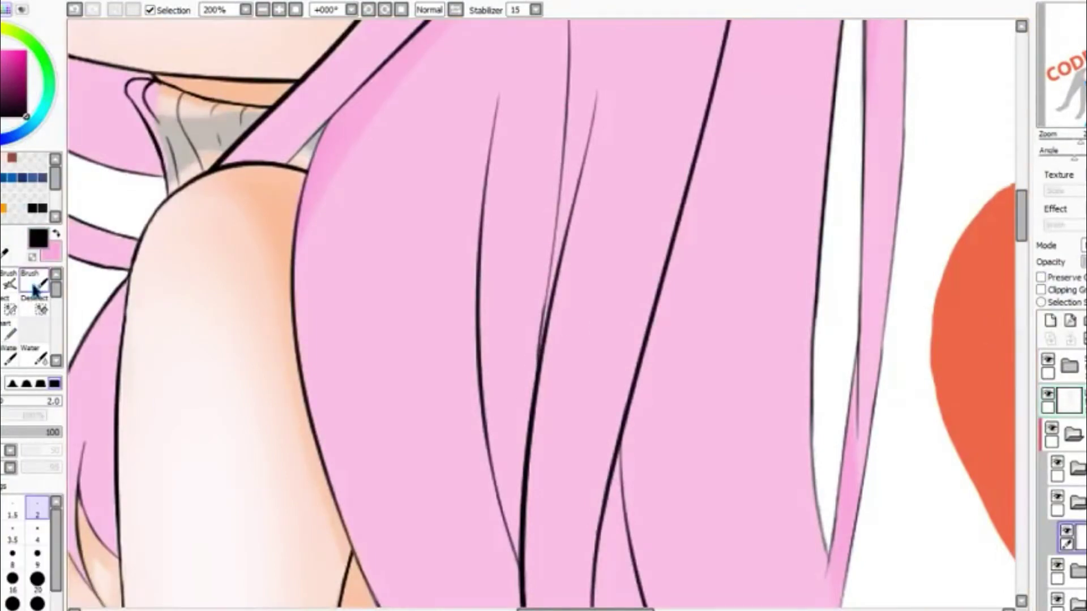
click(34, 289)
scroll(544, 305, down, 2)
click(1041, 277)
scroll(565, 226, up, 2)
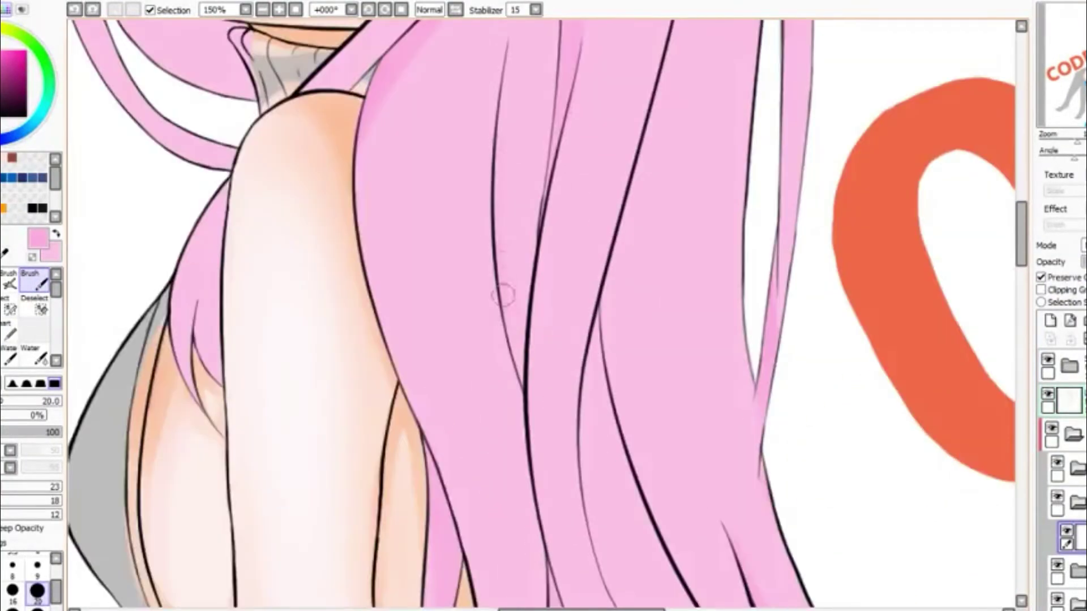
Add deeper pink shading to the chest lock in front of the arm and to the flared lower hair tips.
scroll(936, 244, down, 5)
scroll(426, 398, up, 5)
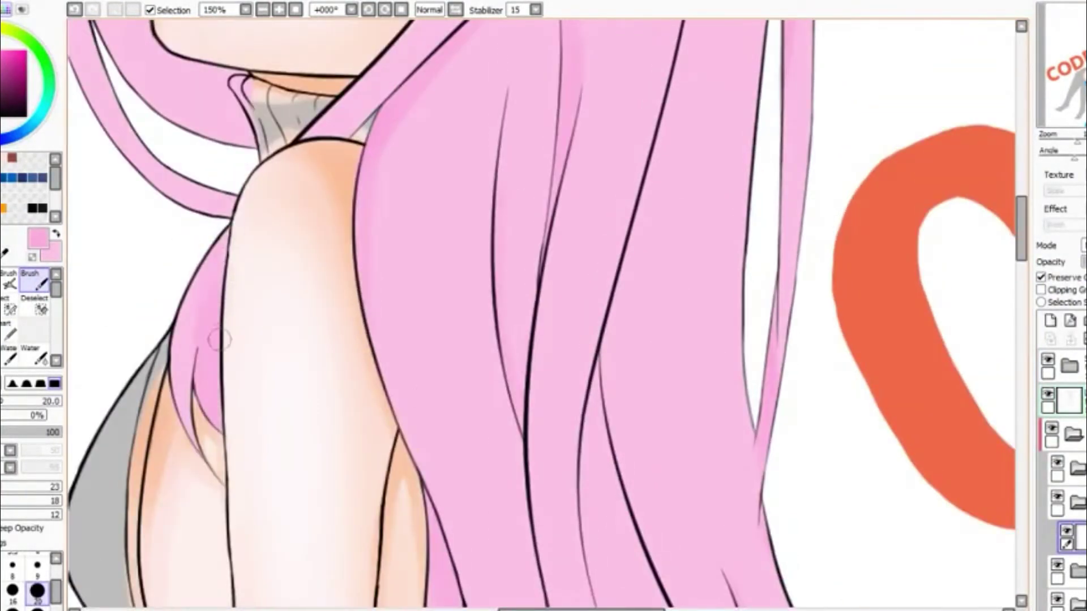
scroll(1017, 277, down, 3)
scroll(676, 403, down, 2)
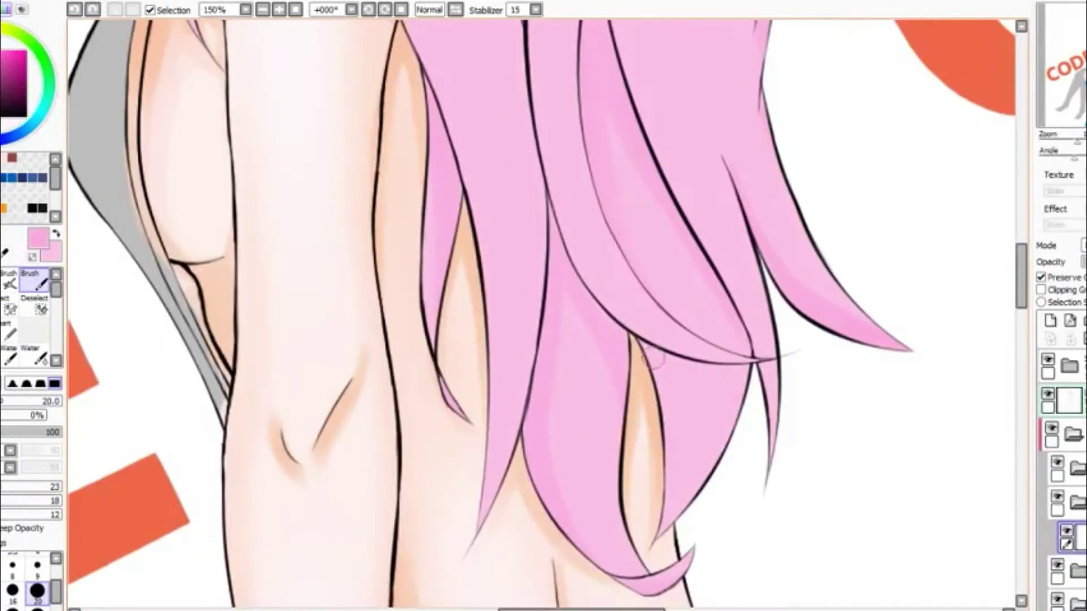
Paint broad deeper pink shadows down the long hair behind the face at brush size 50.
scroll(1007, 178, up, 10)
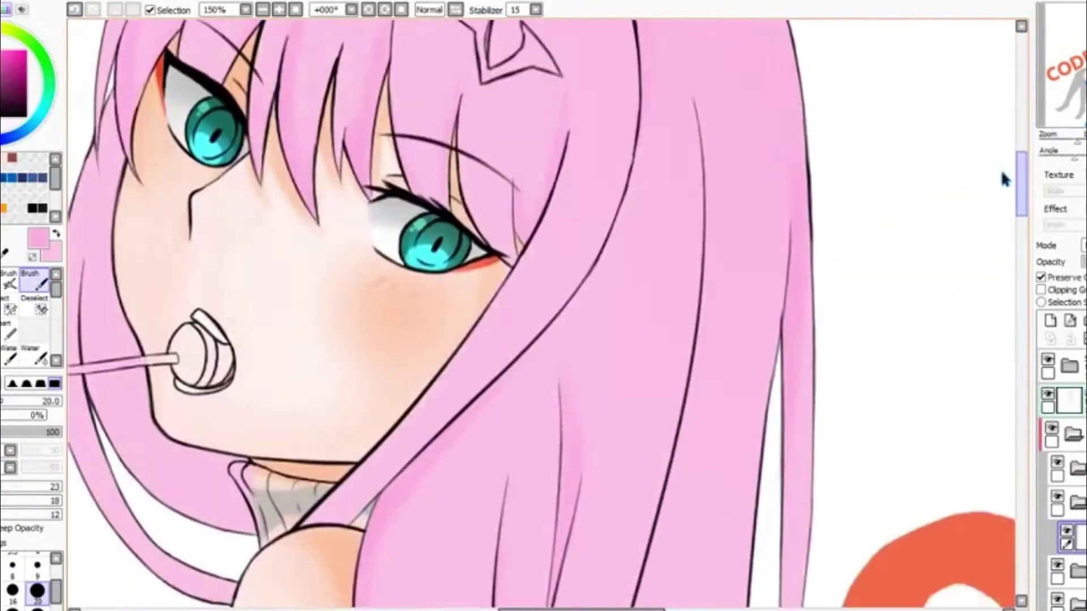
key(ctrl+minus)
scroll(428, 163, down, 2)
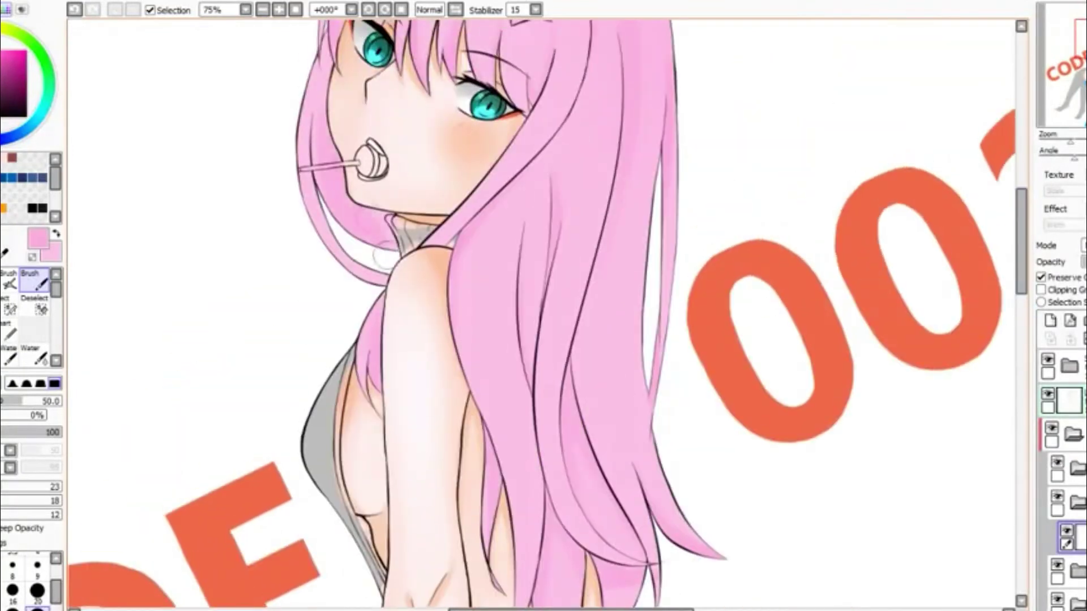
scroll(535, 392, up, 2)
key(ctrl+plus)
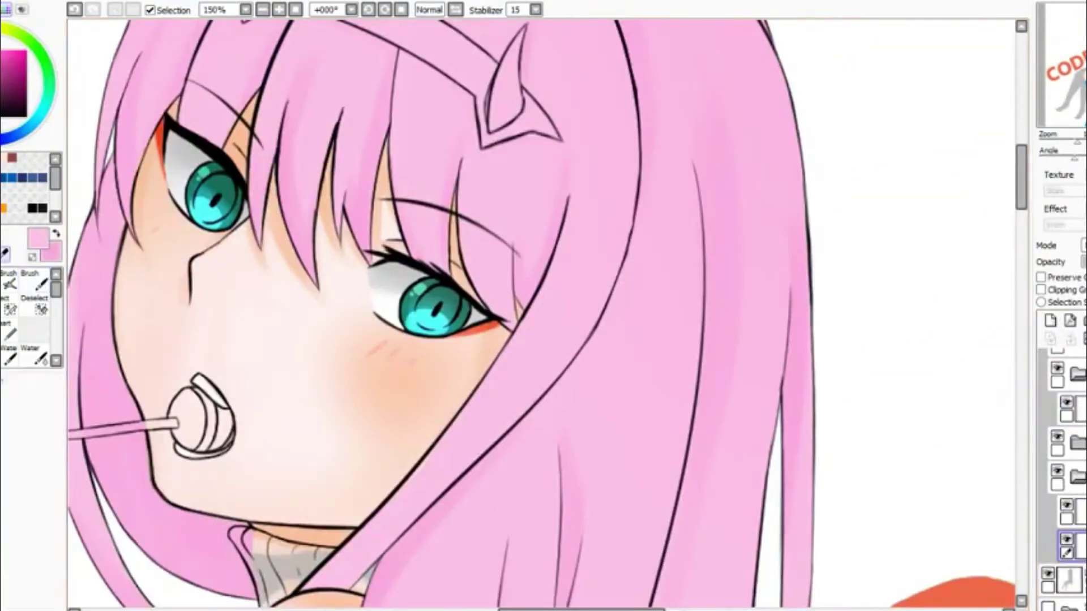
Set the brush's blending values to 0 and paint magenta-pink shadows at the crown parting and outer hair edge at size 50.
alt+click(161, 243)
key(ctrl+minus)
key(x)
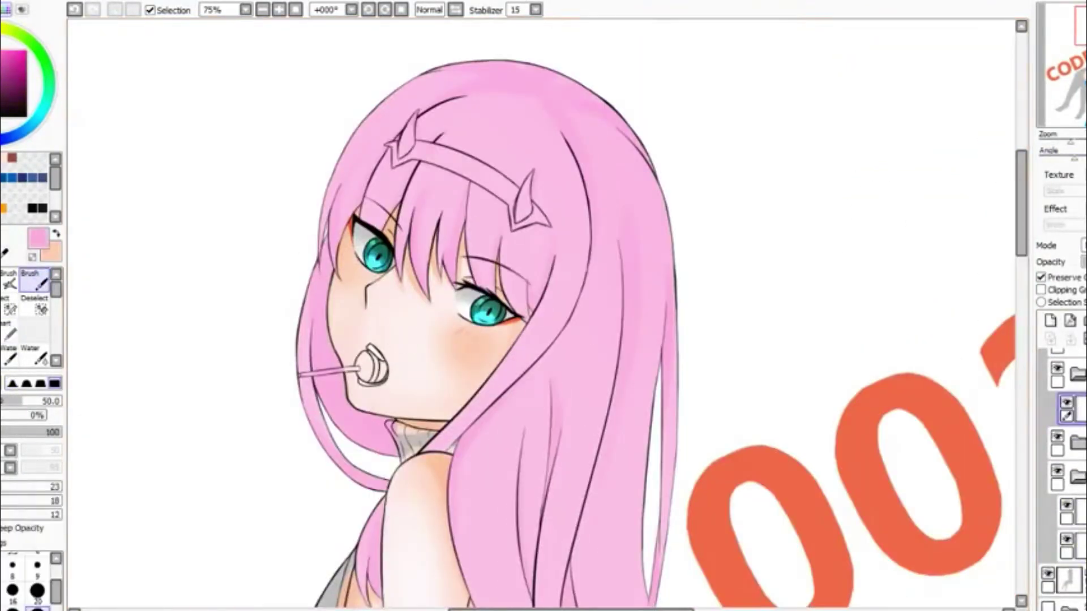
key(ctrl+plus)
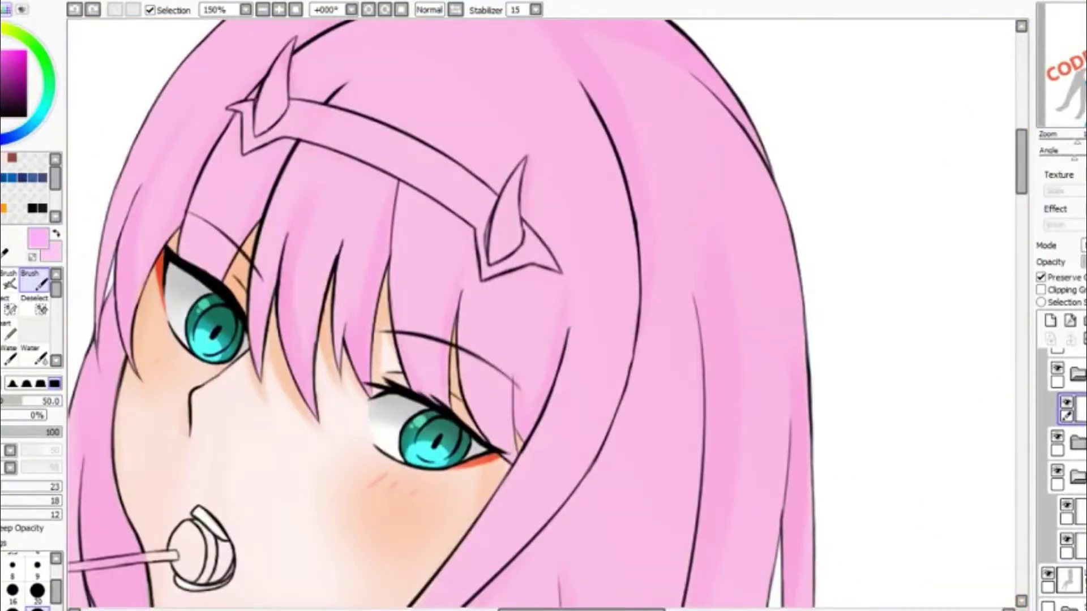
key(ctrl+minus)
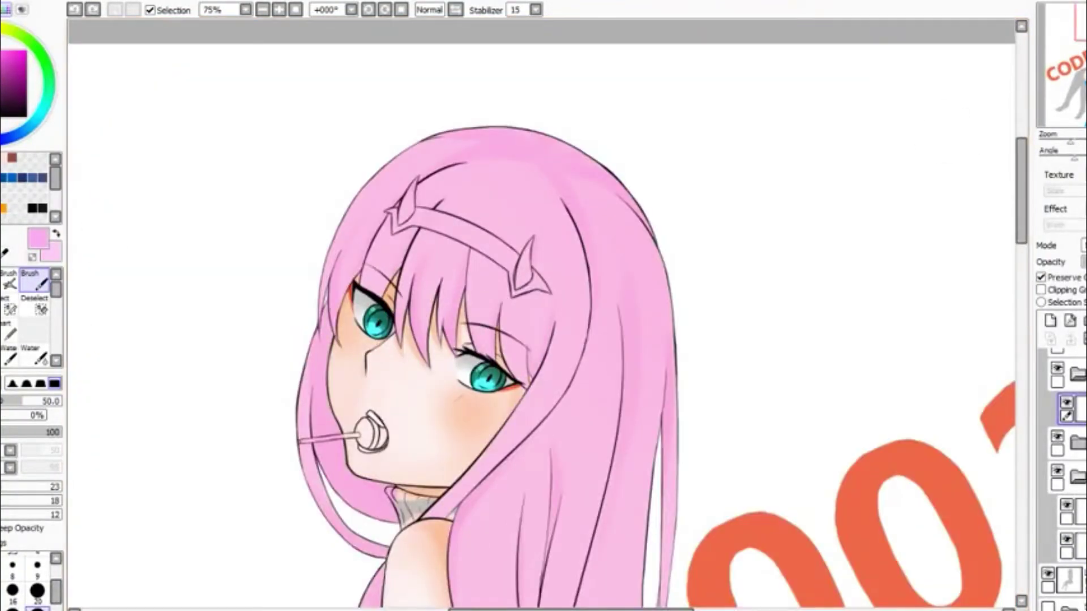
key(ctrl+plus)
key(ctrl+plus)
scroll(565, 255, up, 3)
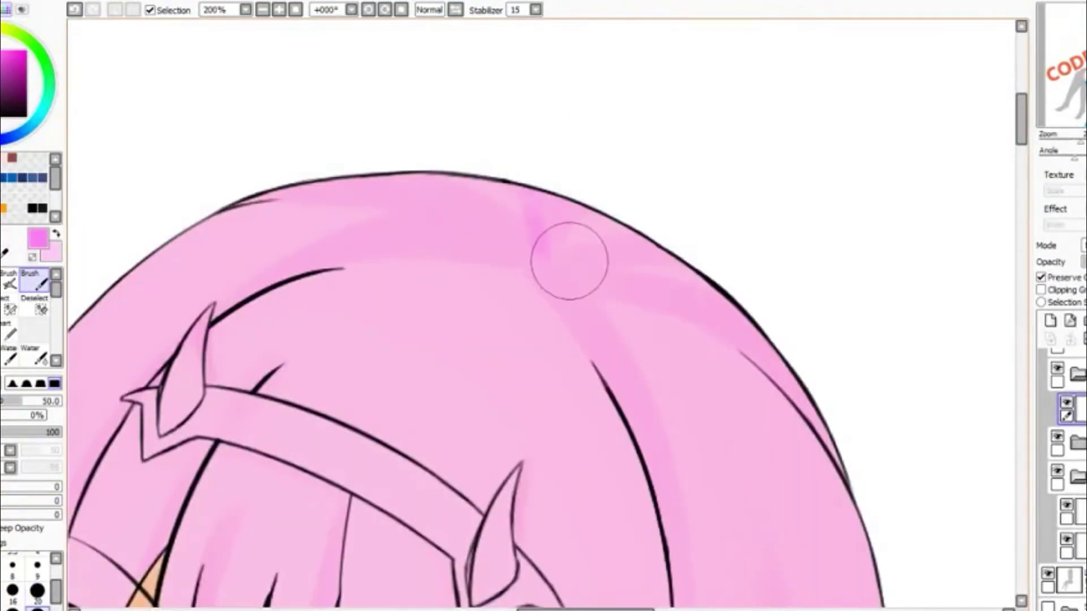
drag(453, 187, 561, 243)
drag(561, 255, 595, 357)
scroll(356, 175, down, 5)
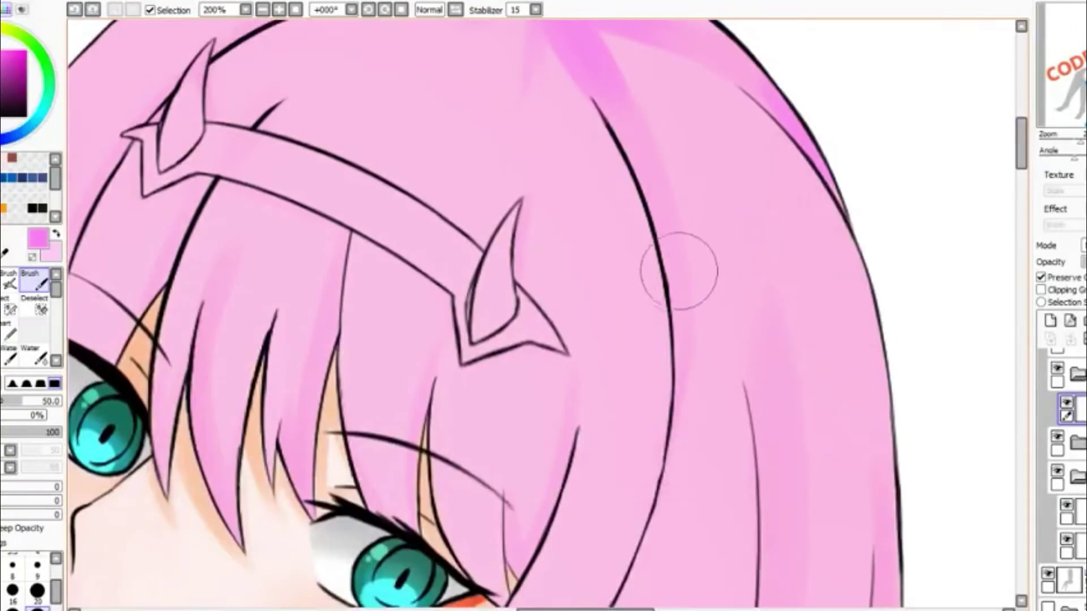
Paint magenta-pink shadows into the bang strands below the headband at brush size 20.
key(bracketleft)
key(bracketleft)
key(bracketleft)
key(bracketleft)
key(bracketleft)
key(ctrl+plus)
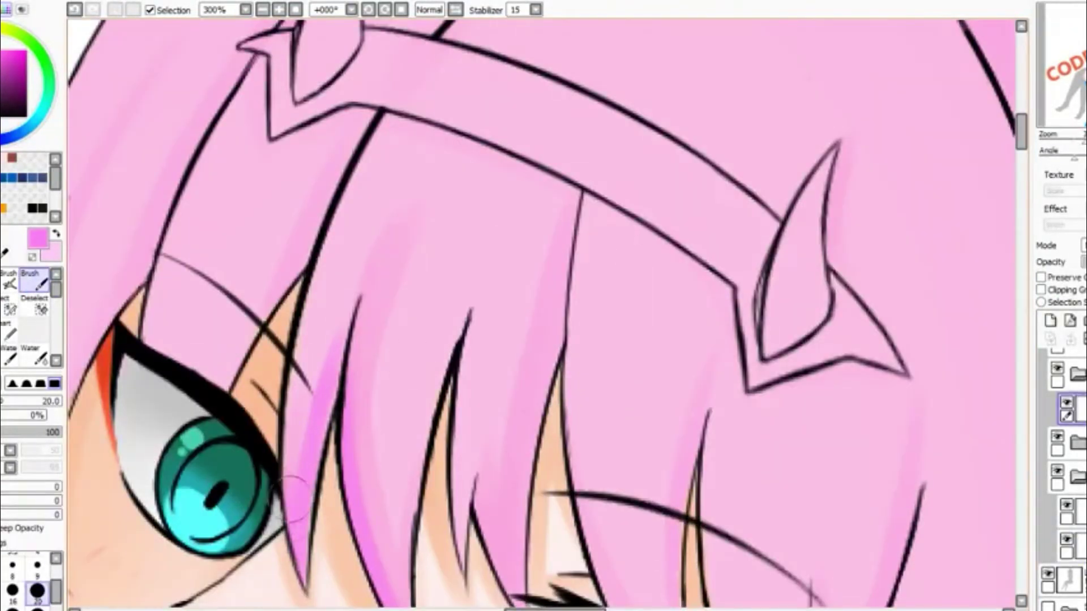
drag(578, 195, 560, 286)
Reselect the hair shading layer and extend the magenta-pink shadows along the strand lines around the bangs and crown.
key(n)
key(ctrl+shift+n)
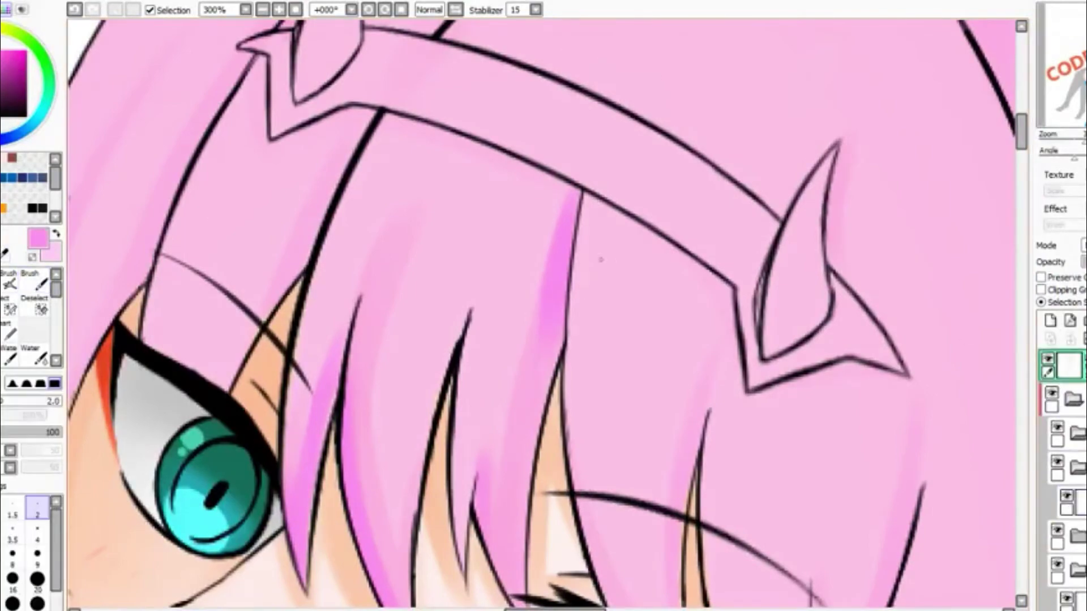
click(1070, 507)
key(b)
key(ctrl+minus)
key(ctrl+minus)
key(ctrl+minus)
key(ctrl+minus)
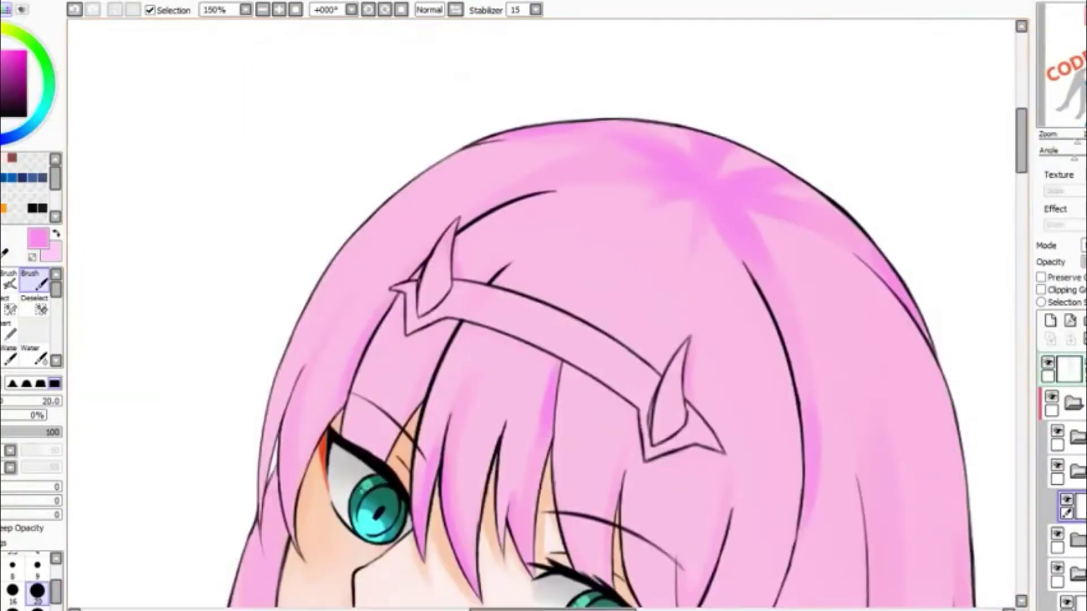
key(c)
key(e)
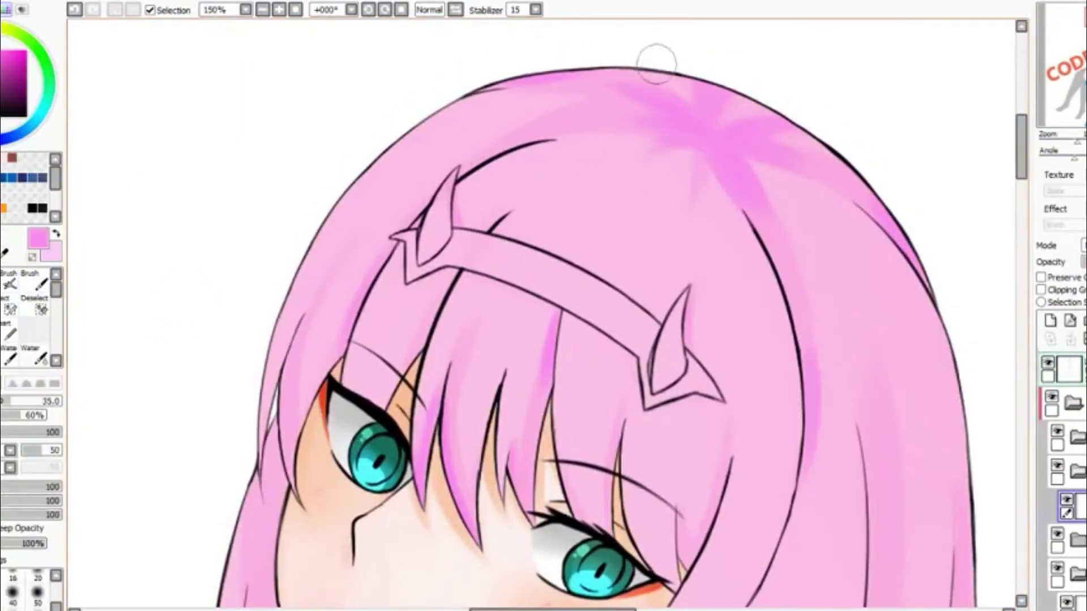
Deepen the magenta-pink shading on the inner lower locks behind the arm and beneath the overlapping hair tips at size 20.
key(ctrl+minus)
scroll(1011, 272, down, 5)
scroll(1011, 272, down, 4)
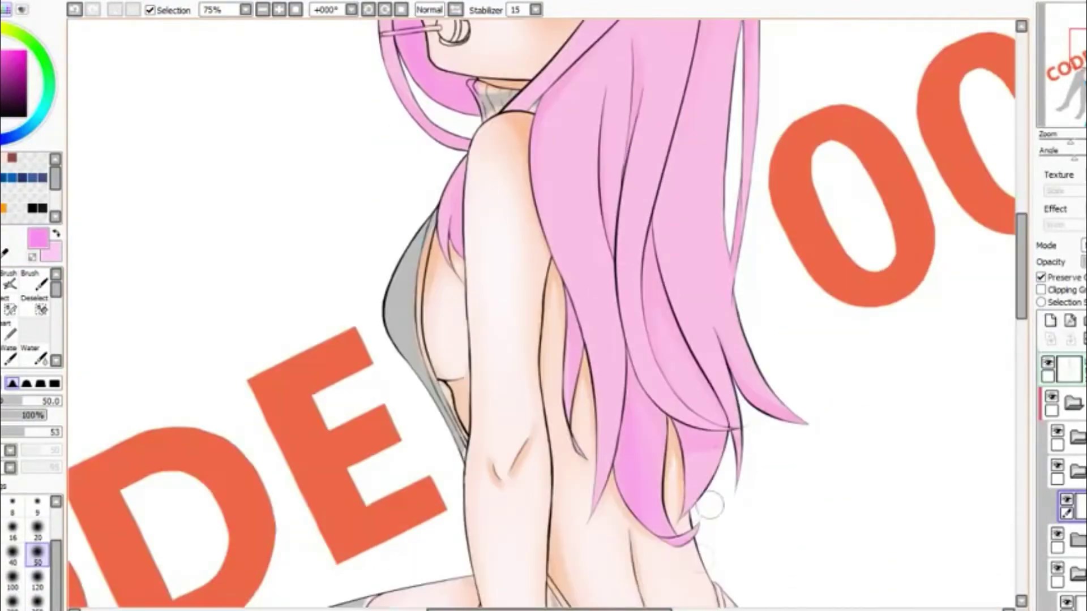
key(ctrl+plus)
key(ctrl+plus)
key(ctrl+plus)
key(b)
drag(616, 163, 637, 345)
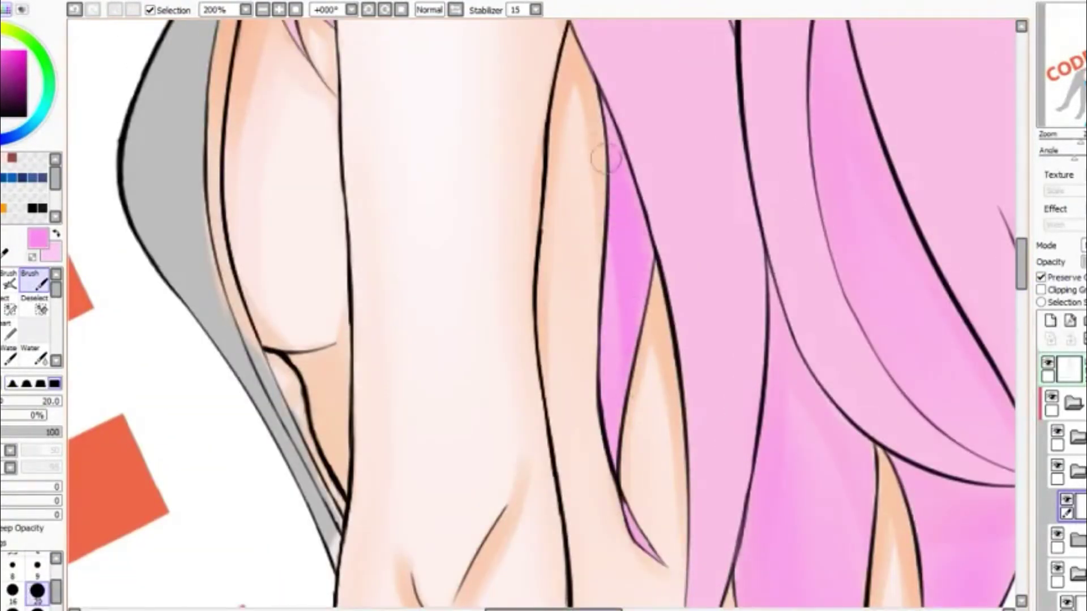
drag(782, 294, 849, 487)
click(1041, 277)
scroll(675, 400, down, 3)
drag(776, 227, 754, 389)
scroll(553, 296, down, 3)
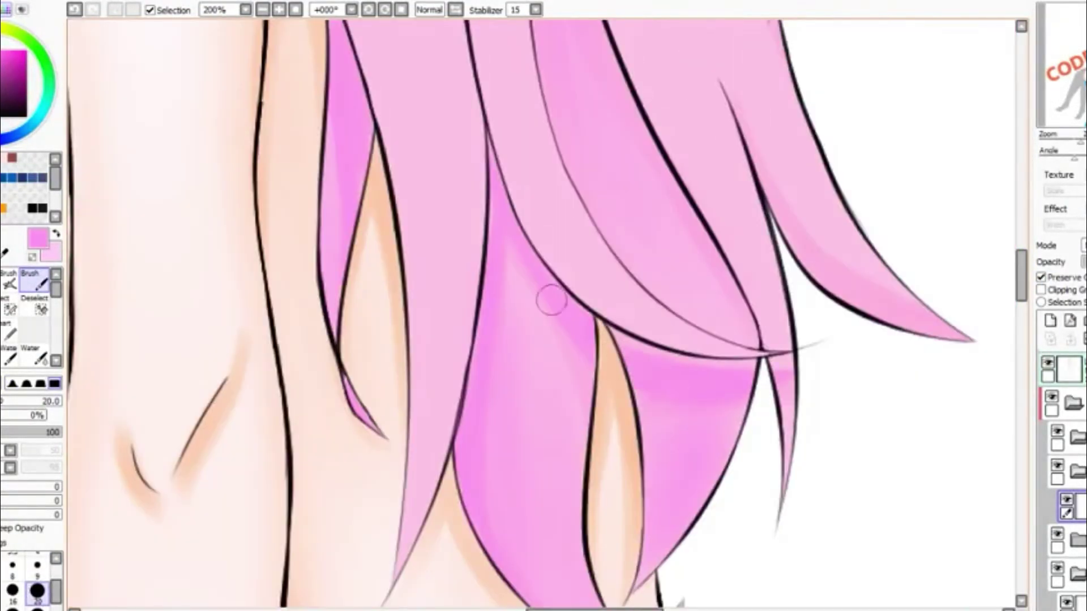
On a separate layer above the hair shading, paint a pale pink highlight down the outer hair beside the face-side horn at size 20.
key(ctrl+minus)
key(ctrl+minus)
key(ctrl+minus)
scroll(541, 314, up, 5)
scroll(506, 360, left, 2)
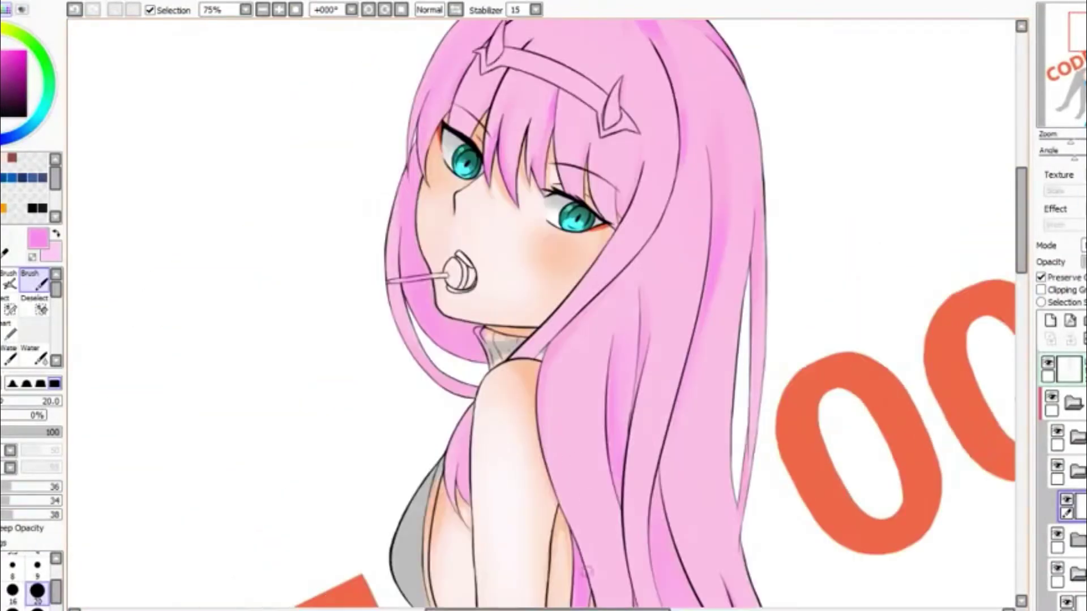
key(ctrl+plus)
key(ctrl+plus)
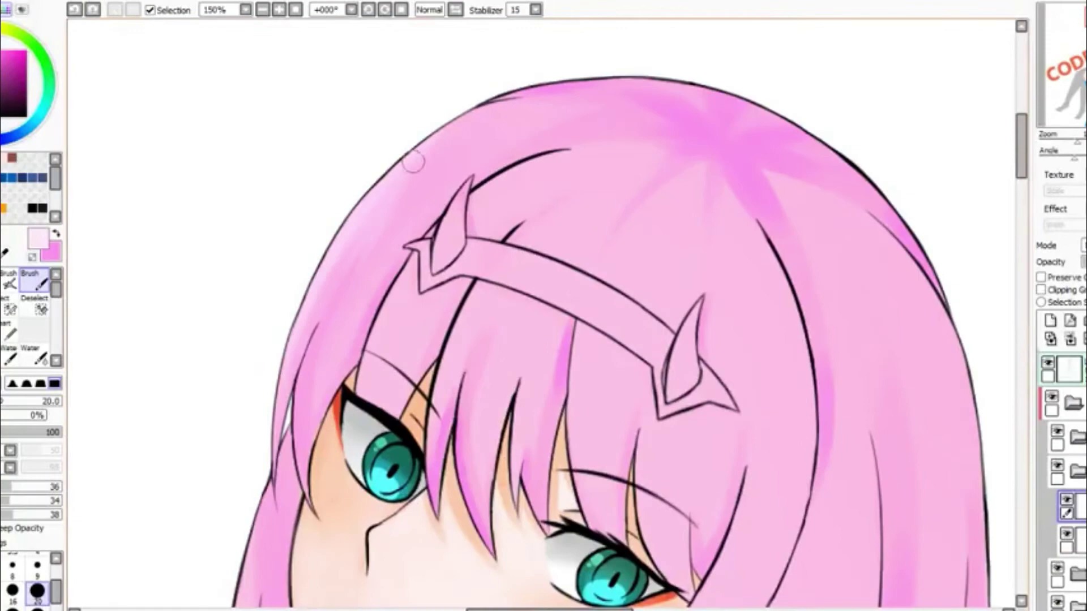
drag(381, 205, 355, 283)
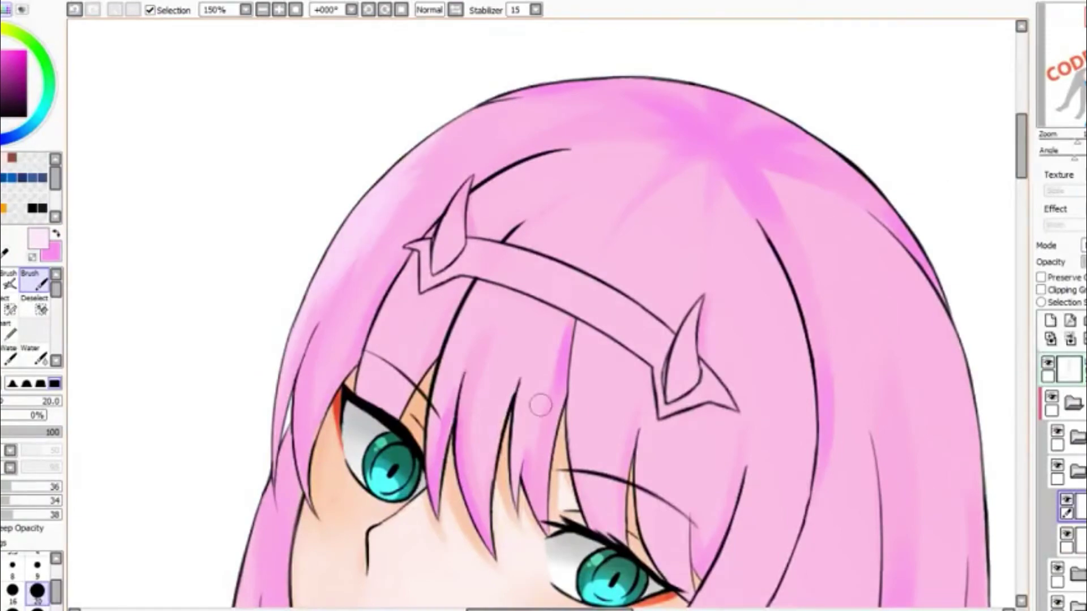
Undo the pale highlight on the long strand beside the headband.
key(ctrl+minus)
scroll(771, 376, down, 3)
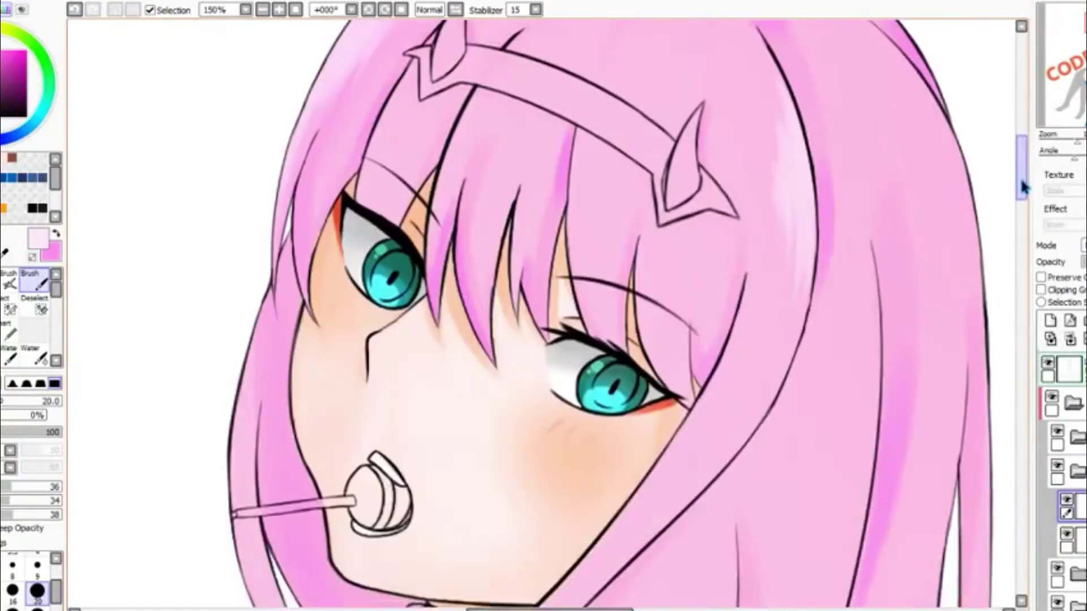
key(ctrl+z)
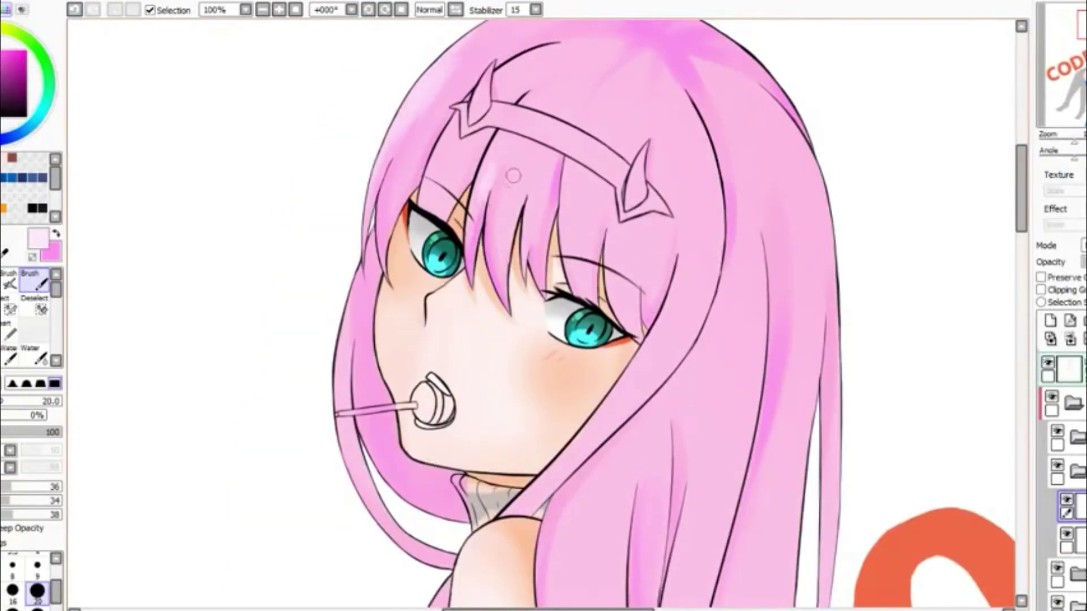
Paint thin pale pink highlights on the bangs, the long front lock and the strands behind the face.
key(ctrl+plus)
key(ctrl+plus)
drag(599, 384, 590, 405)
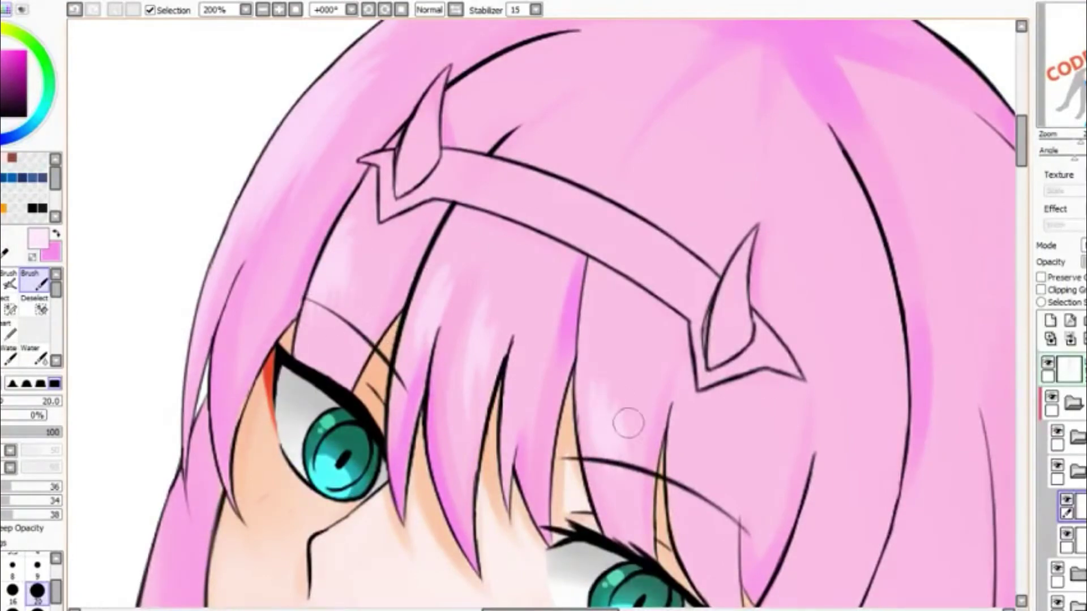
key(ctrl+minus)
scroll(777, 306, down, 5)
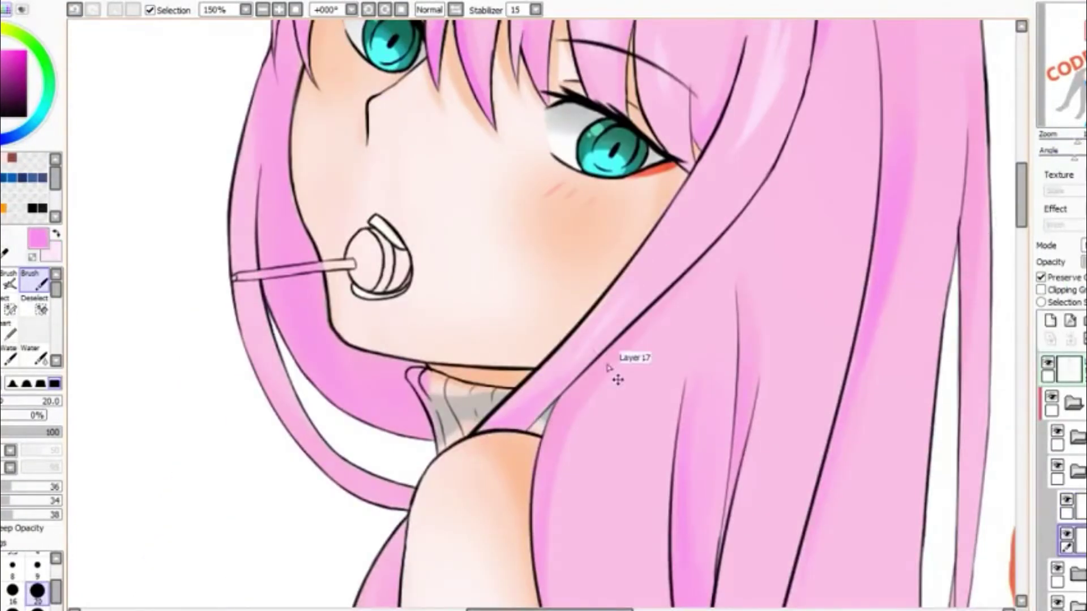
scroll(619, 376, up, 5)
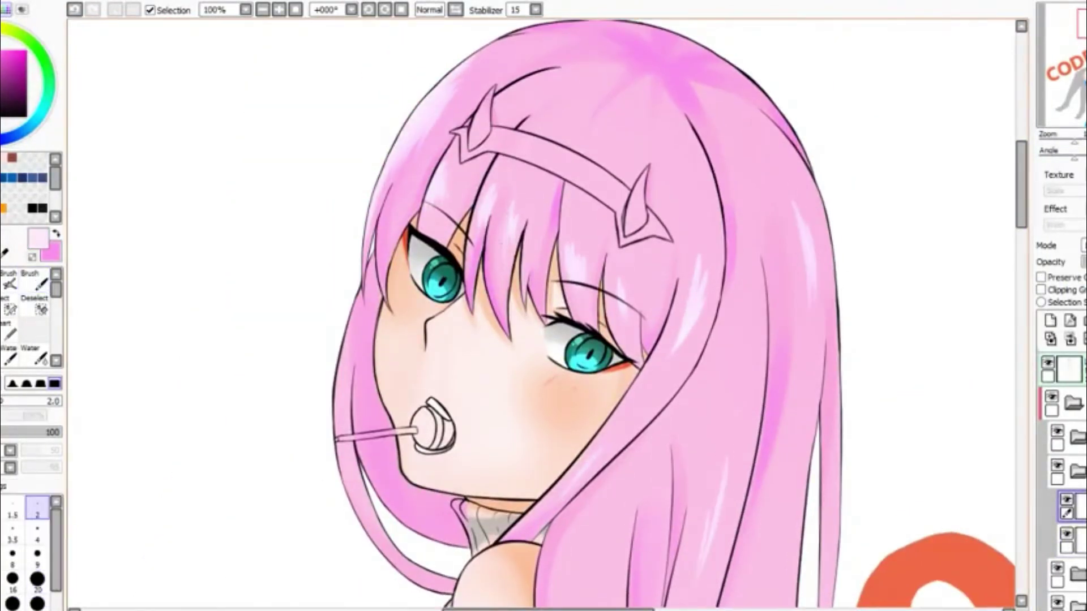
Shade the long back strands in pink, then highlight the thin outer locks in pale pink on a clipped highlight layer.
scroll(587, 238, down, 8)
key(b)
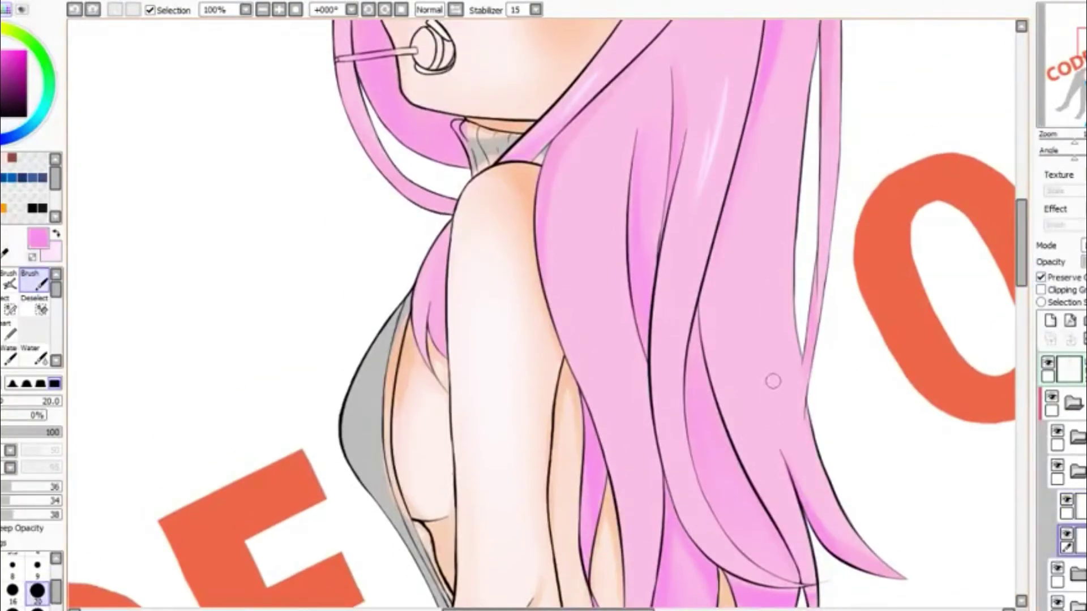
scroll(354, 272, up, 4)
key(x)
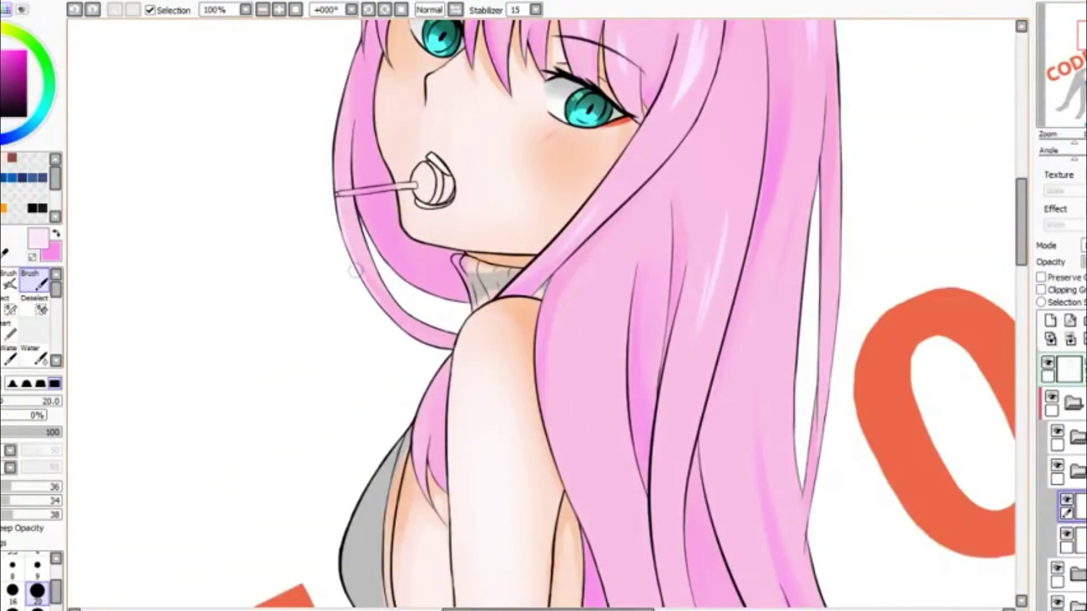
scroll(490, 371, down, 5)
scroll(1017, 255, up, 5)
scroll(1017, 255, up, 1)
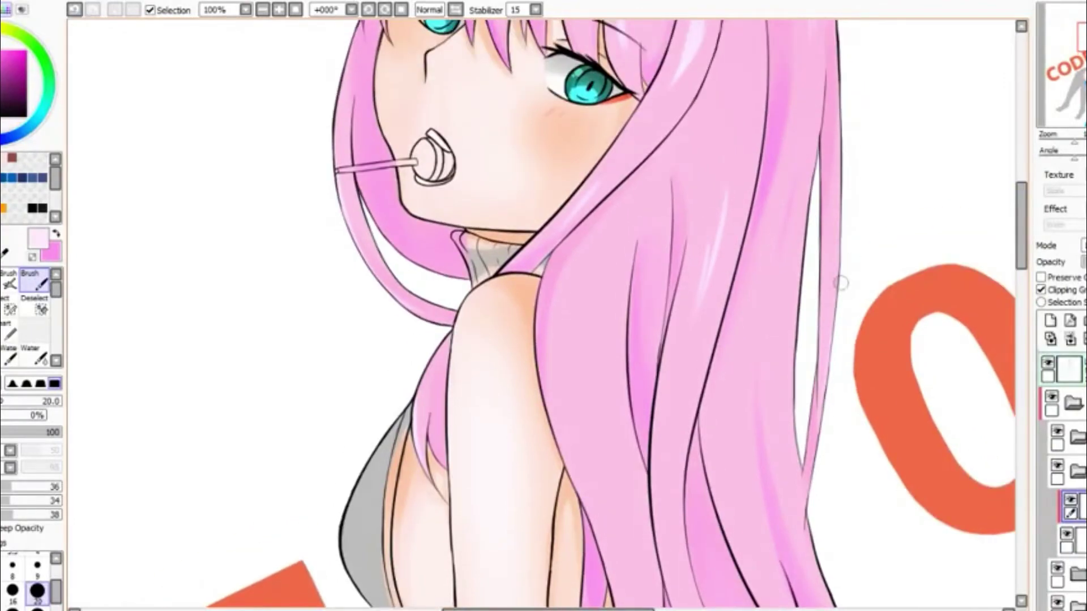
Return to the hair shading layer and paint broad deeper pink shadows on the hair behind the shoulder at size 50.
click(1070, 541)
scroll(956, 425, down, 5)
scroll(621, 421, up, 5)
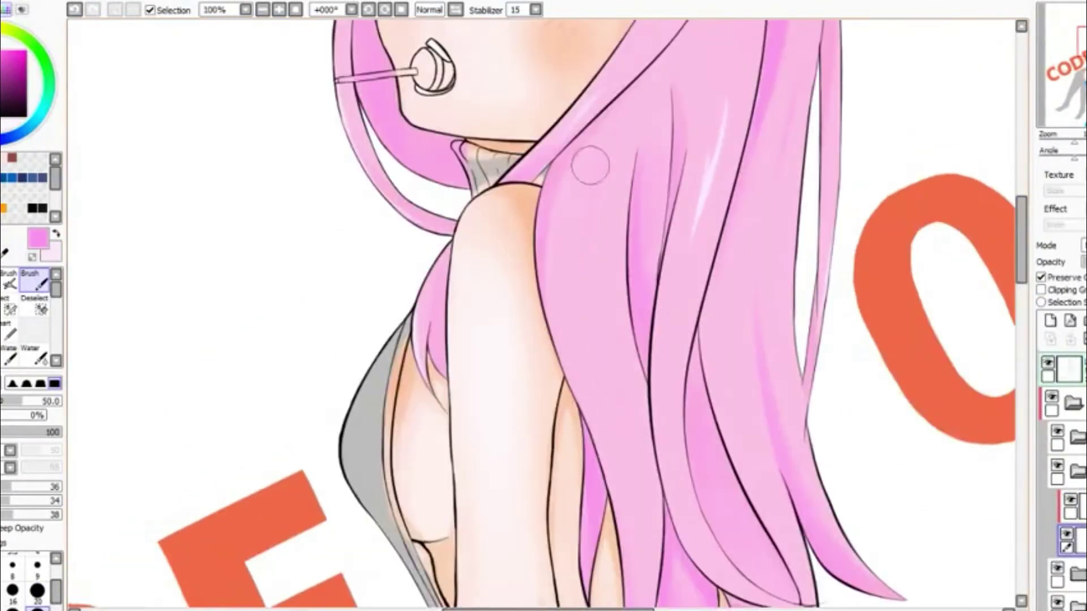
scroll(553, 93, down, 5)
scroll(543, 139, up, 2)
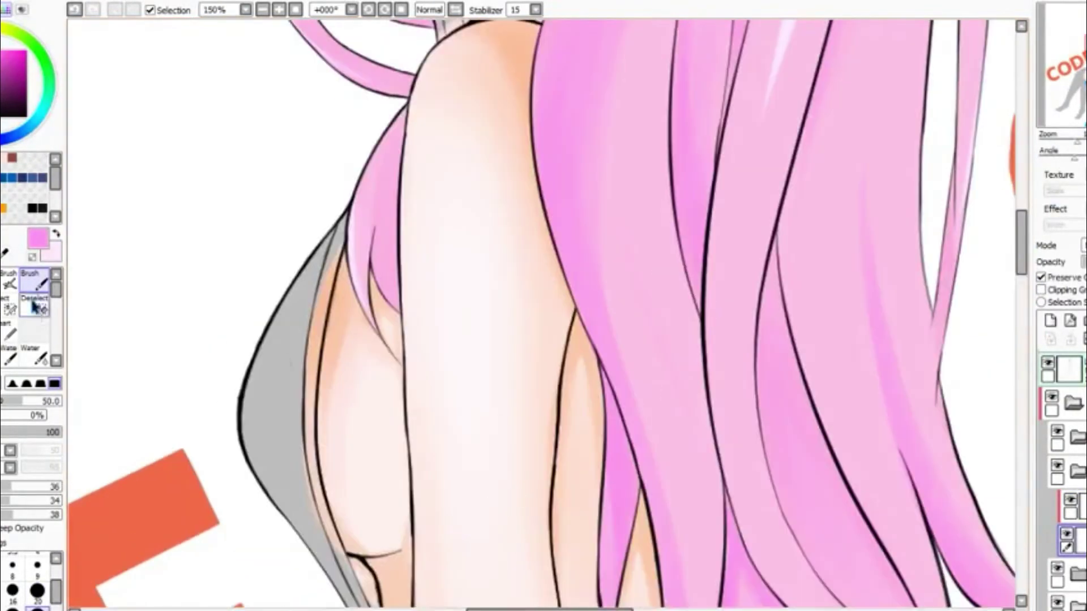
Refine the pink shading along the lower strands and flared hair tips at brush size 20.
key(bracketleft)
key(bracketleft)
key(bracketleft)
key(bracketleft)
key(bracketleft)
scroll(704, 307, up, 5)
scroll(708, 103, down, 5)
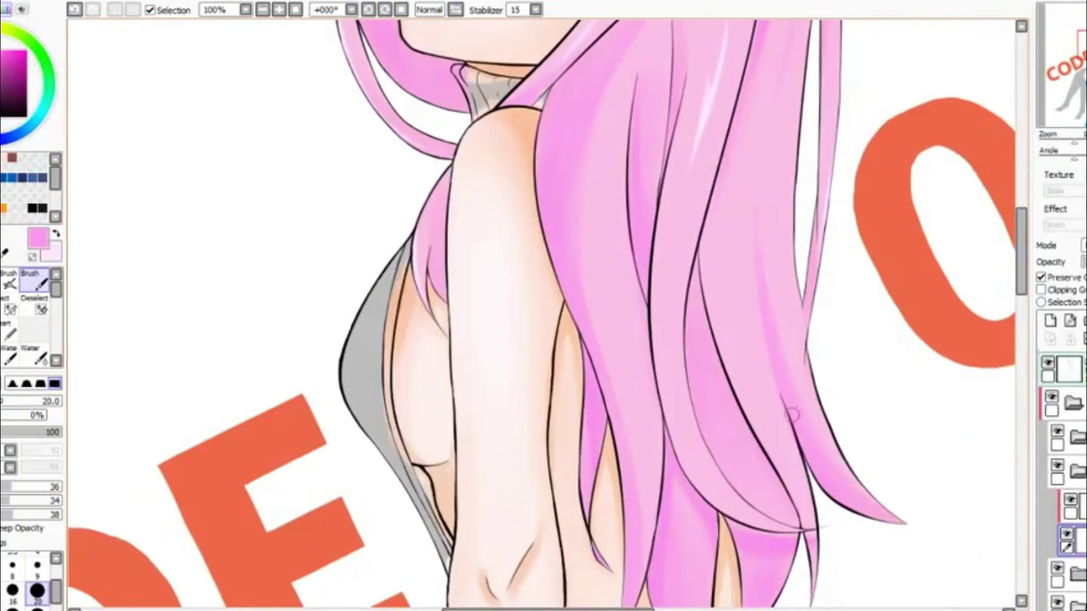
scroll(707, 103, down, 1)
Build up soft pink shading beneath the crown, around the headband and down the long strands at size 50.
scroll(708, 102, up, 3)
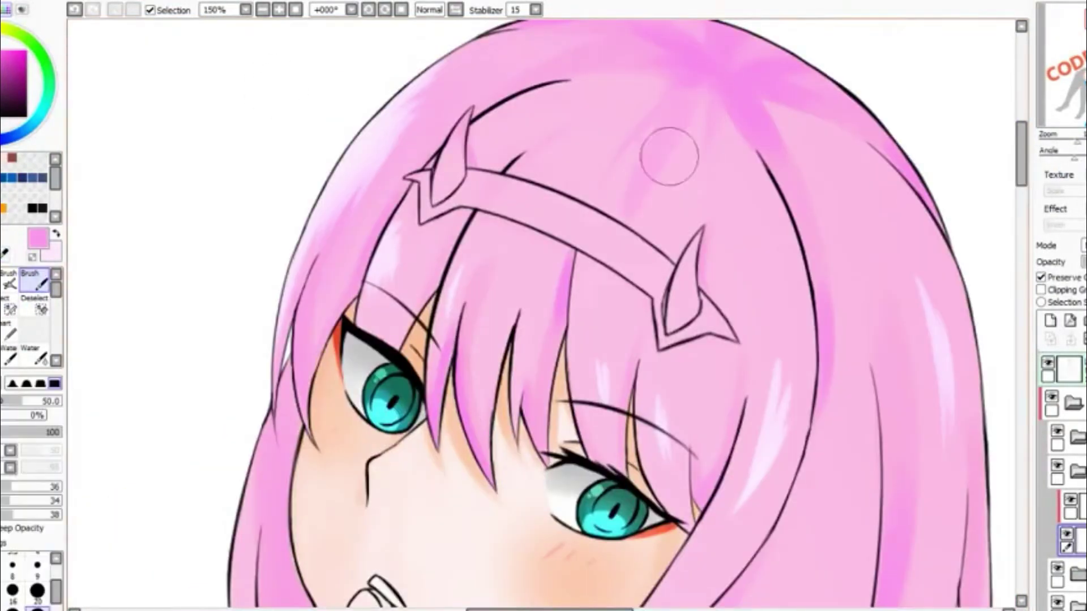
scroll(798, 225, up, 1)
scroll(878, 304, down, 3)
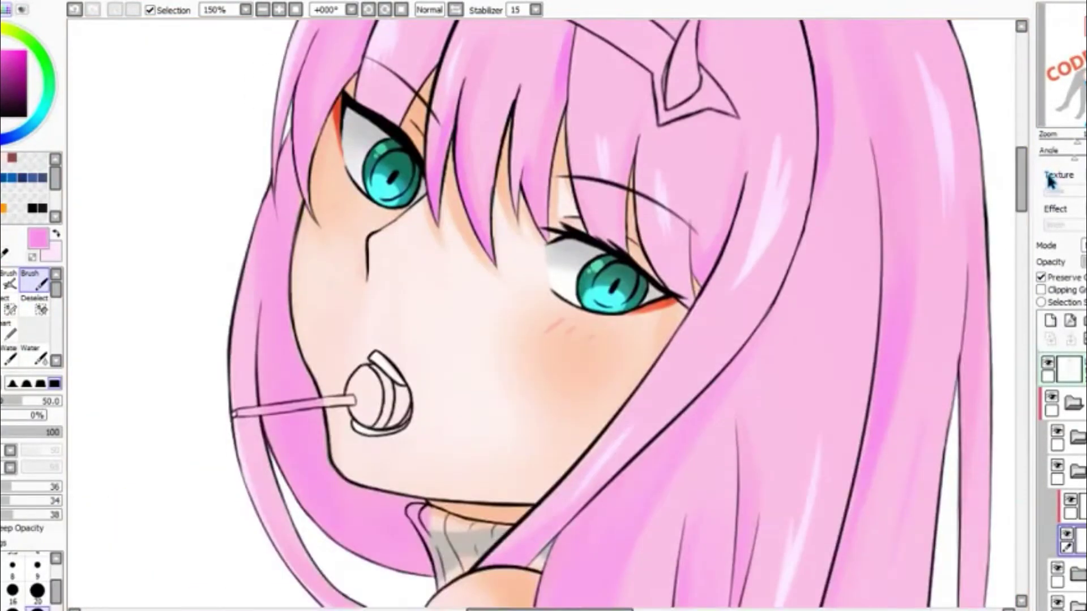
scroll(745, 262, down, 2)
scroll(1022, 246, down, 3)
scroll(1022, 247, down, 3)
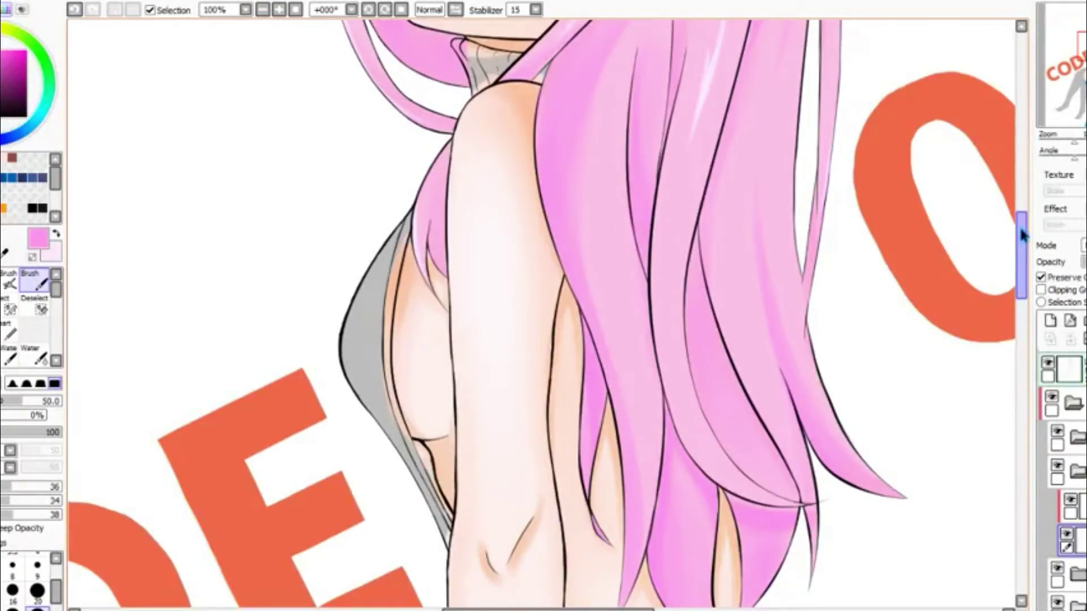
scroll(1022, 235, down, 1)
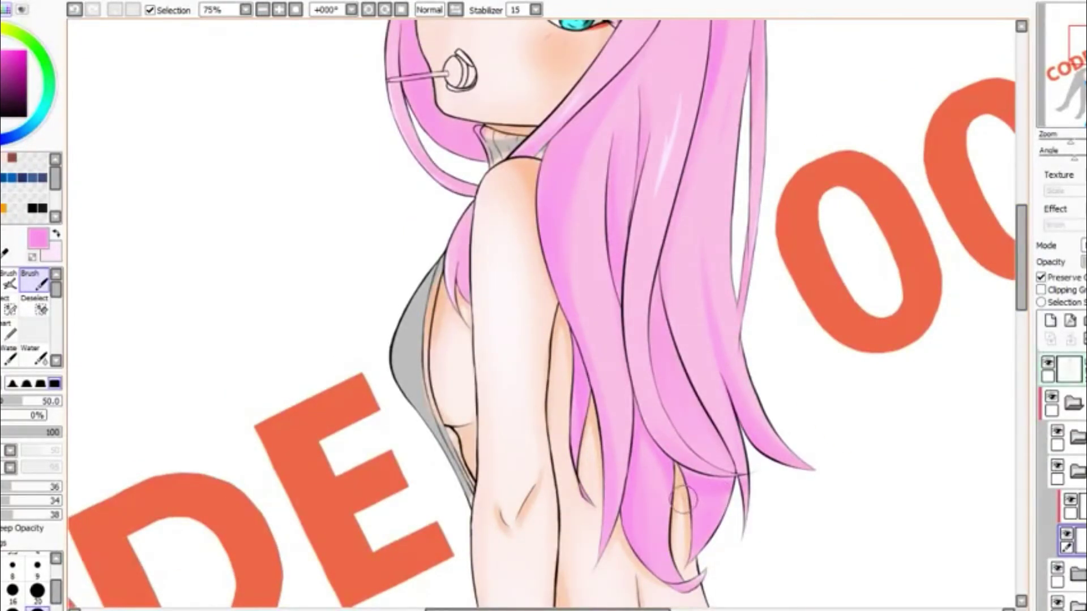
scroll(682, 500, up, 5)
scroll(707, 243, down, 5)
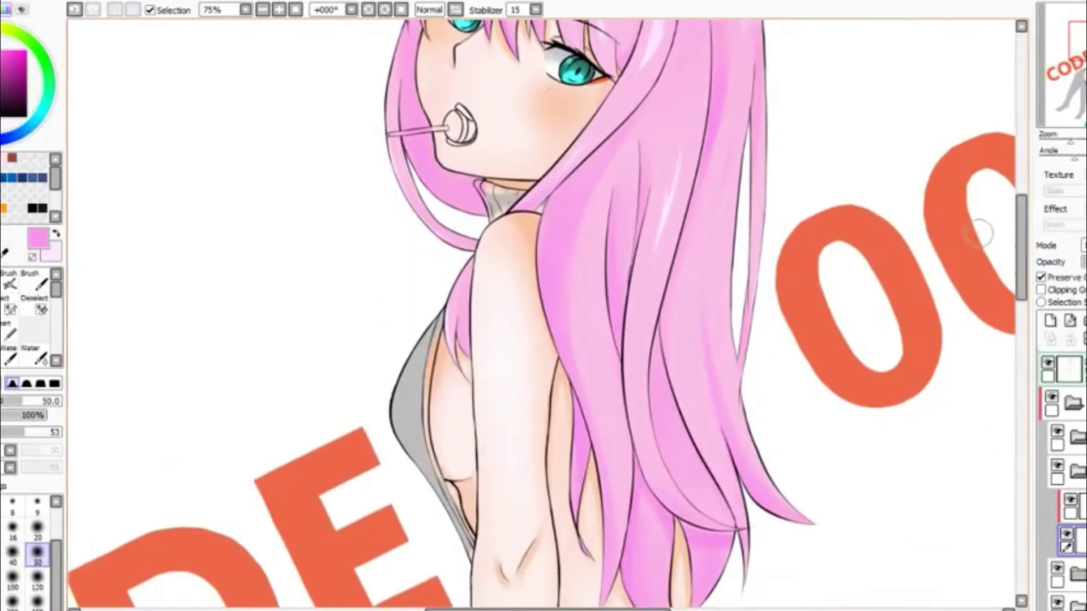
scroll(707, 244, down, 1)
scroll(1003, 253, up, 2)
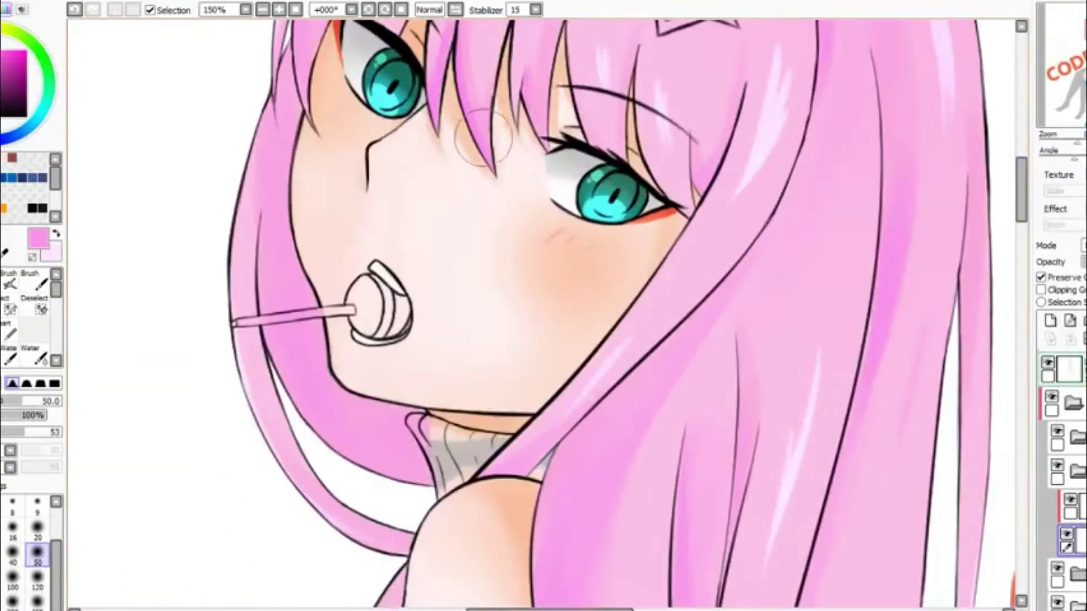
scroll(1003, 252, down, 1)
scroll(1003, 253, down, 5)
Select the clothing layer and paint the neck collar in pale beige-pink over the grey base.
scroll(1003, 252, up, 3)
key(b)
scroll(550, 147, up, 3)
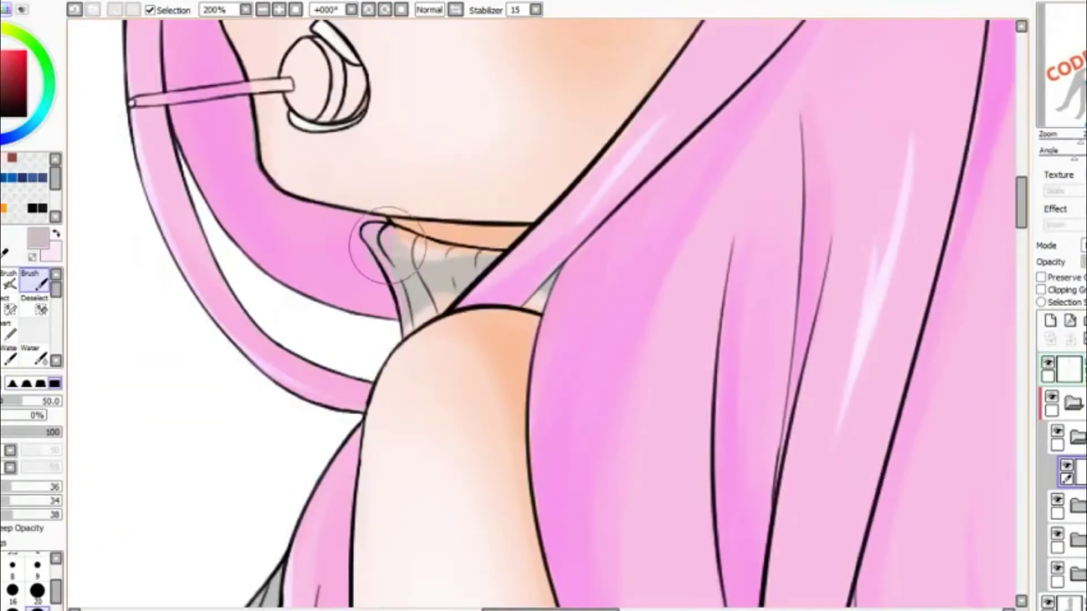
drag(504, 203, 493, 178)
key(n)
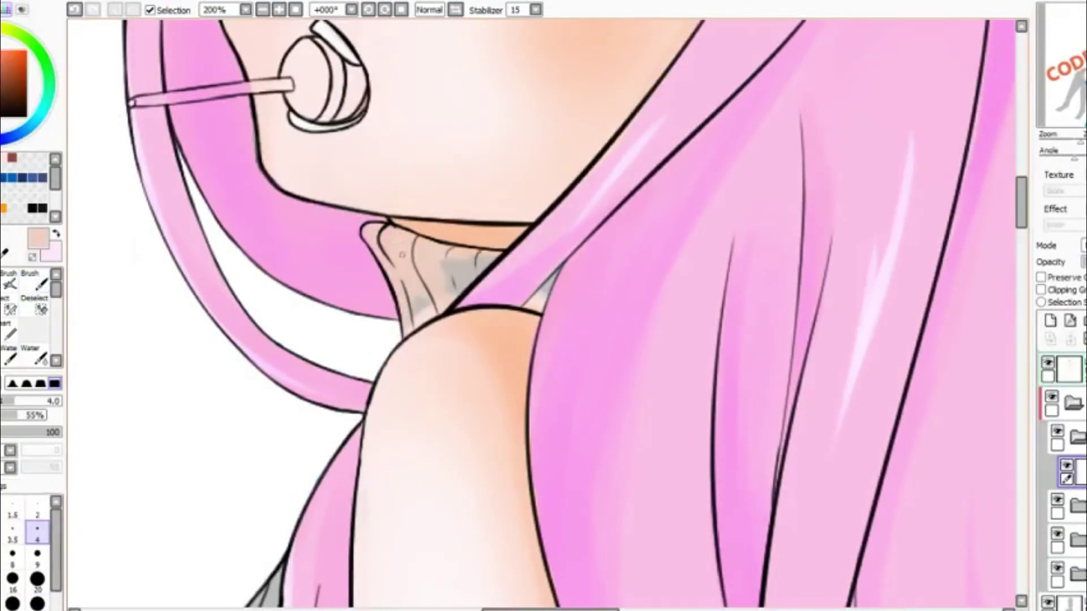
Finish the collar edges and the small gap between hair lock and shoulder in beige-pink at size 4, then sample the hair pink.
scroll(109, 330, up, 2)
drag(273, 334, 319, 306)
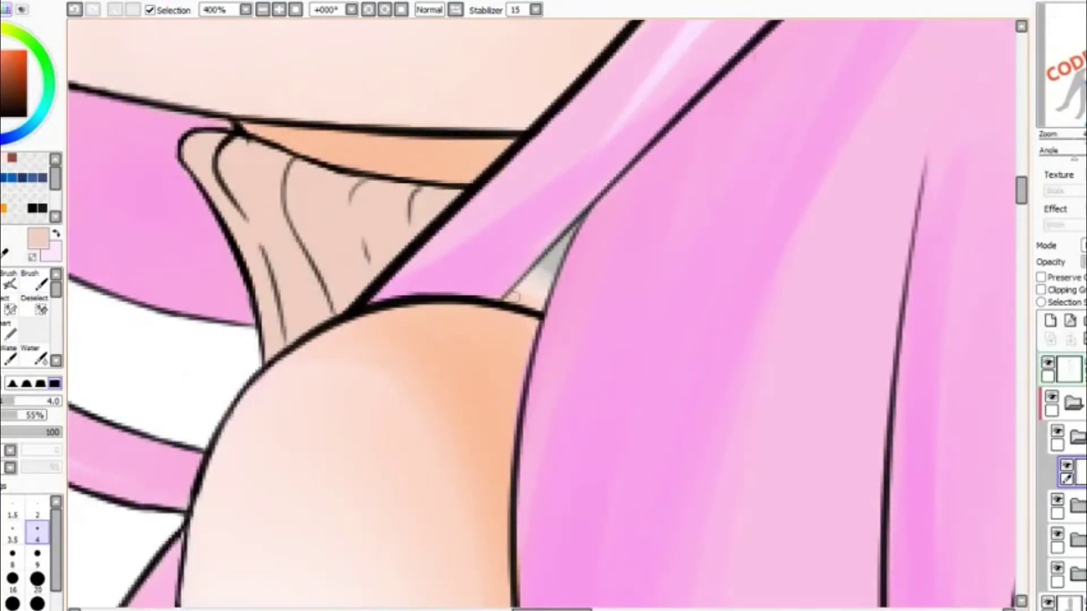
drag(513, 297, 566, 227)
alt+click(564, 209)
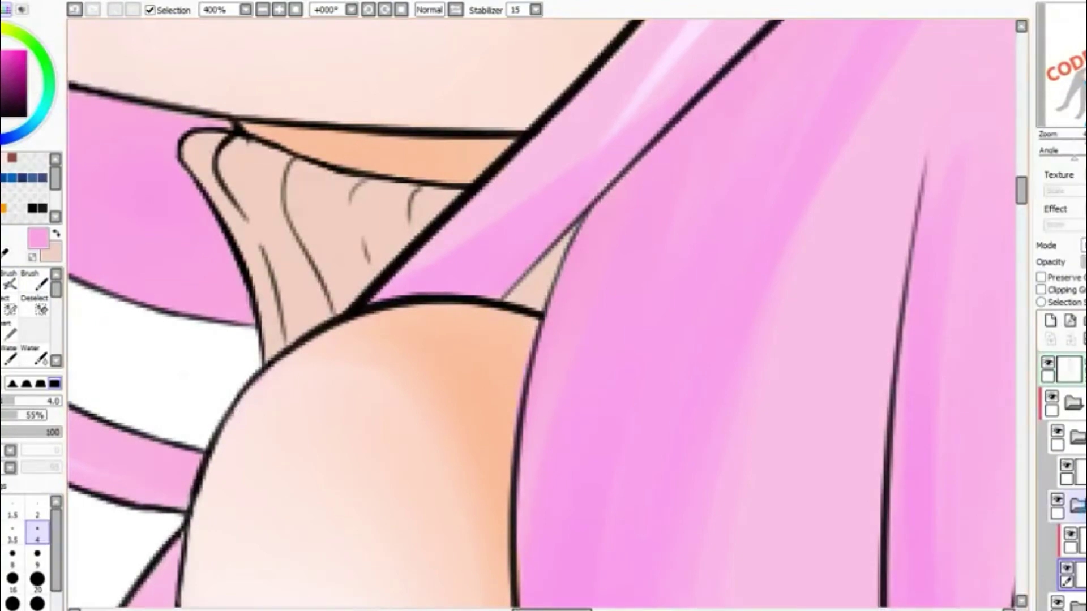
Fill the garment's chest side panel and its edge band with beige-pink on the clothing layer at size 20.
scroll(830, 201, down, 2)
click(38, 579)
key(x)
scroll(829, 202, up, 2)
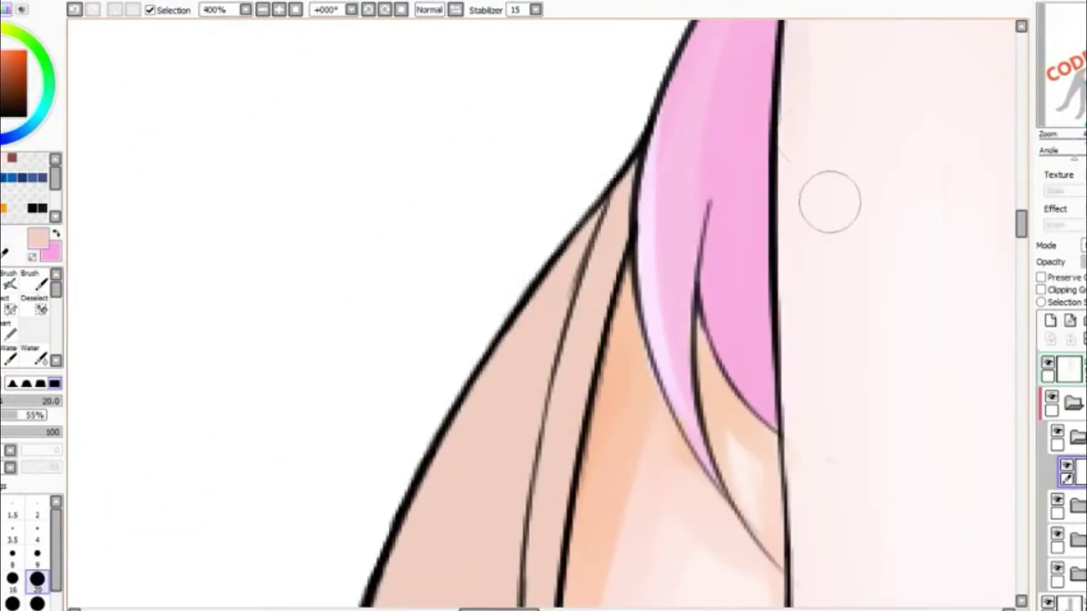
Paint beige-pink over the garment where the thigh meets the arm, filling the small hem corner at size 9.
mouse_move(829, 202)
mouse_down()
mouse_move(606, 456)
mouse_move(397, 425)
mouse_move(243, 381)
mouse_move(606, 314)
mouse_up()
key(bracketleft)
key(bracketleft)
key(bracketleft)
key(bracketleft)
key(bracketleft)
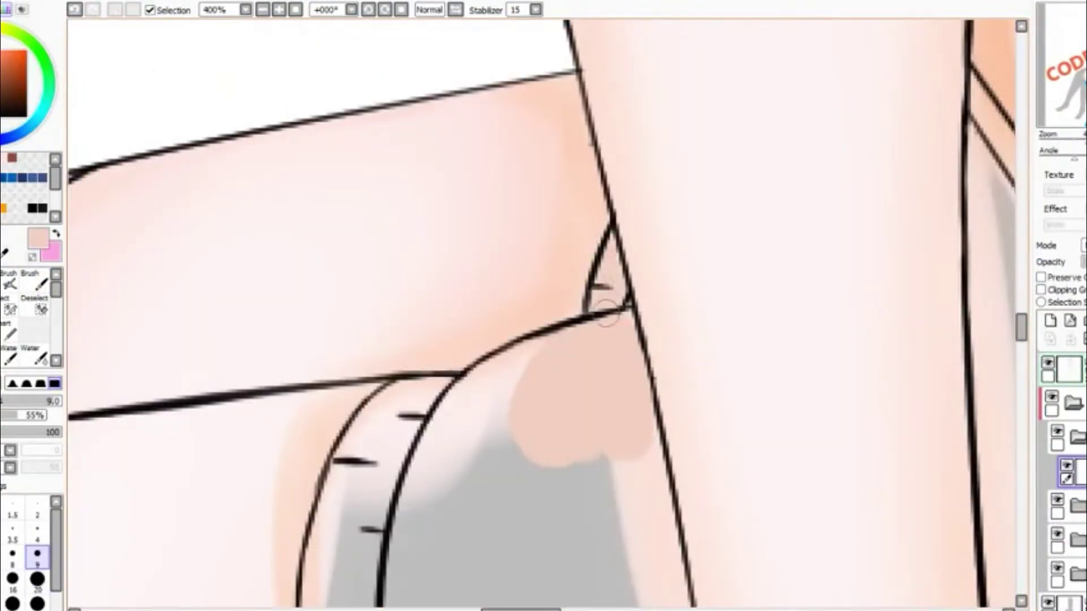
Cover the upper part of the grey garment panel between thigh and arm with beige-pink at size 50.
key(bracketright)
key(bracketright)
key(bracketright)
key(bracketright)
key(bracketright)
key(bracketright)
key(bracketright)
key(bracketright)
key(bracketright)
key(bracketright)
mouse_move(543, 430)
mouse_down()
mouse_move(498, 474)
mouse_move(578, 558)
mouse_up()
scroll(577, 558, down, 5)
scroll(577, 558, up, 2)
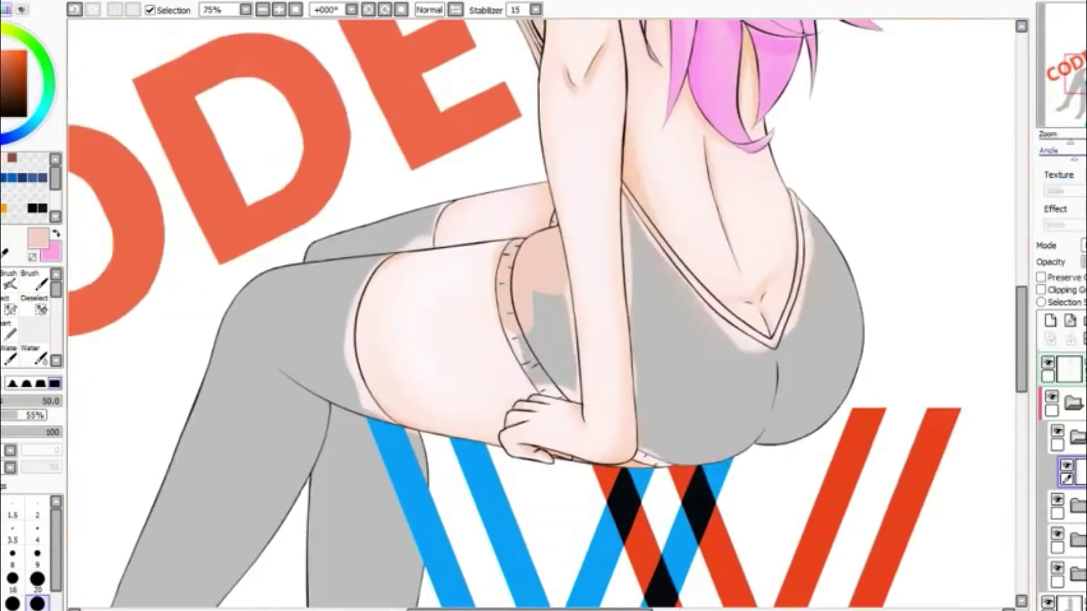
Fill the garment's hem band along the thigh and the rest of the panel beside the arm with beige-pink, varying the brush size.
scroll(498, 303, up, 3)
key(bracketleft)
key(bracketleft)
key(bracketleft)
key(bracketleft)
key(bracketleft)
key(bracketleft)
key(bracketleft)
key(bracketleft)
key(bracketleft)
key(bracketleft)
drag(525, 494, 629, 529)
key(bracketright)
key(bracketright)
key(bracketright)
key(bracketright)
key(bracketright)
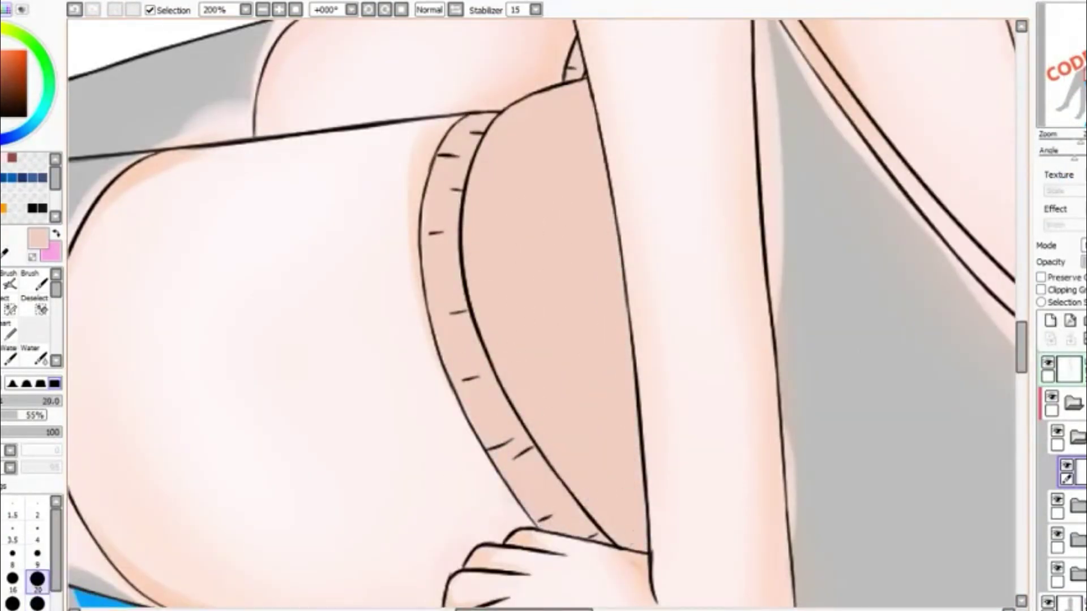
Fill the garment's V-shaped back edge band and most of the panel over the far hip with beige-pink at size 20.
drag(906, 142, 475, 340)
drag(816, 312, 845, 431)
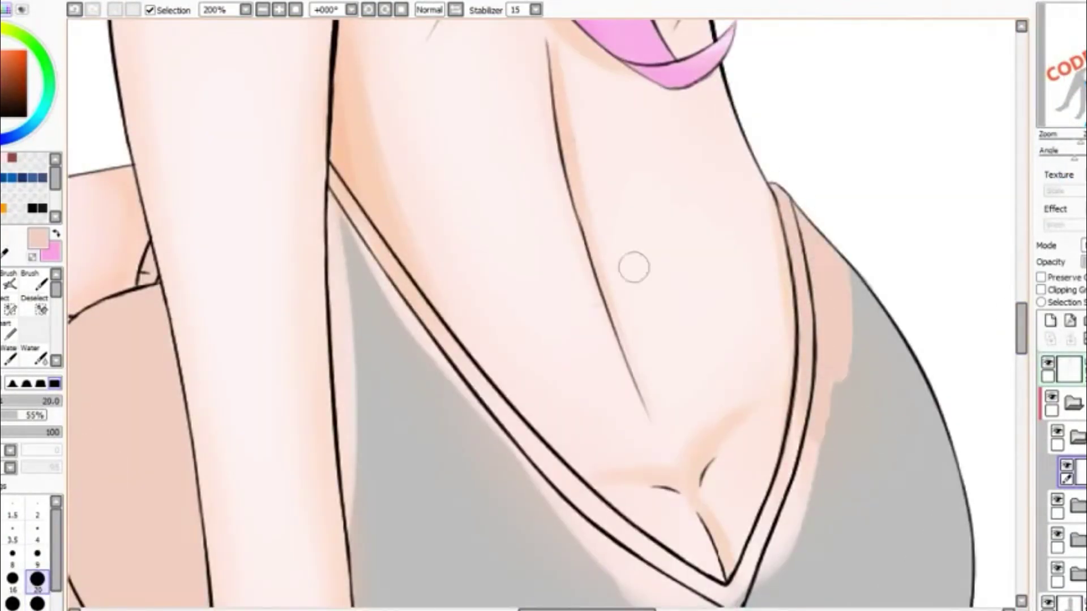
scroll(818, 469, down, 5)
drag(804, 141, 821, 407)
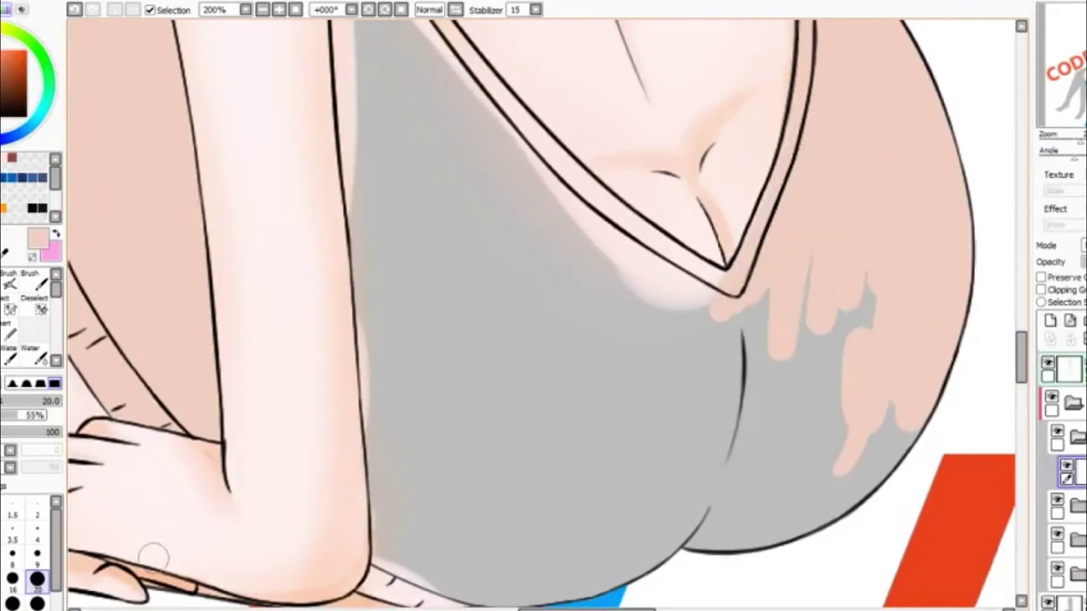
Cover the remaining grey of the garment's large seat panel between the arm and the far hip with beige-pink at size 50.
key(bracketright)
key(bracketright)
key(bracketright)
key(bracketright)
key(bracketright)
mouse_move(883, 294)
mouse_down()
mouse_move(849, 498)
mouse_move(480, 291)
mouse_move(606, 436)
mouse_up()
scroll(606, 436, down, 5)
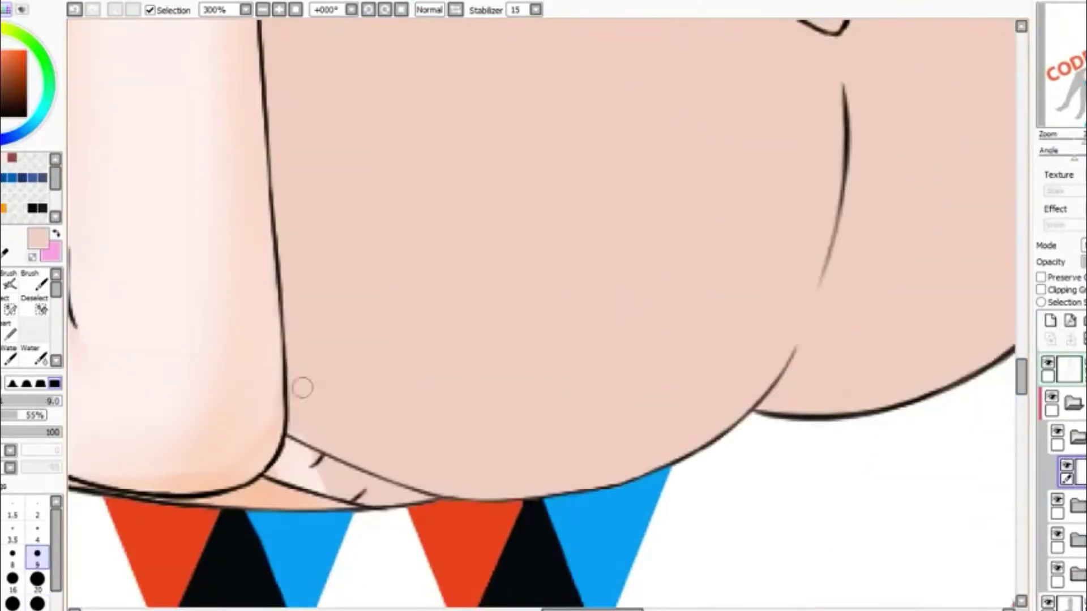
Paint the small hem band below the elbow at size 9, and extend beige-pink up along the V-shaped back edge at size 20.
scroll(303, 388, up, 5)
key(bracketleft)
key(bracketleft)
key(bracketleft)
key(bracketleft)
key(bracketleft)
mouse_move(270, 468)
mouse_down()
mouse_move(270, 311)
mouse_move(462, 344)
mouse_move(427, 359)
mouse_up()
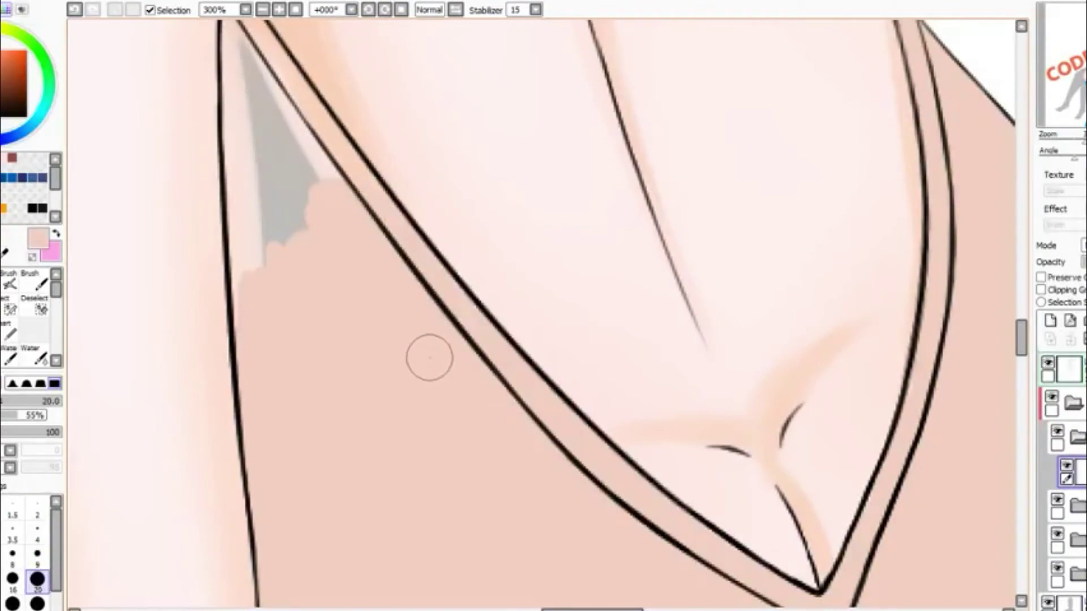
Fill the last grey wedge between the arm and the V-shaped back edge with beige-pink, reducing the brush to size 4.
scroll(427, 359, up, 3)
drag(262, 429, 235, 363)
key(bracketleft)
key(bracketleft)
key(bracketleft)
key(bracketleft)
key(bracketleft)
key(bracketleft)
key(bracketleft)
key(bracketleft)
key(bracketleft)
key(bracketleft)
scroll(236, 363, down, 6)
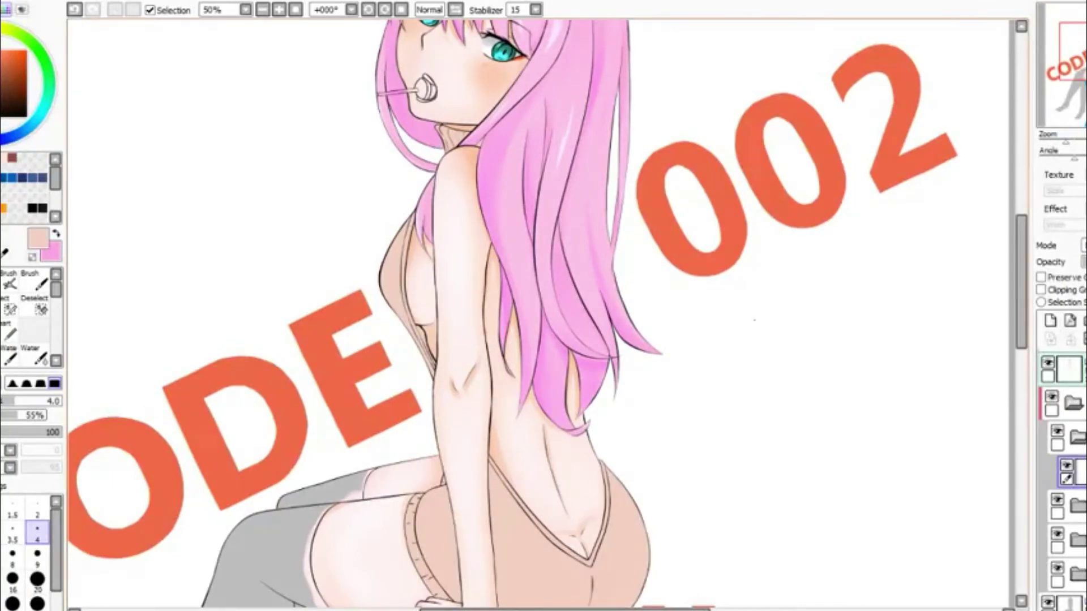
Set the colour to dark grey and fill most of both stockings with large brushes up to size 120.
scroll(543, 315, down, 5)
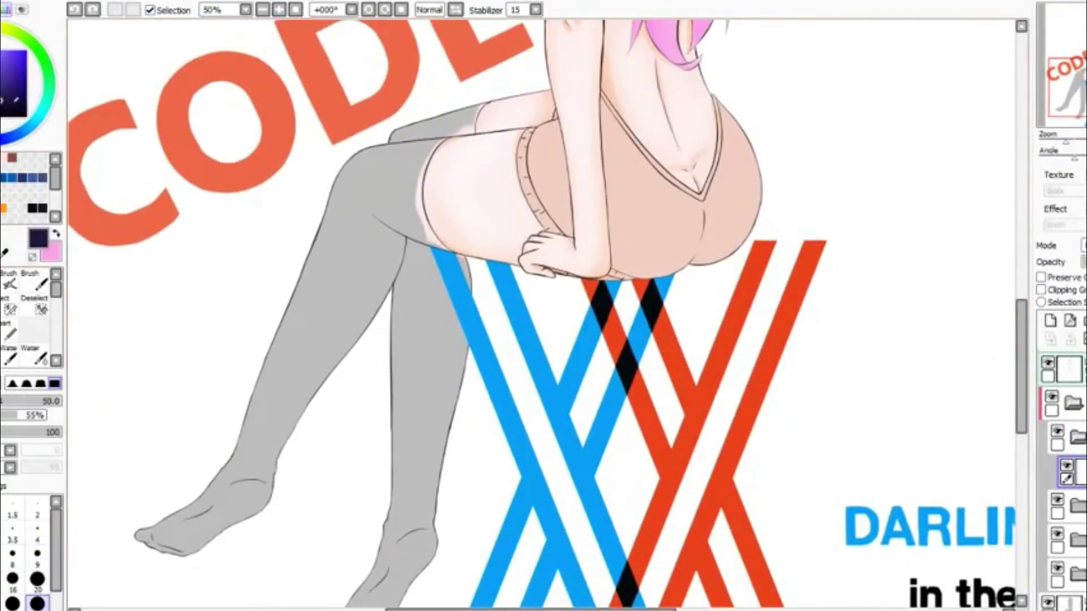
click(17, 97)
mouse_move(227, 482)
mouse_down()
mouse_move(182, 554)
mouse_move(436, 311)
mouse_move(425, 567)
mouse_up()
scroll(368, 538, up, 2)
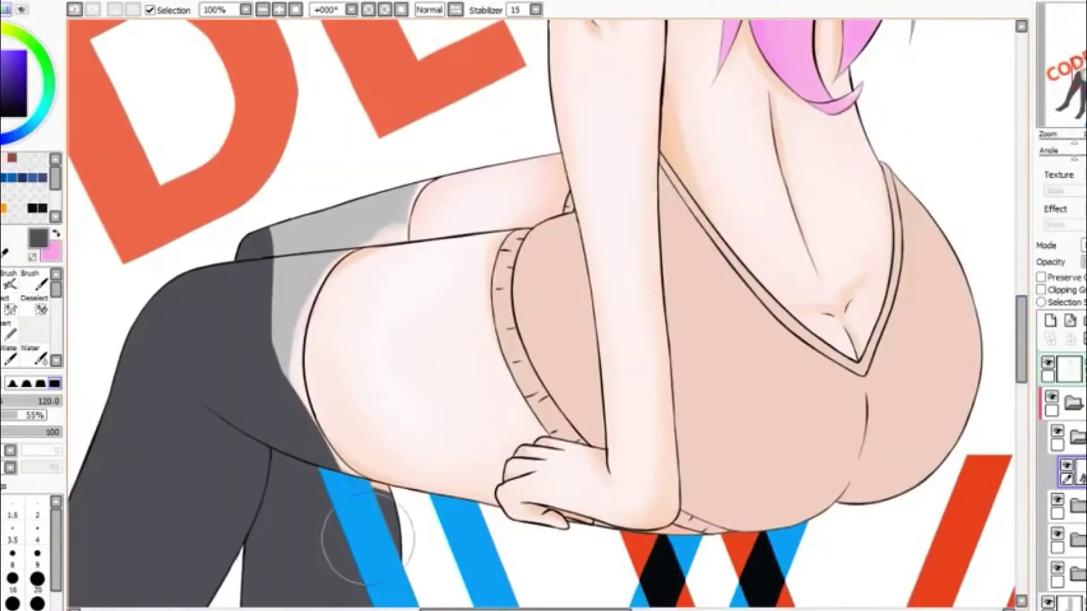
Paint dark grey along the near stocking's curved cuff beside the thigh at size 9.
scroll(405, 511, up, 2)
scroll(322, 310, up, 4)
drag(323, 311, 386, 306)
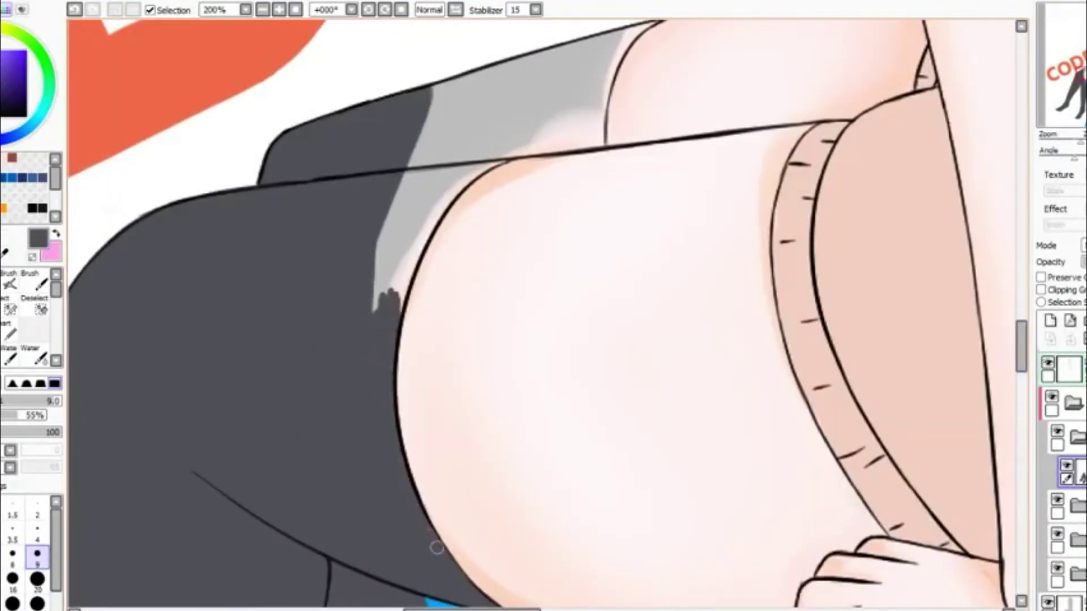
Fill the rest of the near stocking's cuff and start covering the far stocking's light grey area with dark grey at size 20.
key(bracketright)
key(bracketright)
key(bracketright)
key(bracketright)
key(bracketright)
scroll(552, 309, up, 2)
drag(552, 308, 634, 266)
scroll(638, 440, up, 2)
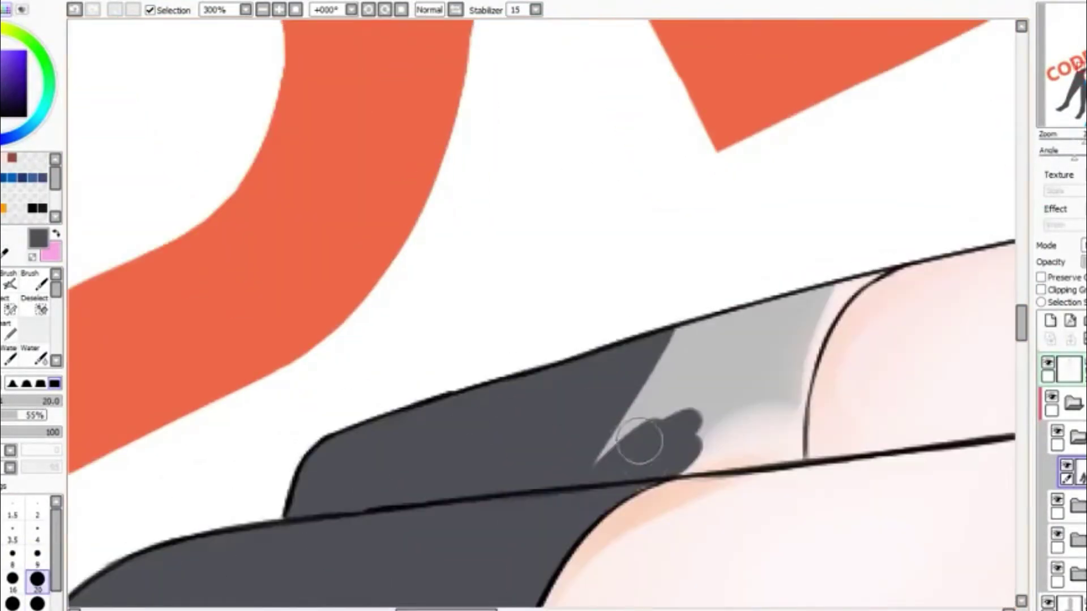
Finish the far stocking with dark grey up to its cuff line on the thigh, using a smaller brush.
key(bracketleft)
key(bracketleft)
key(bracketleft)
key(bracketleft)
key(bracketleft)
mouse_move(781, 340)
mouse_down()
mouse_move(770, 448)
mouse_move(813, 340)
mouse_move(807, 447)
mouse_up()
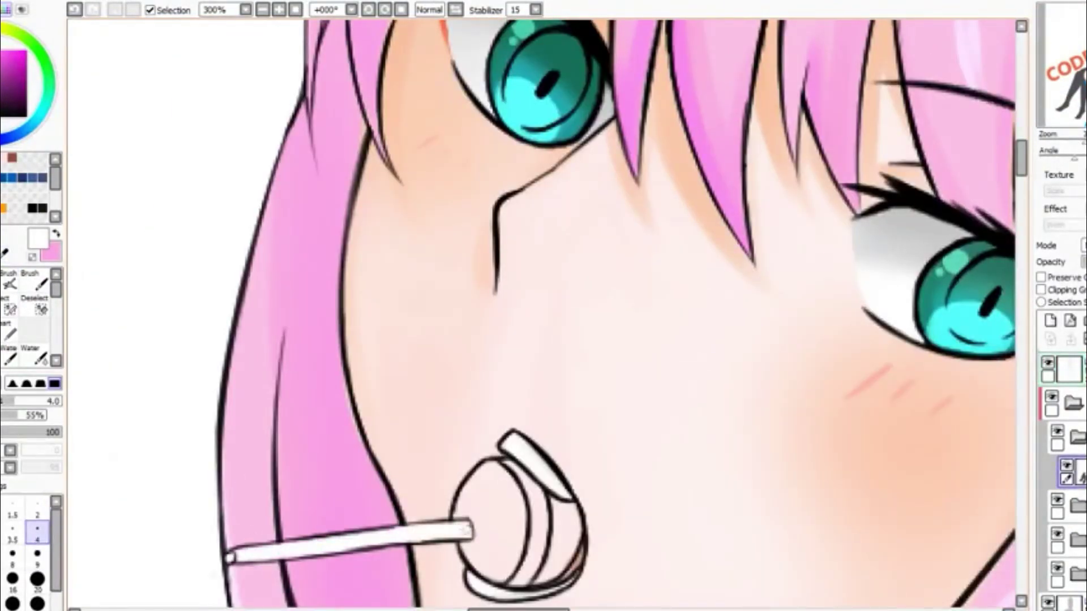
Fill the lollipop's candy with red-orange at size 9 and shade its white stick with light grey.
mouse_move(481, 470)
mouse_down()
mouse_move(475, 543)
mouse_move(544, 498)
mouse_move(572, 544)
mouse_up()
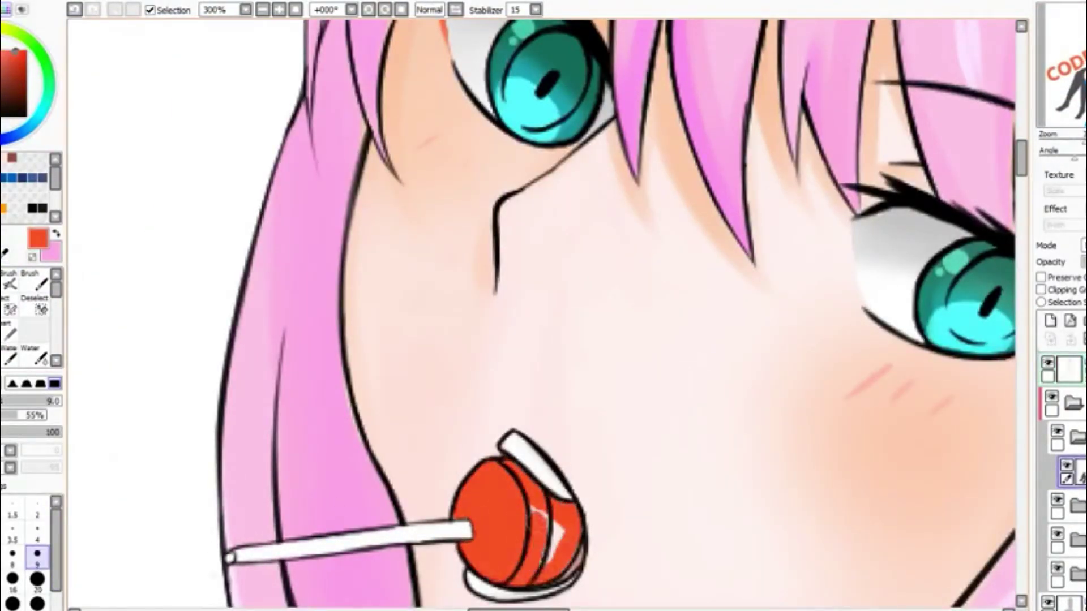
click(35, 279)
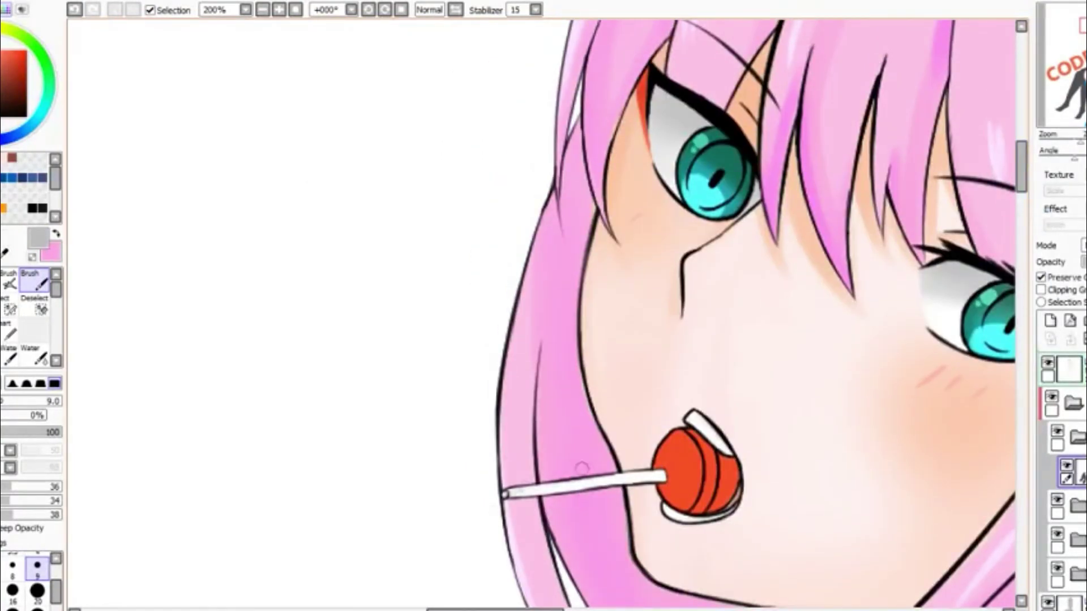
scroll(582, 468, up, 2)
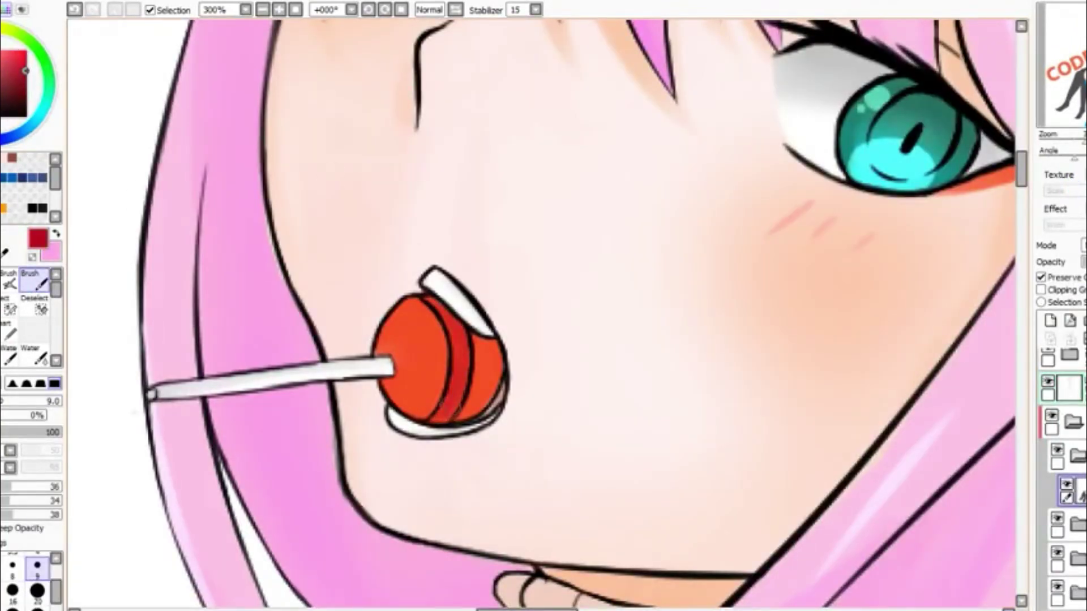
Shade the candy's middle band with crimson and the area behind it with dark red, using sizes 9 and 20.
drag(448, 396, 479, 328)
click(38, 591)
drag(482, 337, 492, 379)
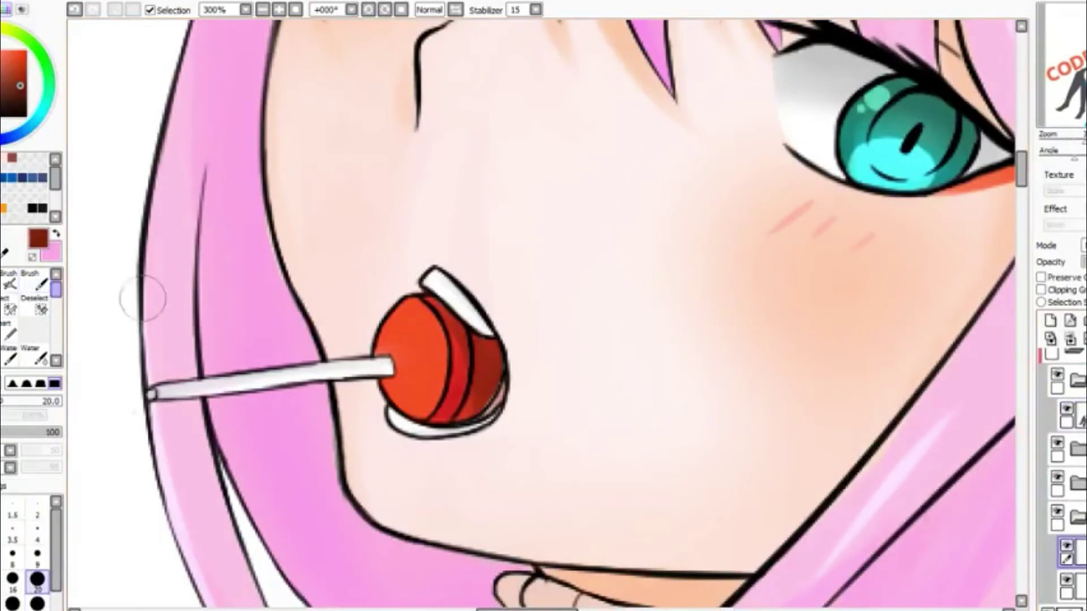
Paint soft light-red glows on the front of the candy and add small white highlight dots on them.
key(ctrl+plus)
key(b)
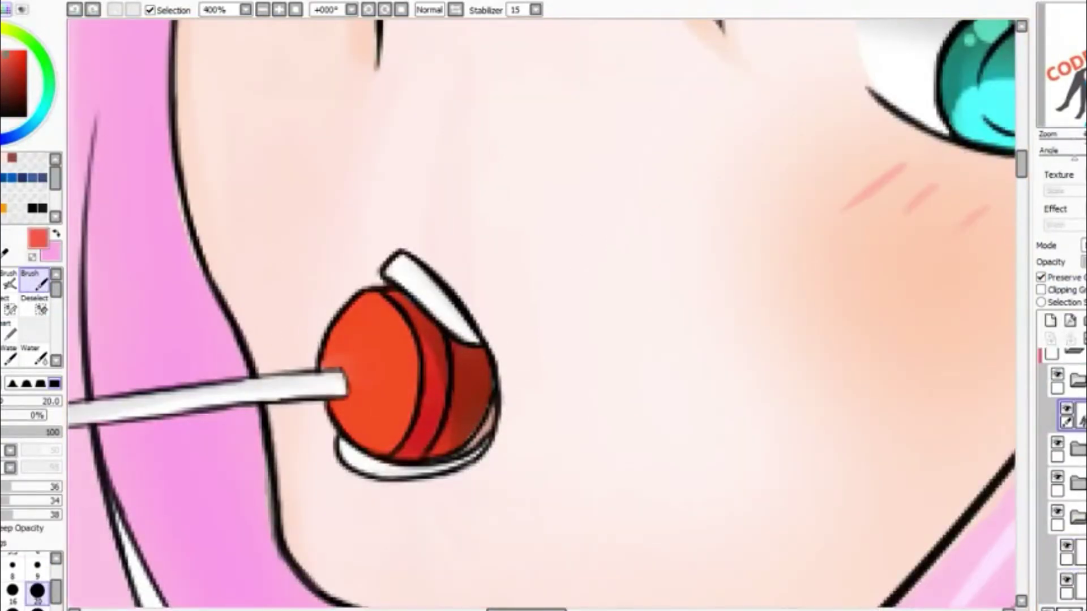
alt+click(366, 340)
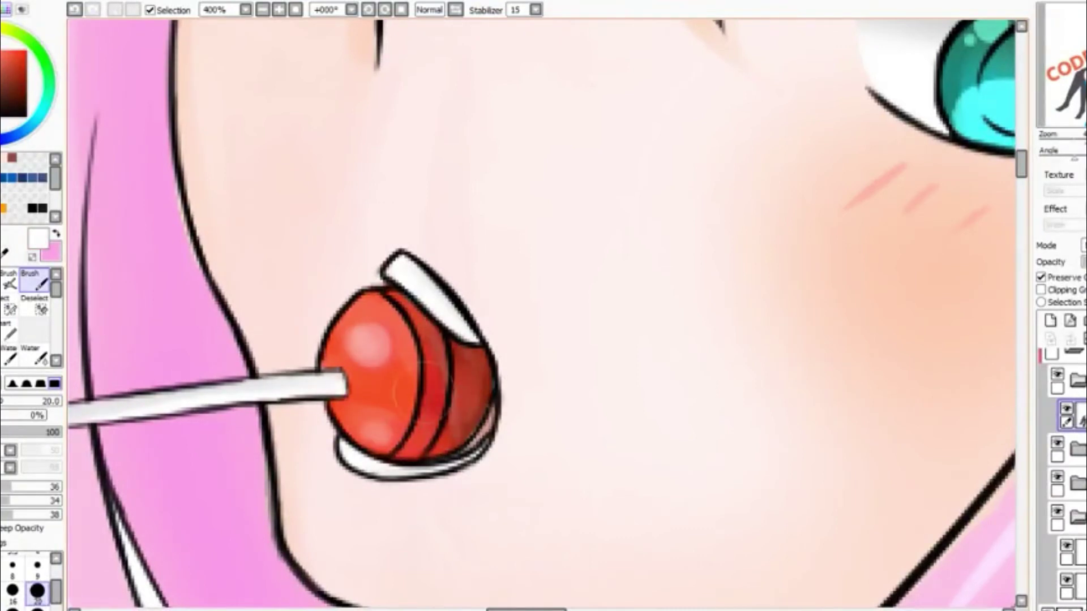
click(367, 337)
click(375, 432)
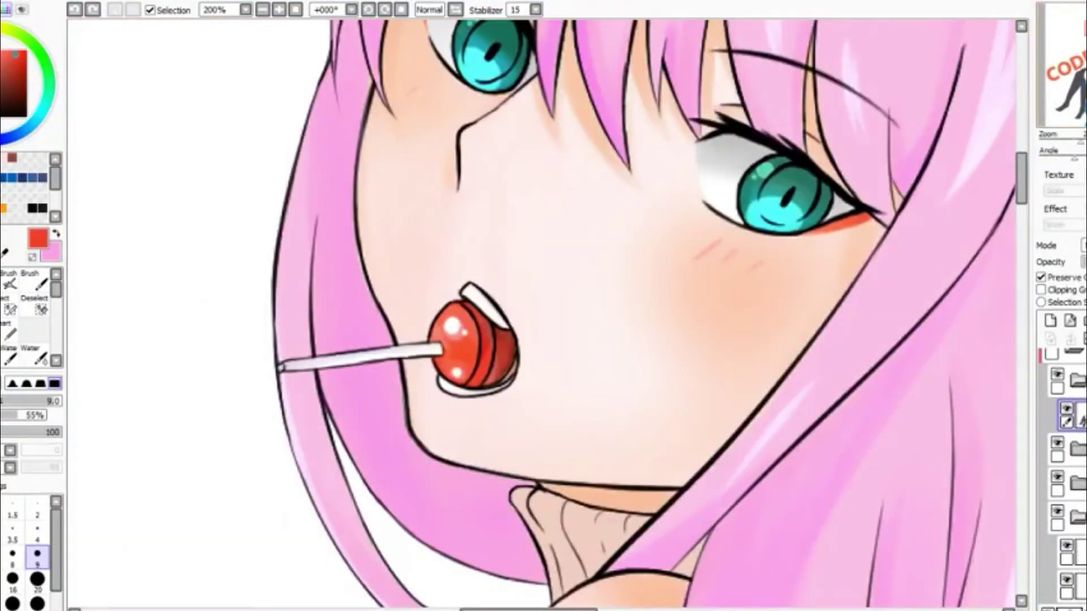
Tint the lips around the lollipop with soft red at size 9, then add white lip highlights and blend them at size 8.
key(b)
drag(396, 244, 487, 345)
key(n)
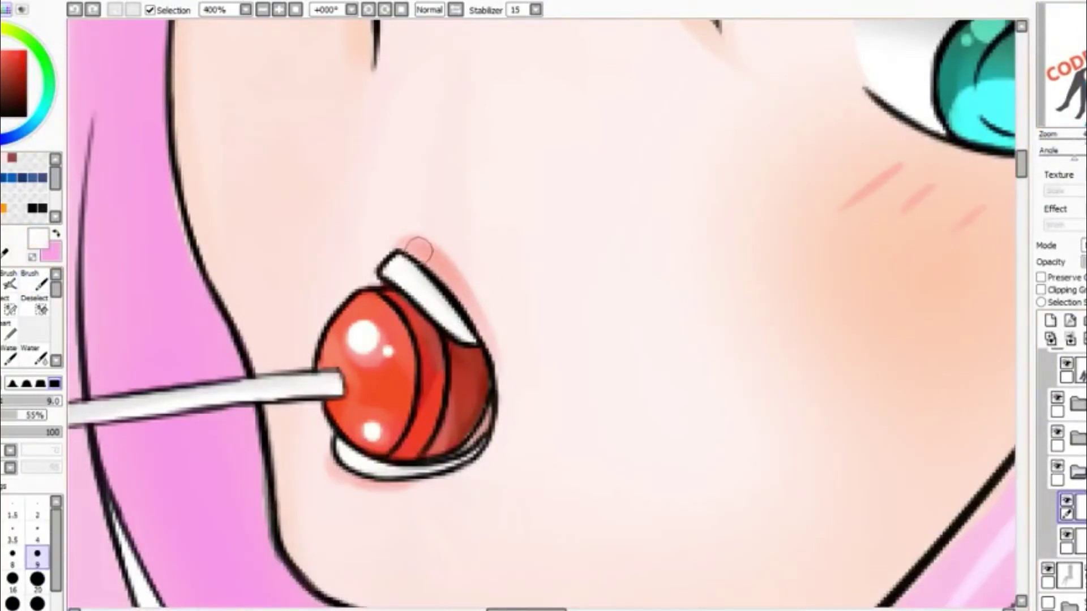
key(b)
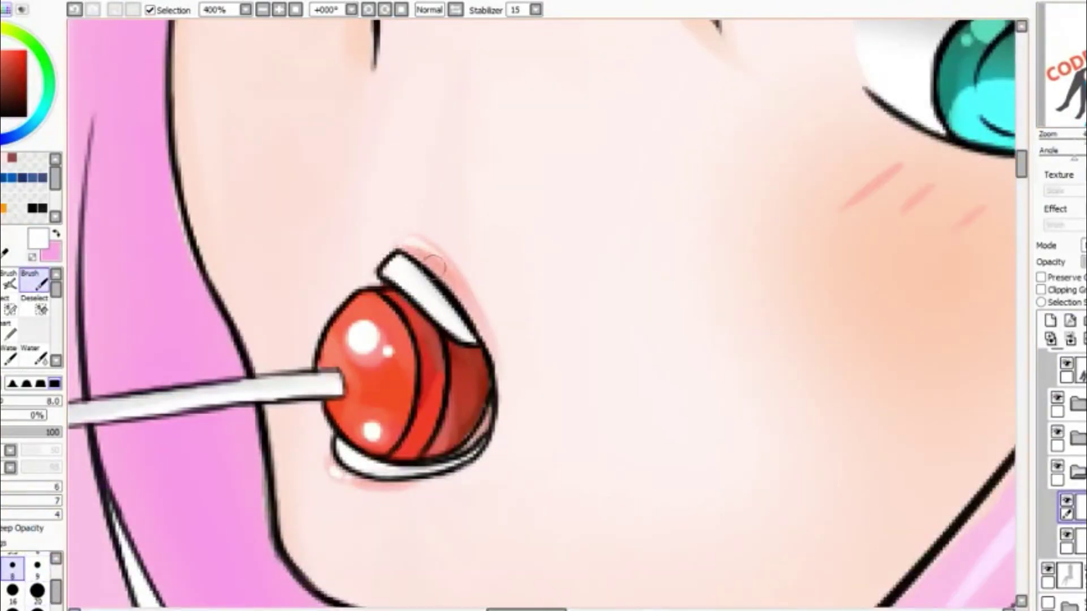
scroll(435, 264, down, 3)
scroll(468, 194, up, 3)
scroll(468, 194, down, 3)
Add white skin highlights along the jawline, shoulder and lower back at size 9, softening them with the blending brush at size 8.
key(n)
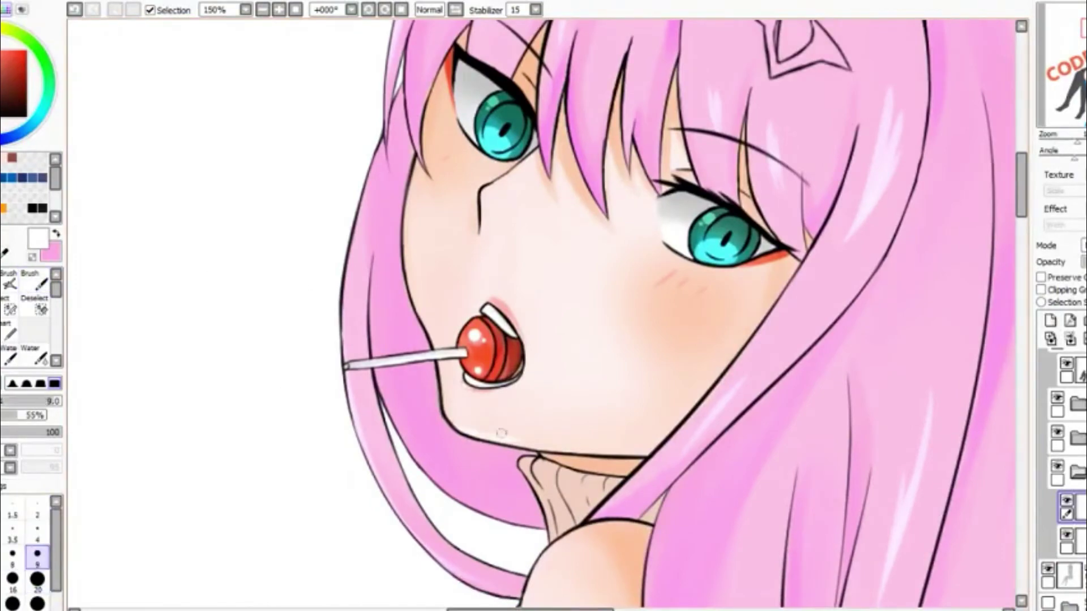
scroll(409, 225, down, 3)
scroll(505, 365, up, 5)
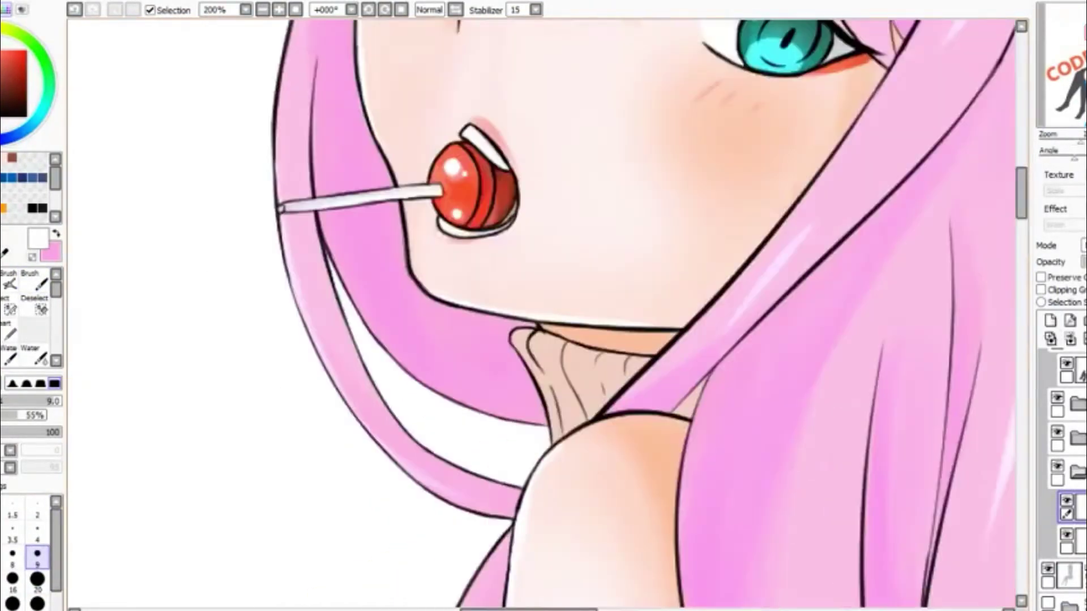
scroll(505, 365, down, 3)
scroll(239, 216, up, 2)
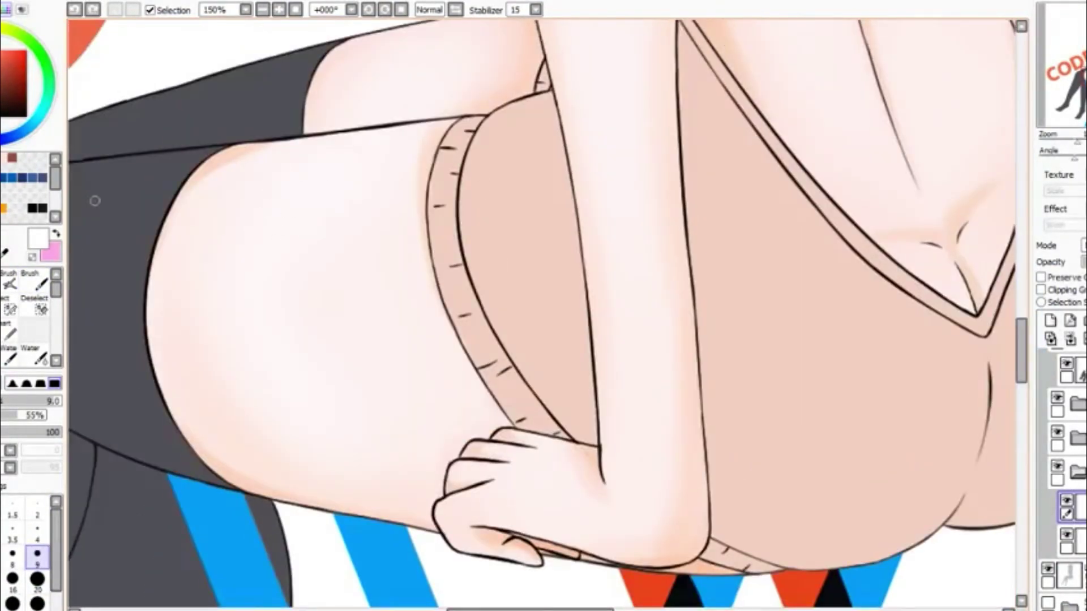
scroll(818, 197, right, 3)
click(24, 280)
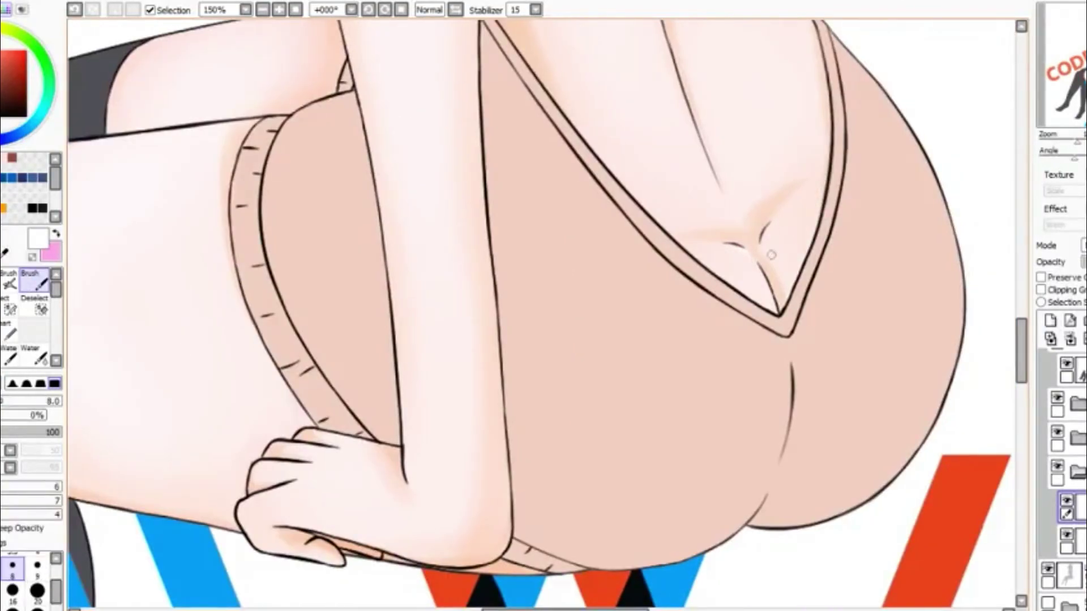
scroll(980, 325, down, 2)
scroll(980, 325, up, 2)
scroll(544, 317, up, 2)
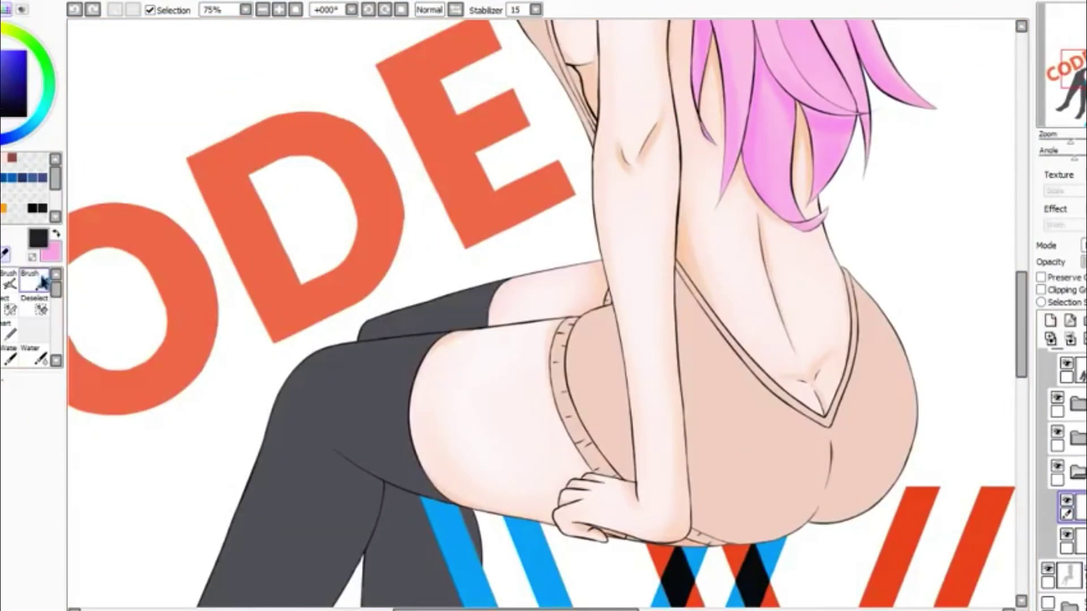
Shade the far stocking's knee and underside on the clothing layer with near-black, using the blending brush at sizes 50 and 20.
click(1067, 541)
scroll(313, 344, up, 2)
drag(283, 344, 433, 335)
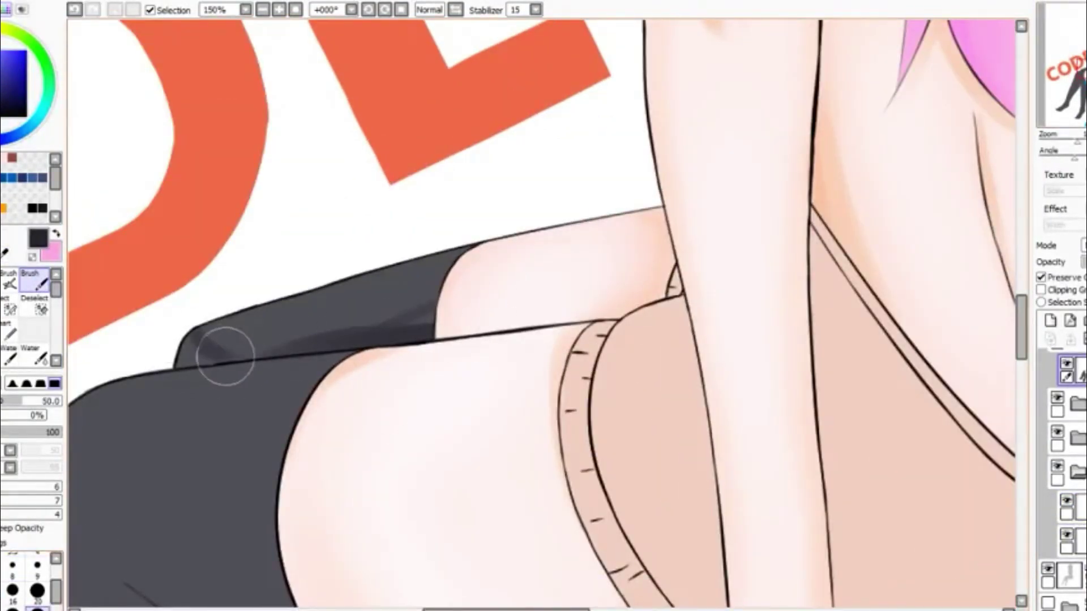
key(bracketleft)
key(bracketleft)
key(bracketleft)
key(bracketleft)
key(bracketleft)
scroll(226, 357, up, 2)
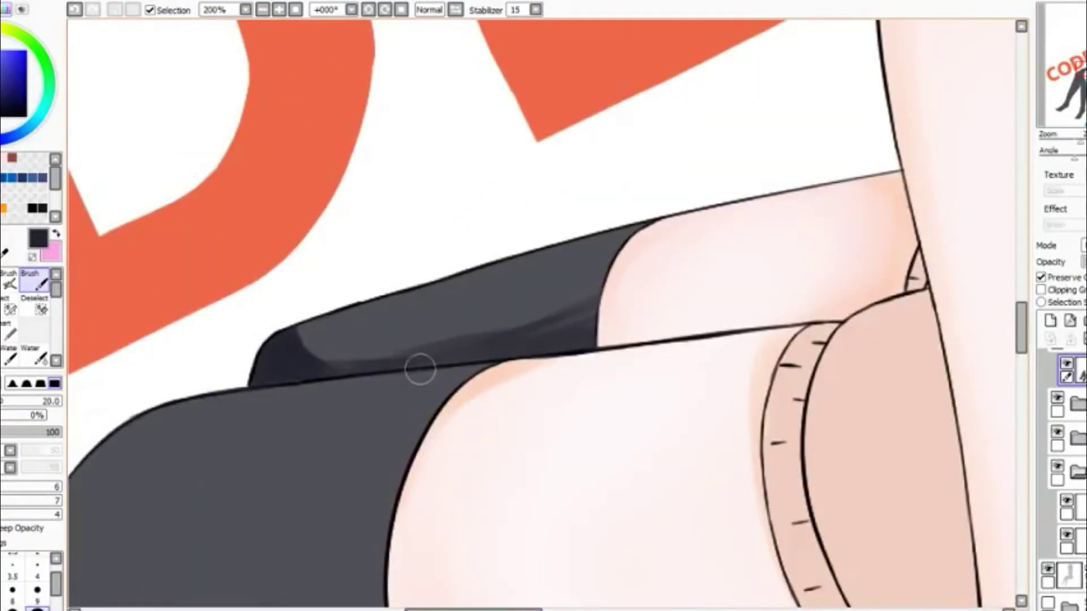
drag(401, 369, 589, 340)
drag(300, 346, 522, 323)
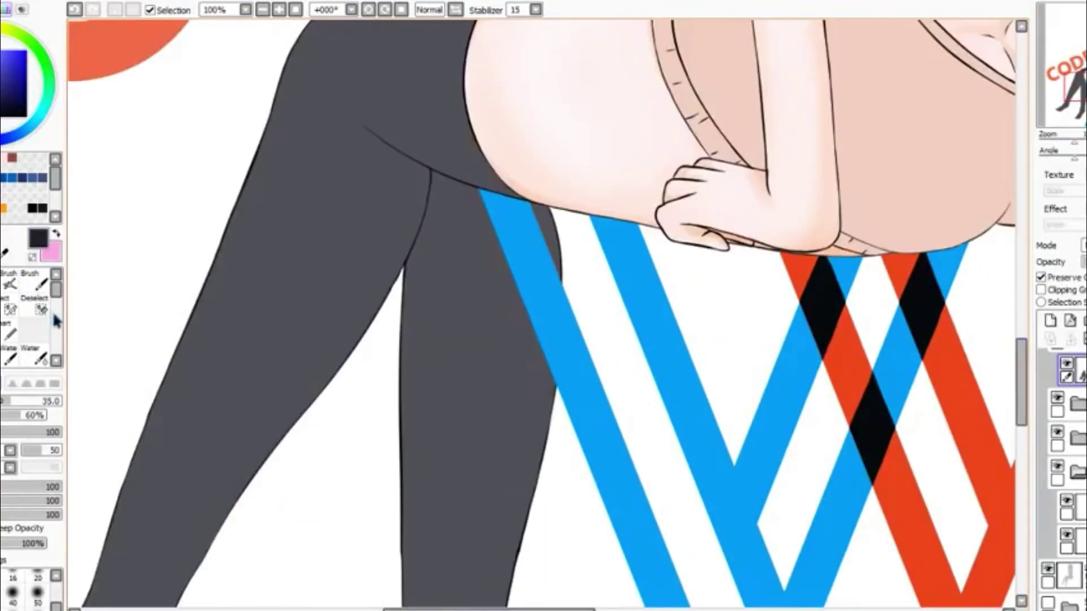
Shade the stockings behind the near knee and down the far calf with near-black at size 120, blending the shadow edges.
click(31, 280)
mouse_move(359, 133)
mouse_down()
mouse_move(339, 359)
mouse_move(392, 216)
mouse_move(421, 180)
mouse_move(334, 329)
mouse_move(343, 114)
mouse_up()
mouse_move(470, 193)
mouse_down()
mouse_move(538, 272)
mouse_move(549, 595)
mouse_up()
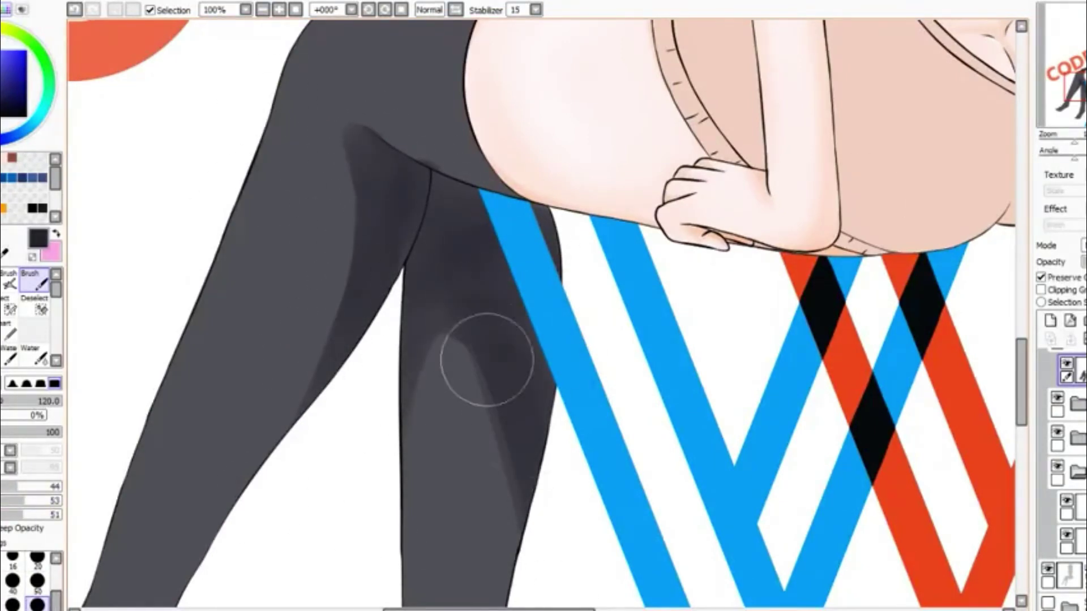
mouse_move(487, 360)
mouse_down()
mouse_move(415, 274)
mouse_move(345, 351)
mouse_up()
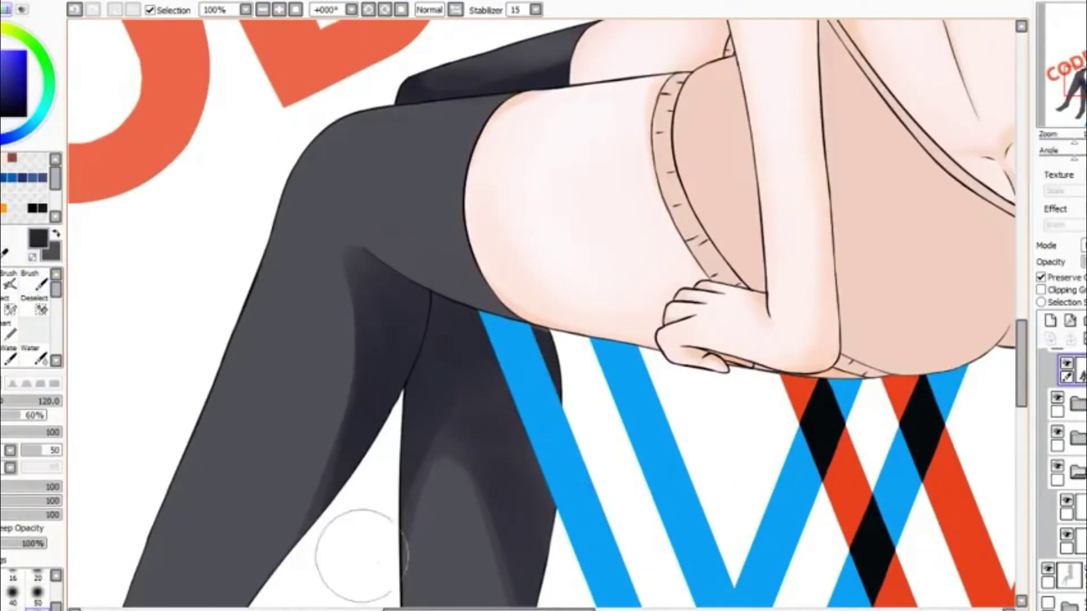
scroll(362, 554, down, 3)
key(bracketleft)
key(bracketleft)
key(bracketleft)
key(bracketleft)
key(bracketleft)
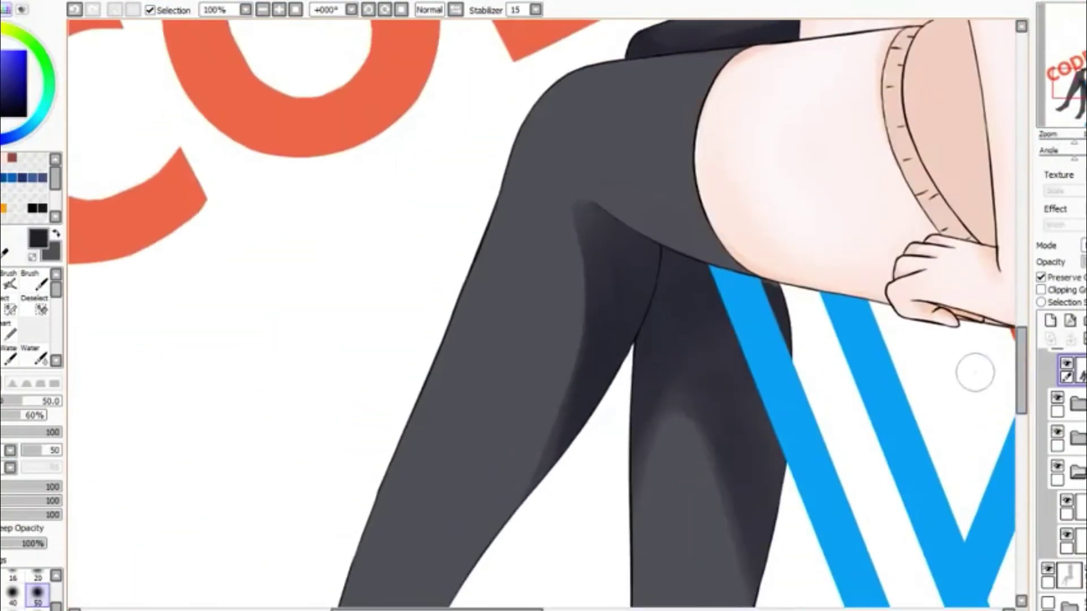
Shade the far leg's ankle, instep and lower shin with near-black at sizes 20 and 50, smoothing the transitions.
key(b)
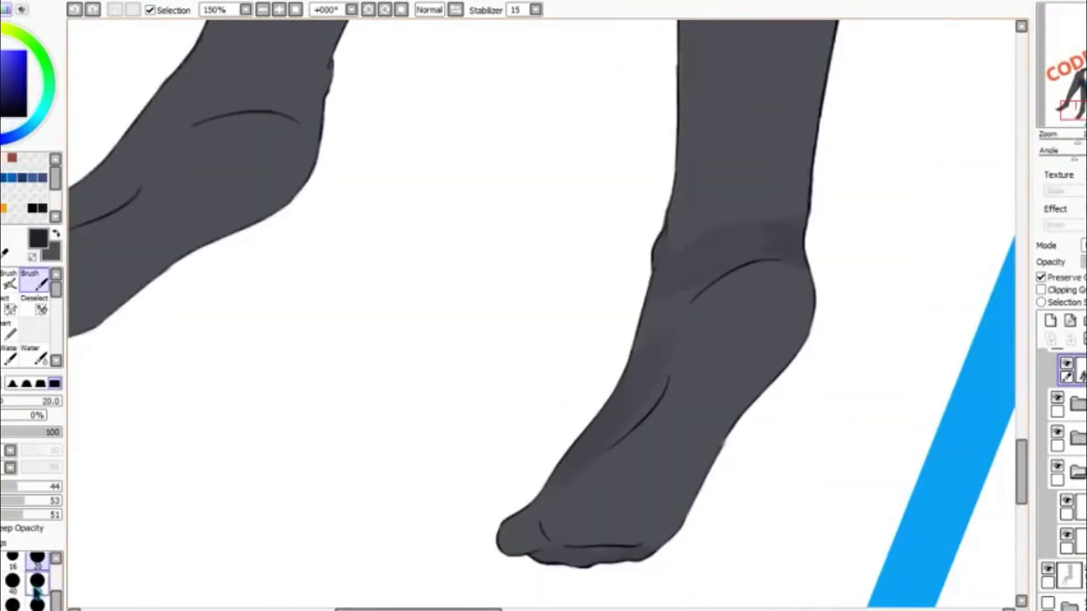
drag(682, 289, 658, 397)
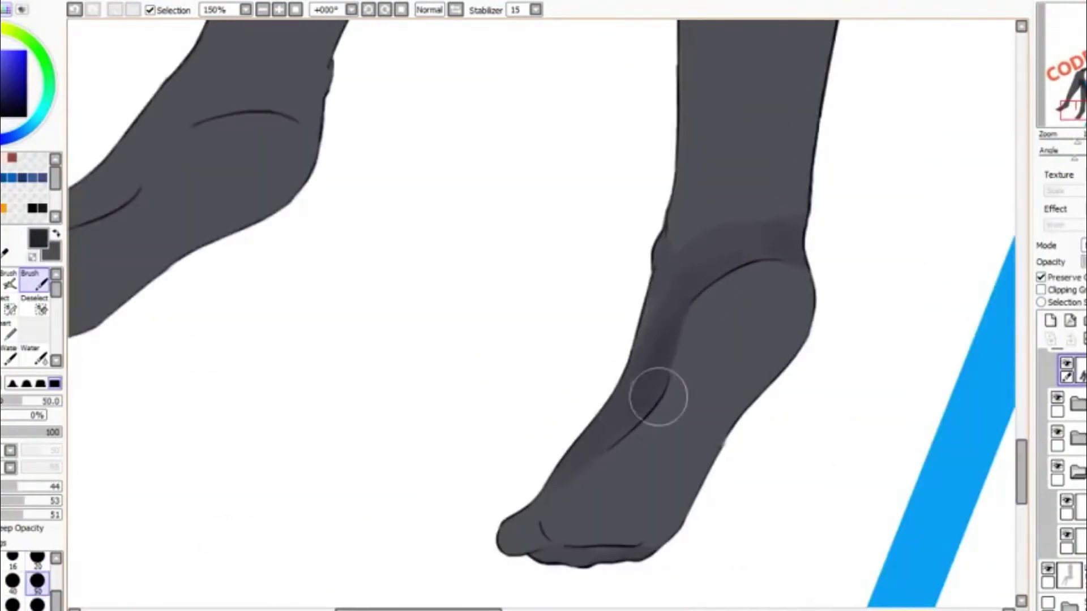
drag(715, 254, 740, 456)
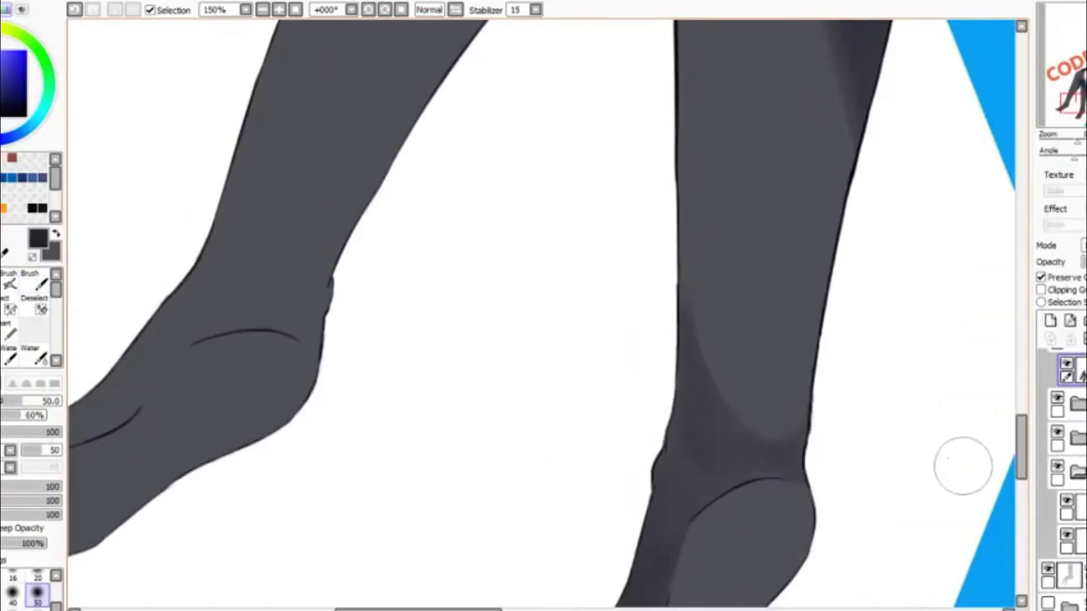
scroll(996, 464, up, 1)
scroll(1027, 478, down, 5)
scroll(347, 207, up, 2)
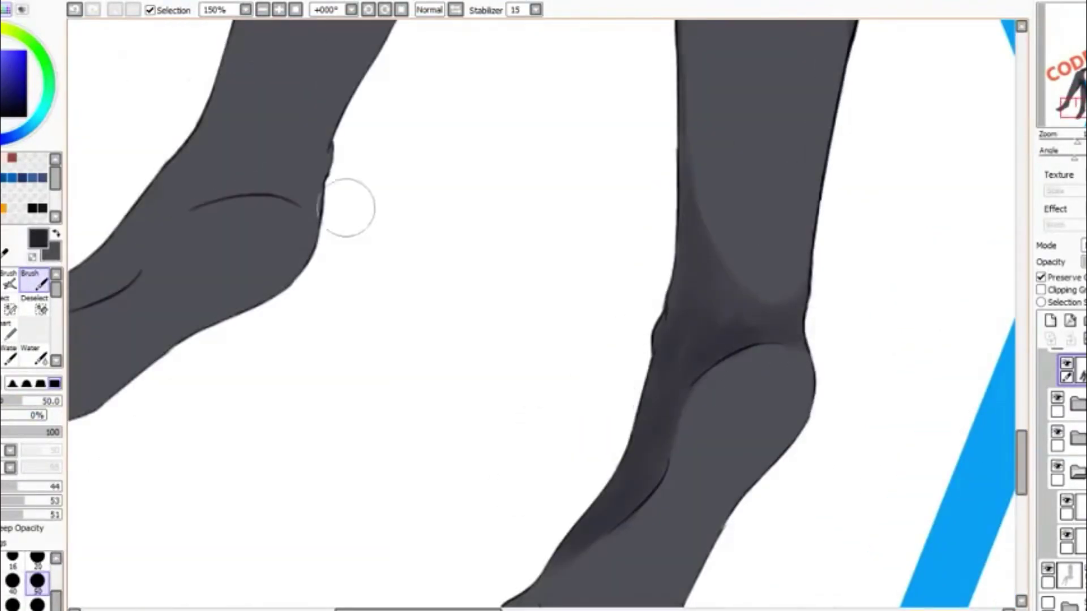
Shade the near leg's toes, instep and ankle with near-black, using the blending brush at size 50.
scroll(347, 207, down, 3)
scroll(741, 223, up, 5)
scroll(742, 222, left, 5)
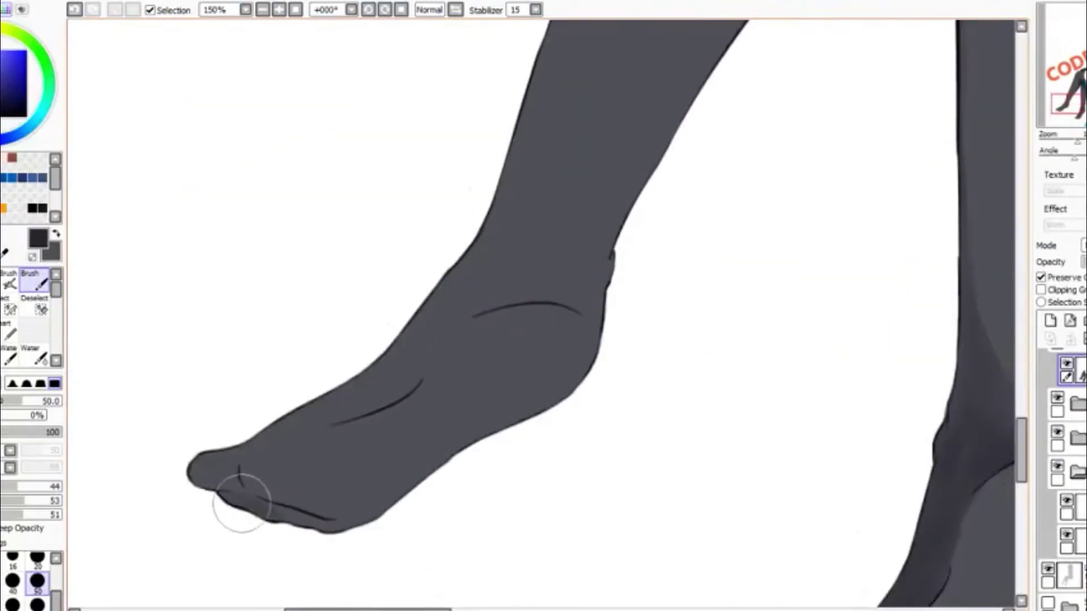
mouse_move(235, 502)
mouse_down()
mouse_move(240, 445)
mouse_move(308, 399)
mouse_up()
mouse_move(378, 409)
mouse_down()
mouse_move(600, 339)
mouse_move(506, 107)
mouse_move(532, 290)
mouse_move(457, 254)
mouse_up()
scroll(349, 388, up, 4)
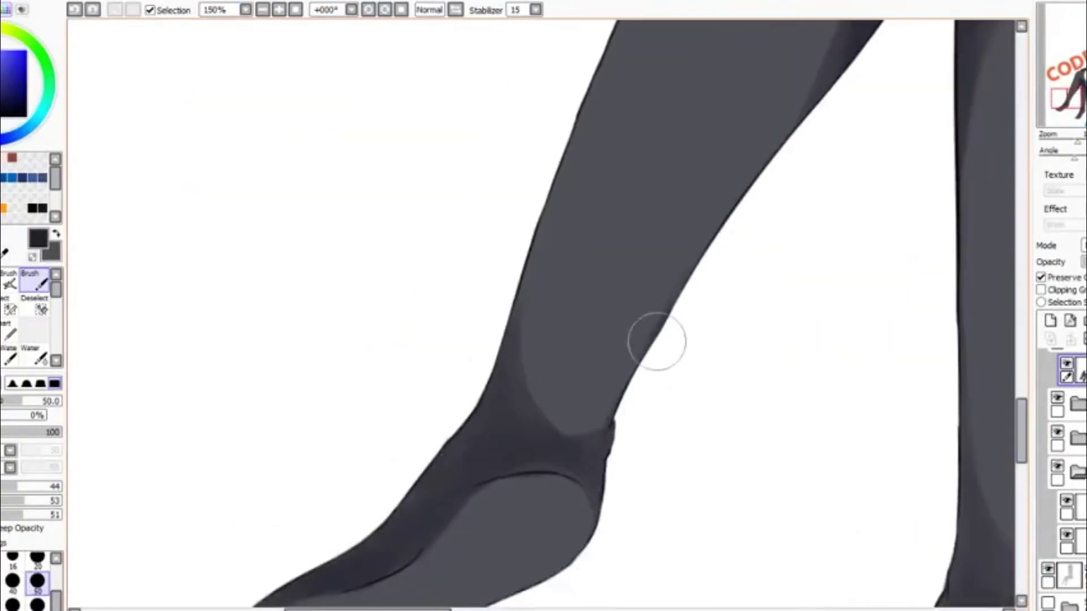
Airbrush soft near-black shading along the stockings' knees, shins and ankles at sizes 50 and 120.
key(minus)
key(minus)
scroll(718, 199, up, 3)
key(e)
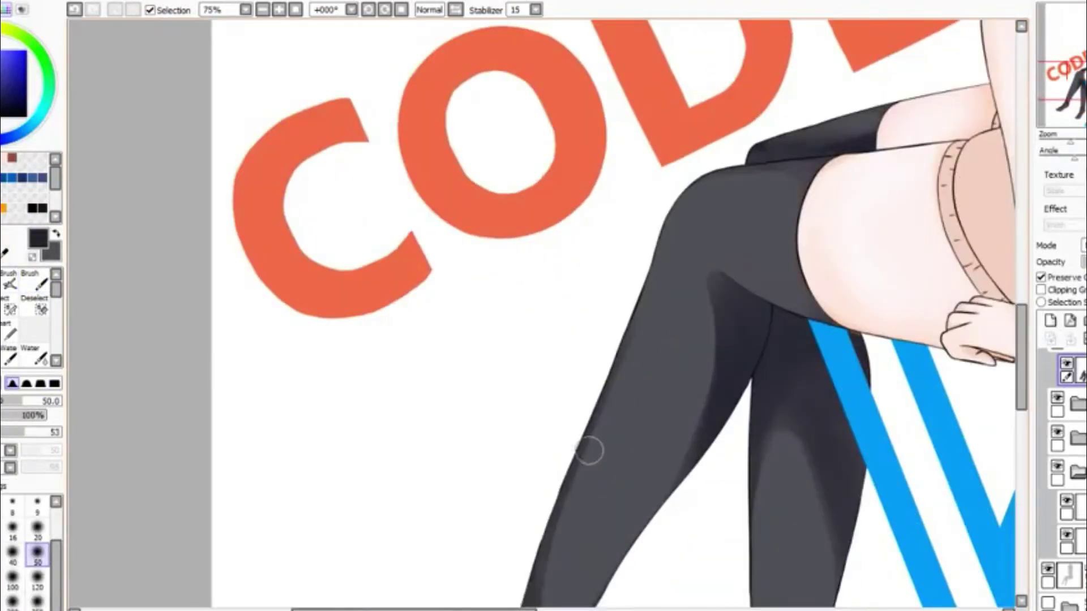
scroll(384, 417, down, 5)
scroll(858, 352, up, 8)
key(bracketright)
key(bracketright)
key(bracketright)
key(bracketright)
key(bracketright)
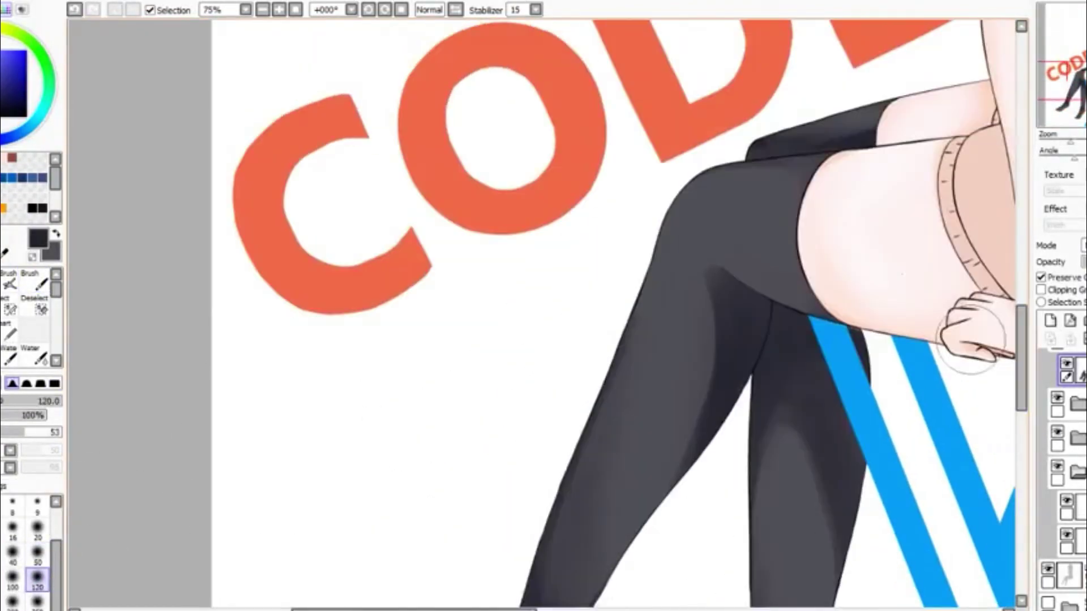
scroll(971, 340, down, 3)
scroll(970, 340, up, 4)
scroll(579, 399, down, 5)
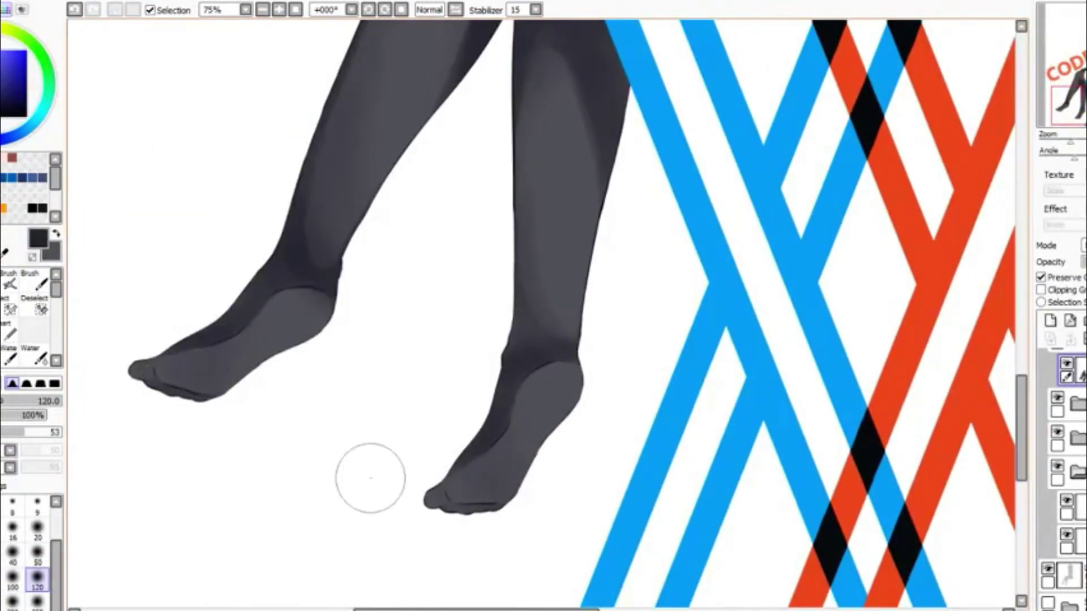
Fill the character's headband and its pointed ends with white, using the pen at size 9.
scroll(623, 283, up, 10)
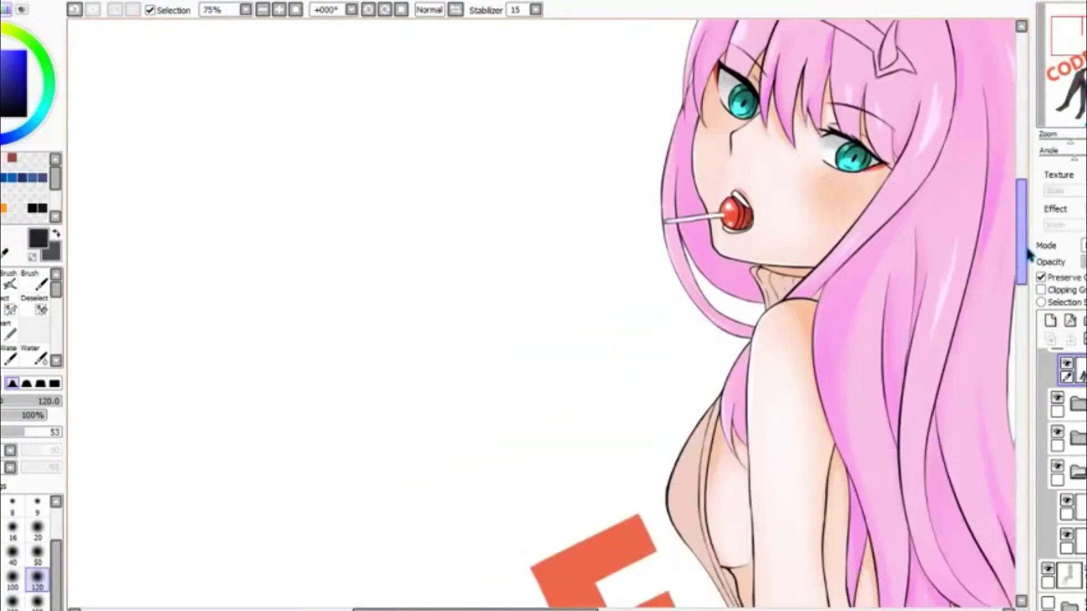
scroll(963, 340, up, 2)
click(1067, 371)
key(n)
scroll(544, 311, up, 2)
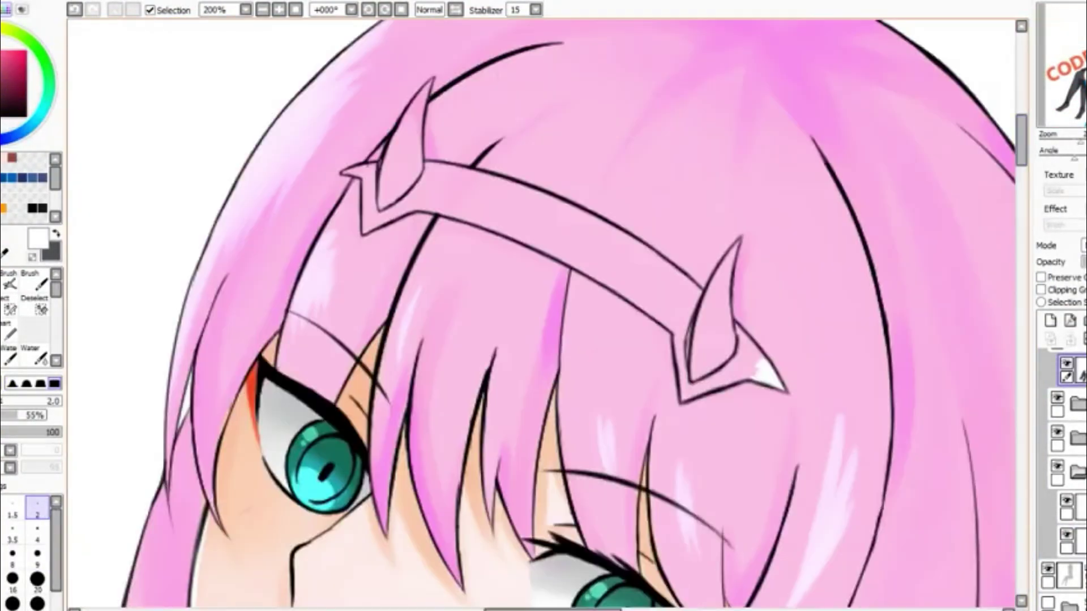
key(])
key(])
key(])
key(])
key(])
drag(426, 168, 440, 176)
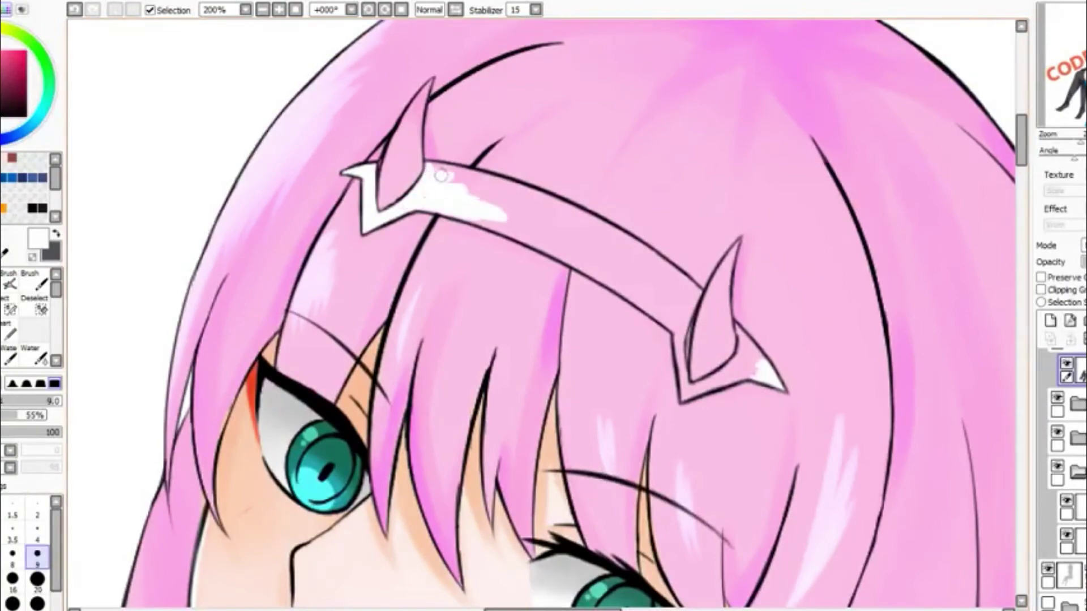
scroll(566, 284, up, 2)
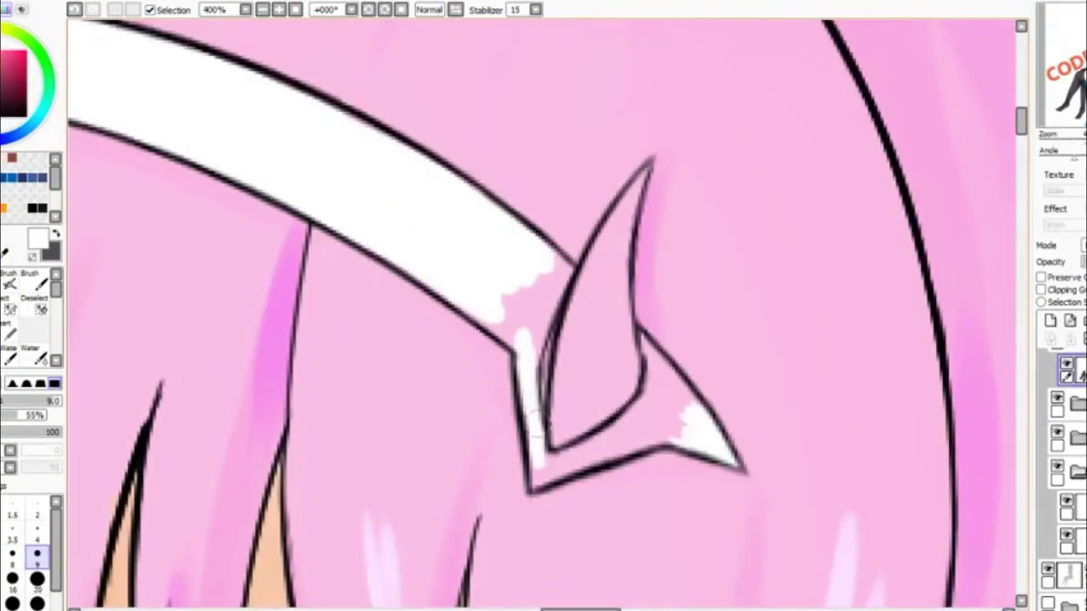
drag(555, 464, 668, 397)
drag(566, 261, 540, 315)
Fill both headband horns with red-orange on a separate layer, using pen sizes 9 and 4.
drag(614, 249, 560, 362)
drag(561, 363, 572, 442)
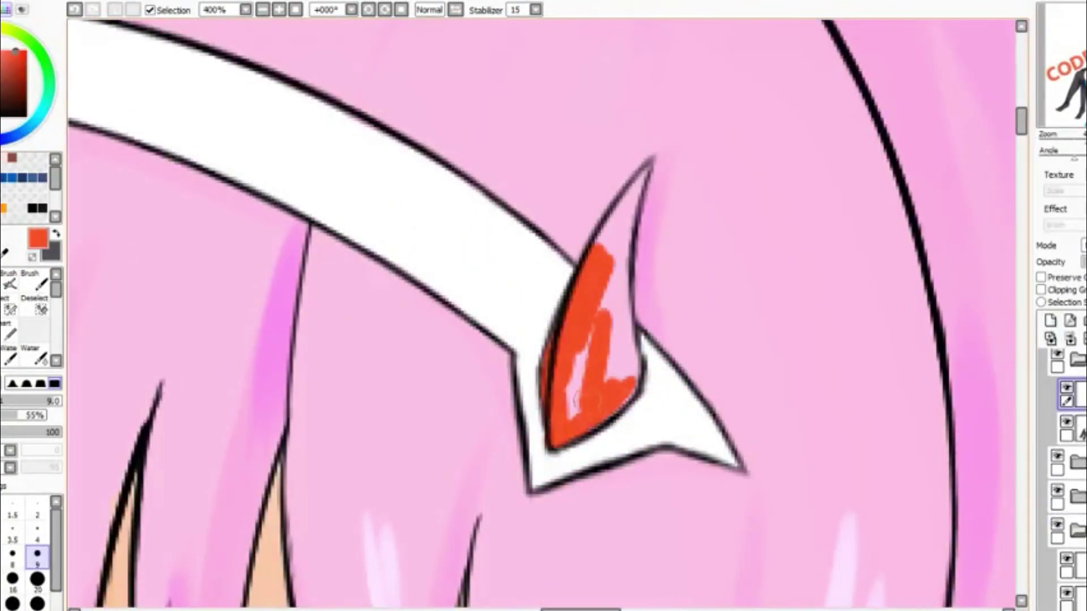
scroll(567, 317, down, 2)
scroll(580, 236, up, 2)
drag(634, 170, 611, 260)
drag(628, 210, 612, 419)
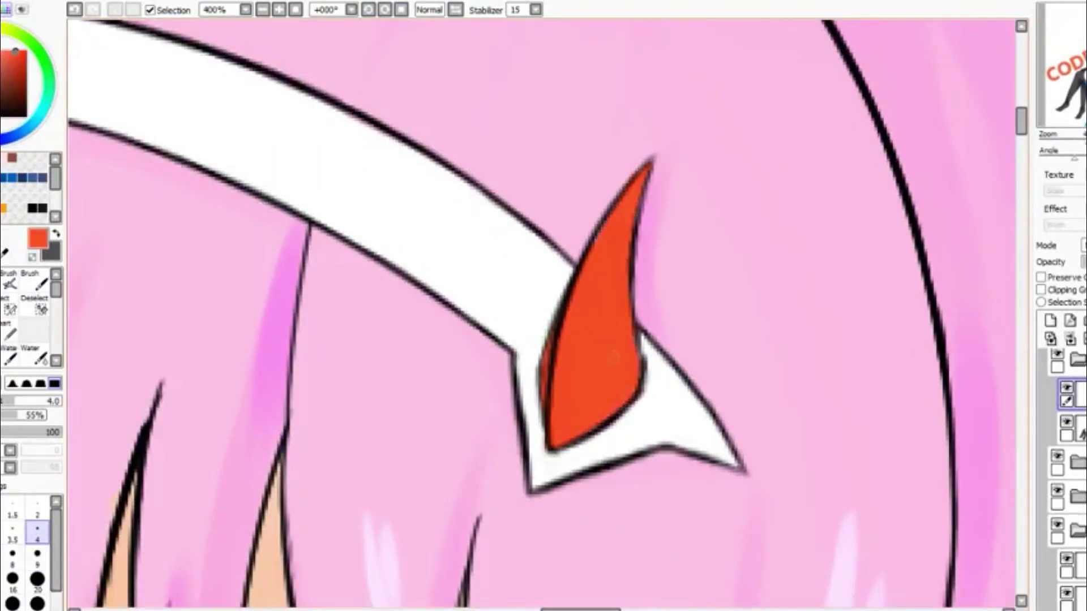
drag(567, 339, 846, 241)
scroll(453, 222, up, 1)
mouse_move(453, 222)
mouse_down()
mouse_move(390, 396)
mouse_move(459, 187)
mouse_up()
click(38, 532)
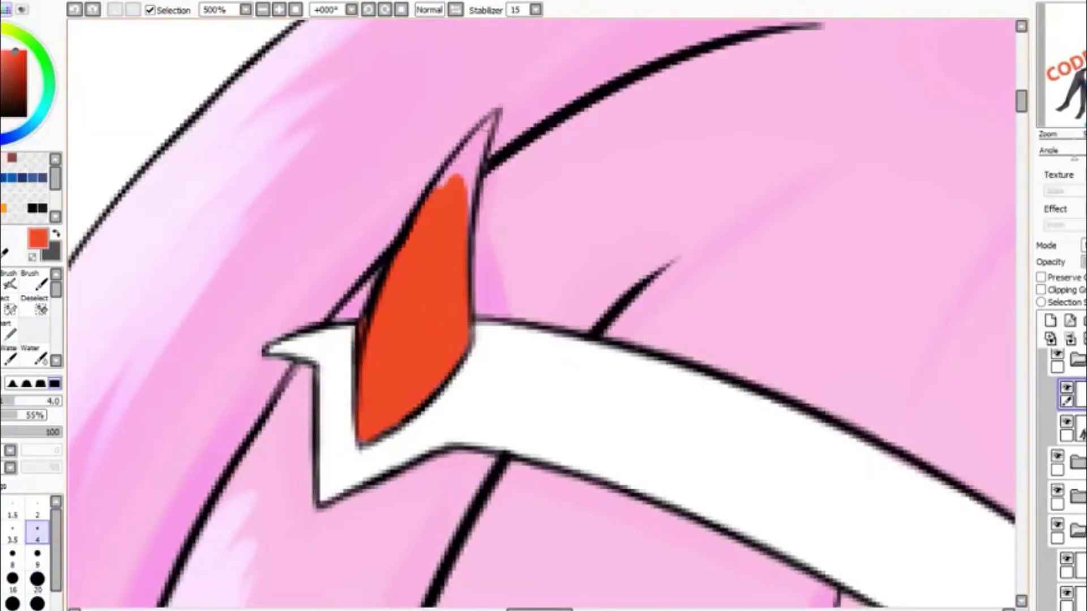
scroll(541, 314, down, 2)
Paint white highlights on both red horns with opacity preserved and the pen at size 4, softening them with the size 2 brush.
click(1041, 276)
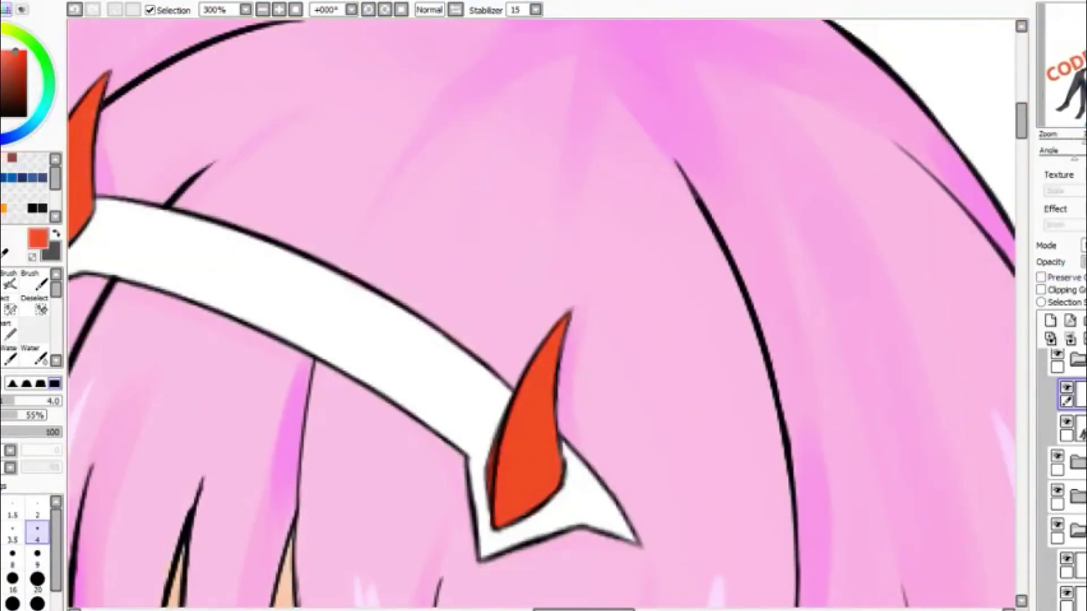
key(b)
scroll(543, 317, down, 3)
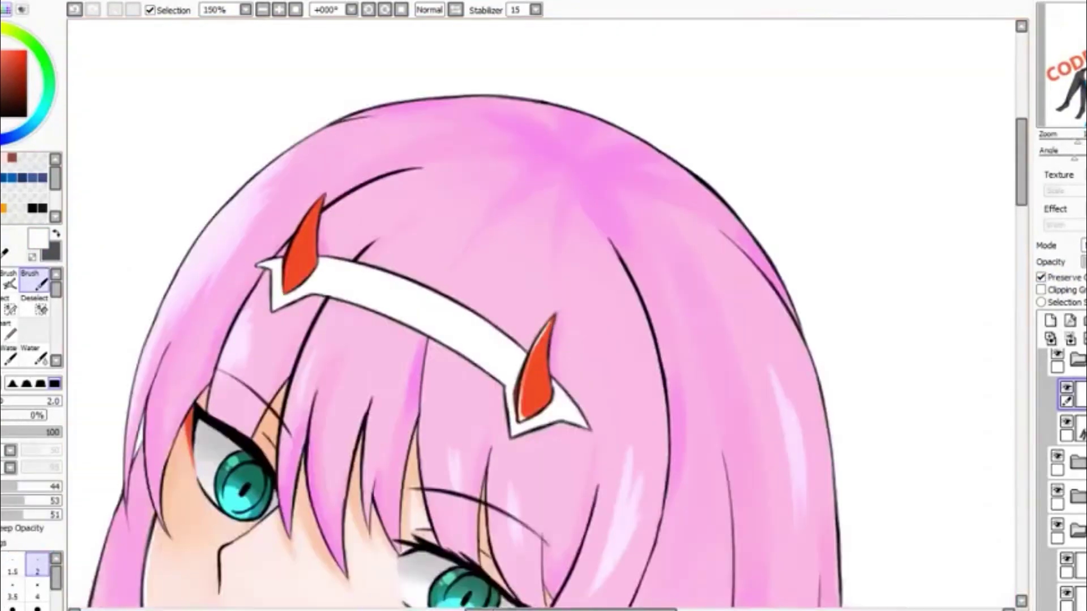
scroll(543, 317, up, 4)
scroll(521, 317, down, 3)
scroll(521, 317, up, 4)
key(n)
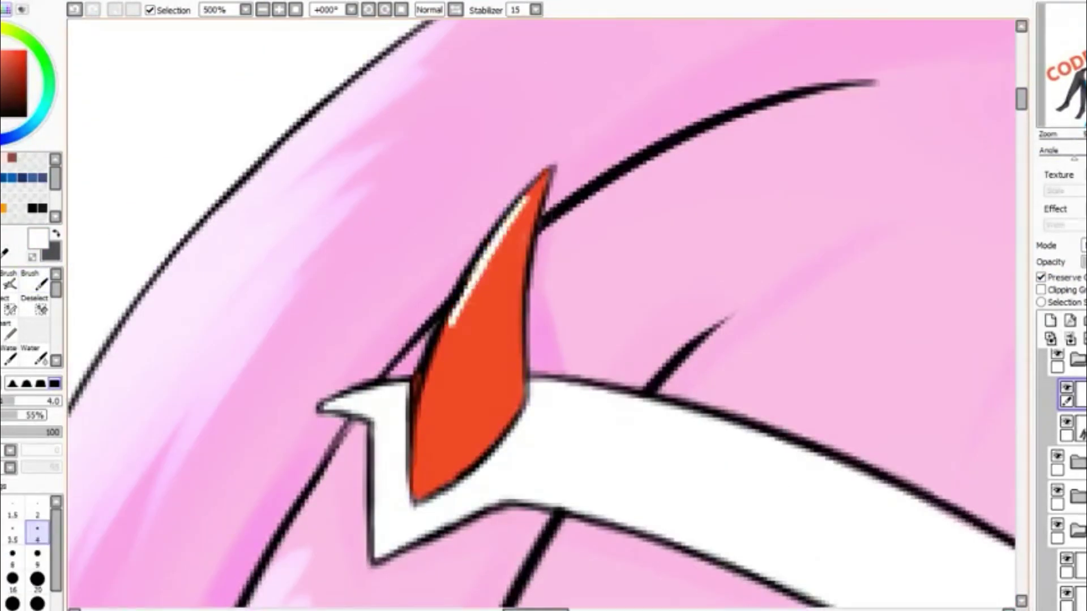
key(b)
drag(472, 280, 428, 484)
scroll(543, 317, down, 3)
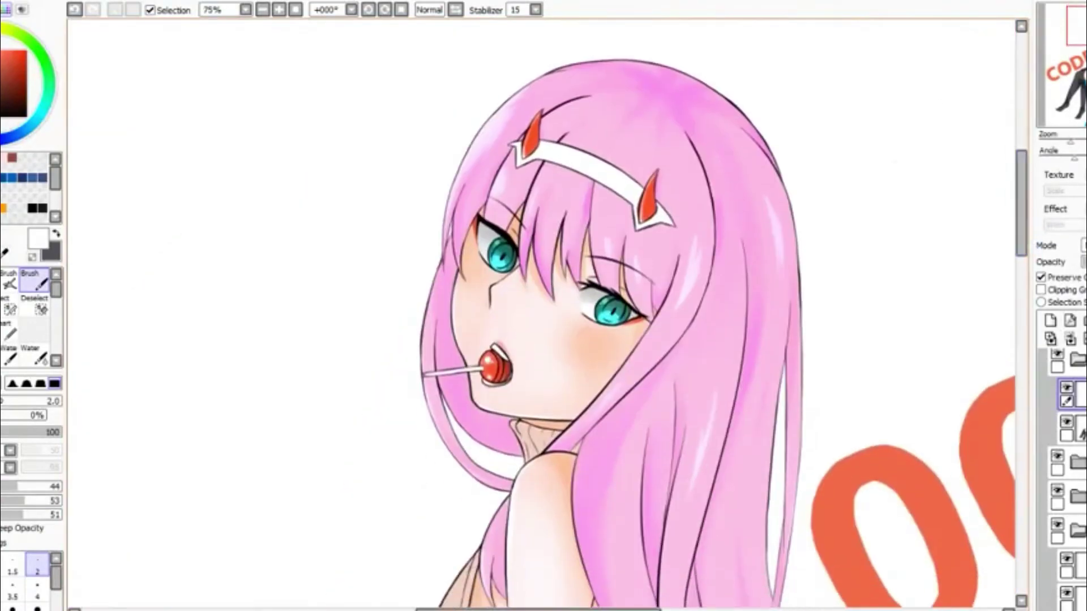
Fill the dress's ribbed hem around the thigh and beneath the elbow with mauve, using pen sizes 9 and 4.
scroll(543, 317, up, 2)
key(b)
key(b)
drag(417, 267, 408, 324)
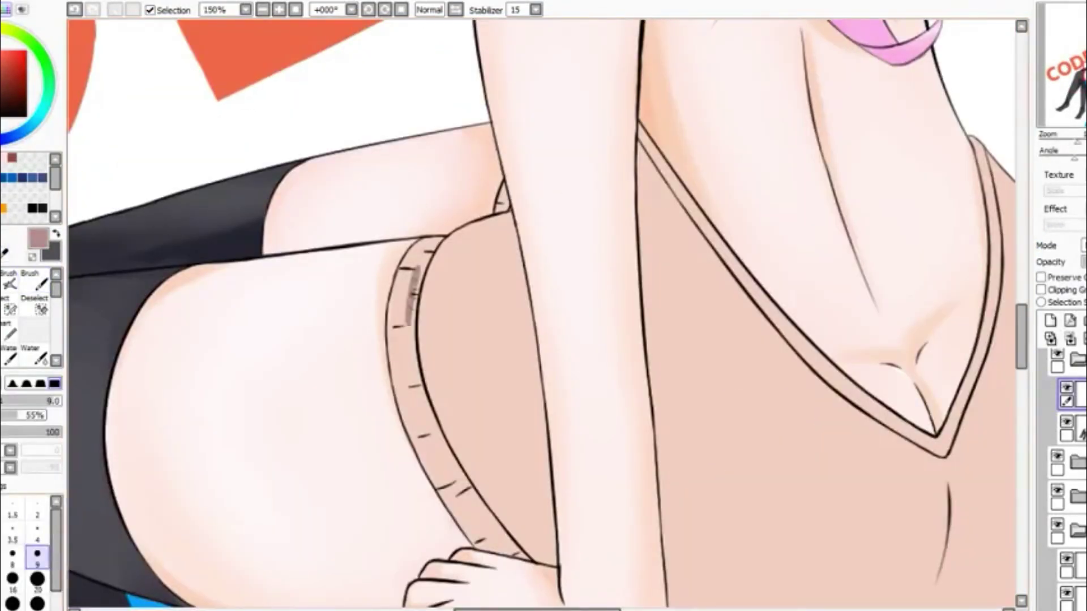
scroll(389, 294, up, 2)
mouse_move(334, 605)
mouse_down()
mouse_move(340, 444)
mouse_move(409, 540)
mouse_move(522, 410)
mouse_up()
scroll(491, 368, down, 4)
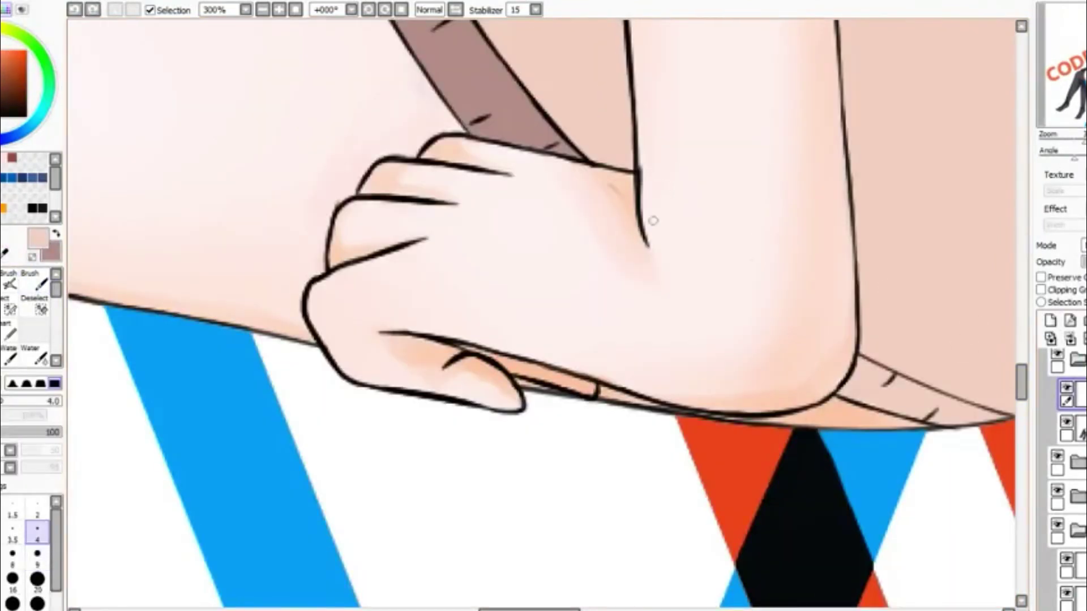
key(x)
scroll(490, 368, right, 5)
drag(623, 408, 522, 369)
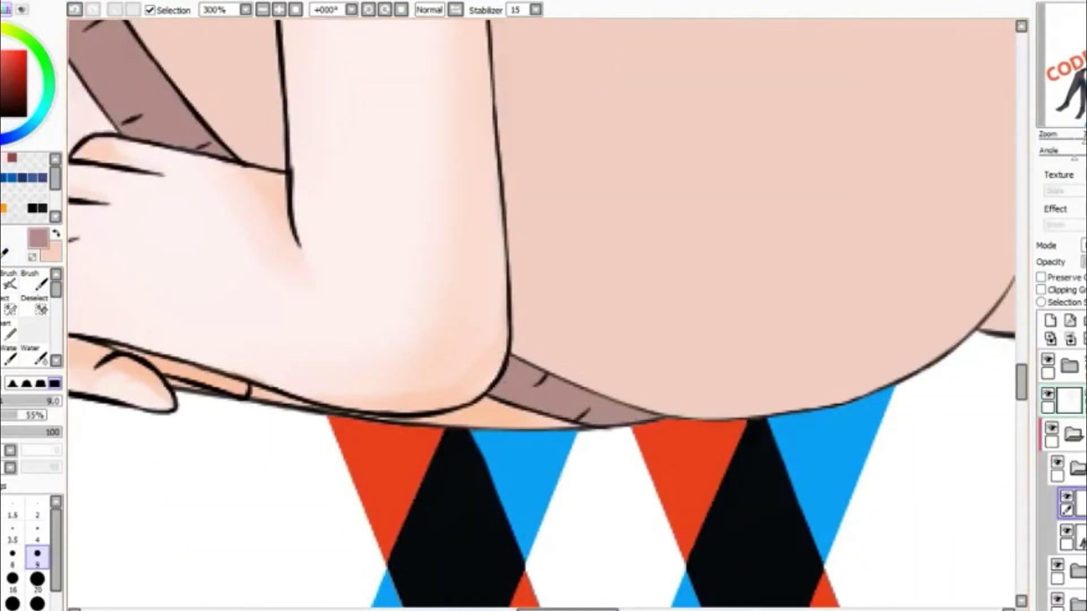
Fill the dress's side trim beside the bust with mauve, using the pen at size 9.
scroll(964, 273, down, 4)
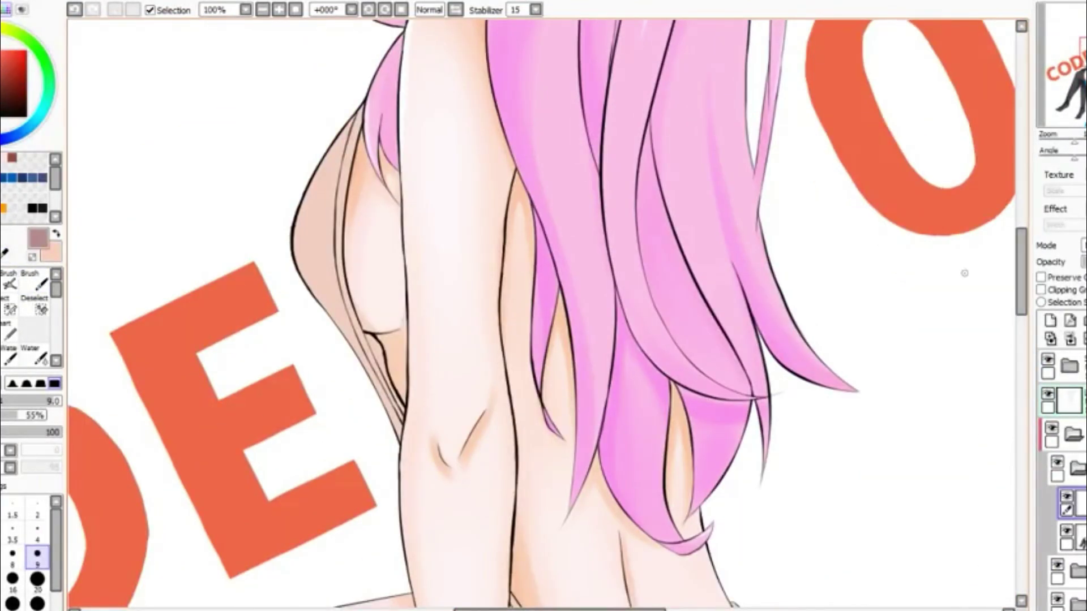
scroll(391, 159, up, 4)
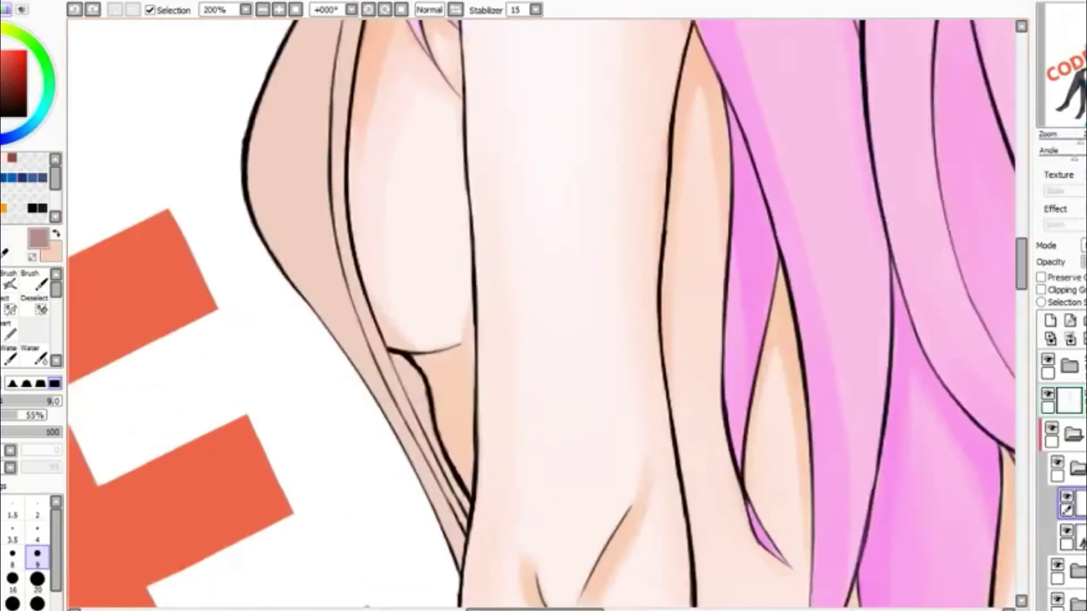
drag(374, 527, 283, 351)
scroll(283, 351, up, 3)
drag(284, 499, 243, 223)
scroll(243, 224, down, 3)
mouse_move(261, 419)
mouse_down()
mouse_move(243, 170)
mouse_move(235, 238)
mouse_up()
Fill the V-shaped trim around the dress's low back opening with mauve at size 9.
scroll(329, 317, down, 3)
scroll(521, 362, right, 3)
drag(592, 462, 489, 289)
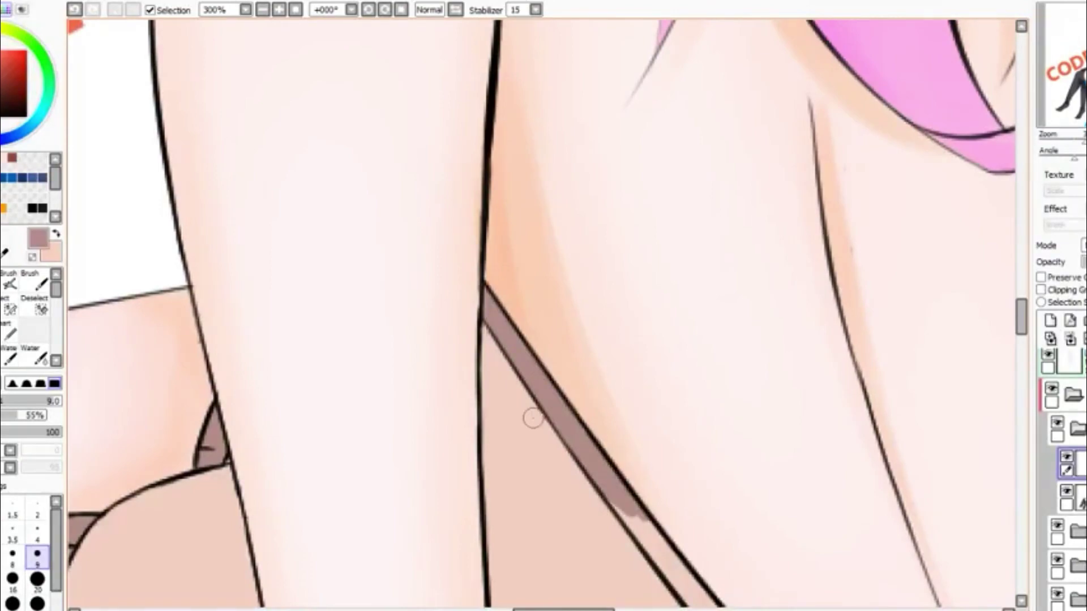
key(ctrl+z)
scroll(533, 317, down, 3)
drag(799, 399, 526, 34)
scroll(532, 317, right, 3)
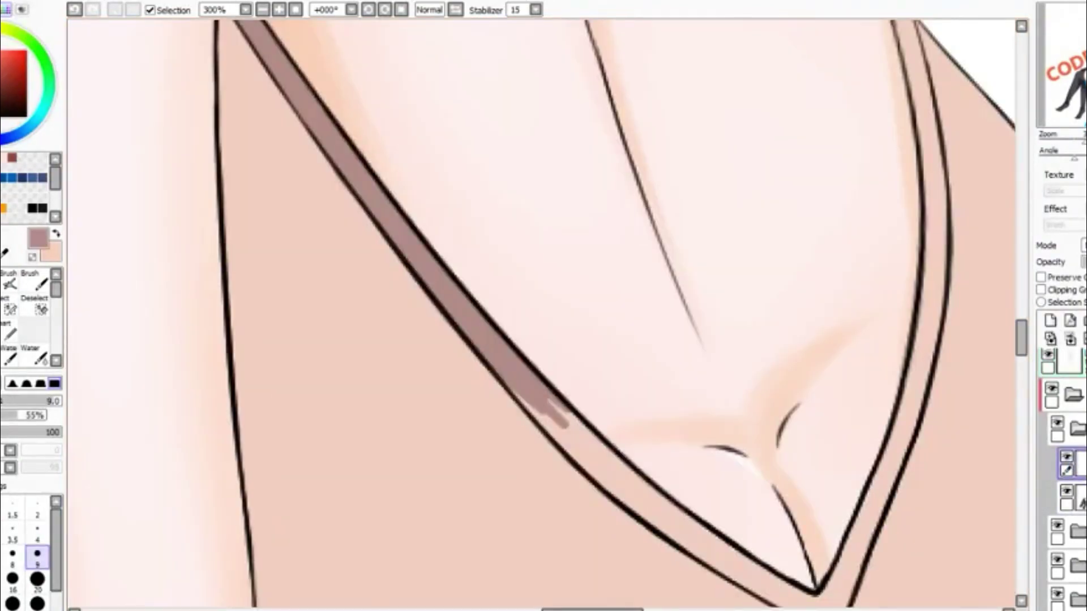
drag(552, 405, 680, 527)
scroll(680, 527, down, 3)
drag(634, 317, 872, 339)
drag(852, 377, 929, 164)
scroll(928, 164, up, 4)
mouse_move(886, 50)
mouse_down()
mouse_move(932, 263)
mouse_move(932, 340)
mouse_up()
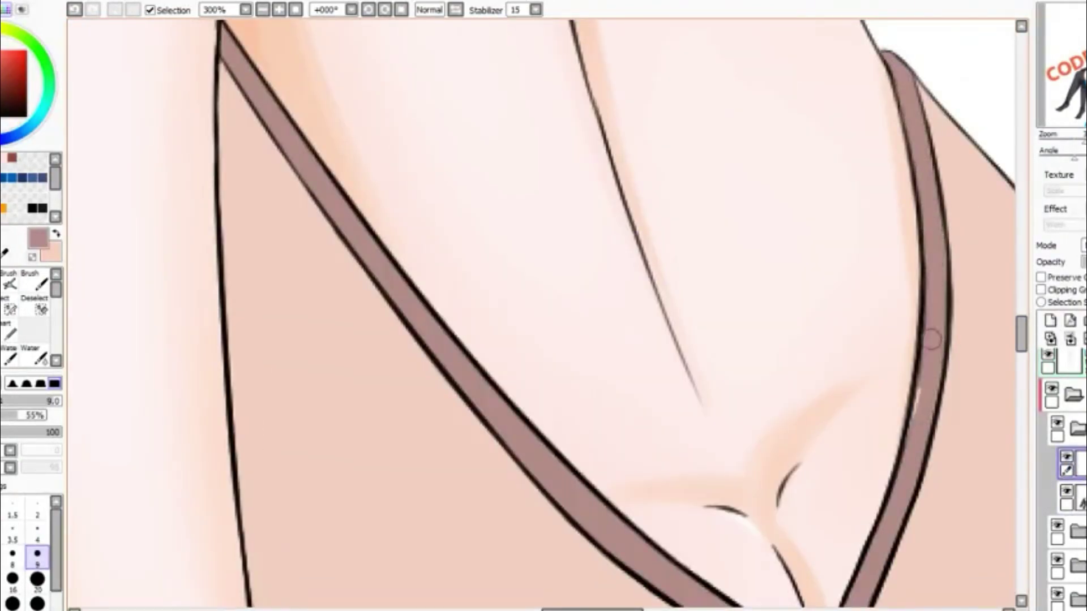
Shade the dress fabric beneath the bust with darker mauve, using the blending brush at size 20.
scroll(932, 340, up, 10)
key(b)
drag(436, 221, 550, 430)
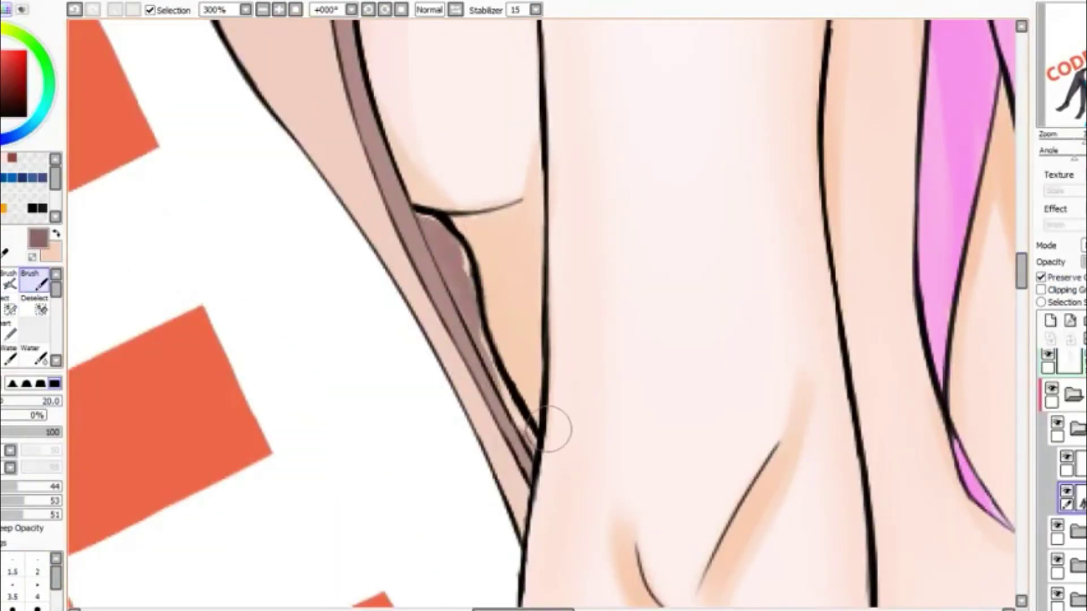
key(e)
key(b)
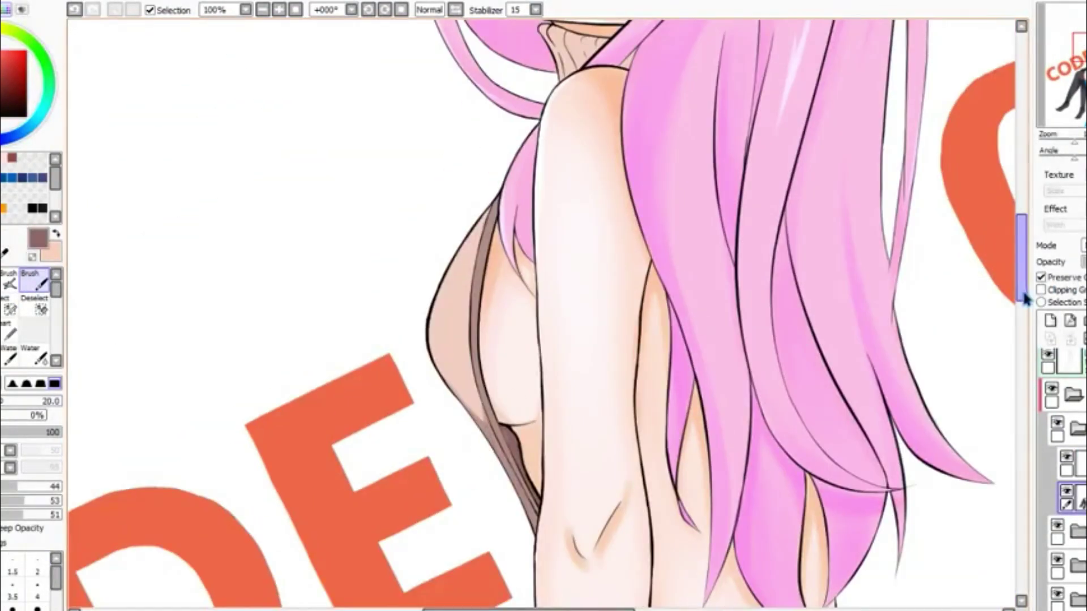
Shade the crease below the back opening at sizes 20 and 35, and airbrush the dress's rounded lower area at size 350.
drag(1026, 300, 1026, 363)
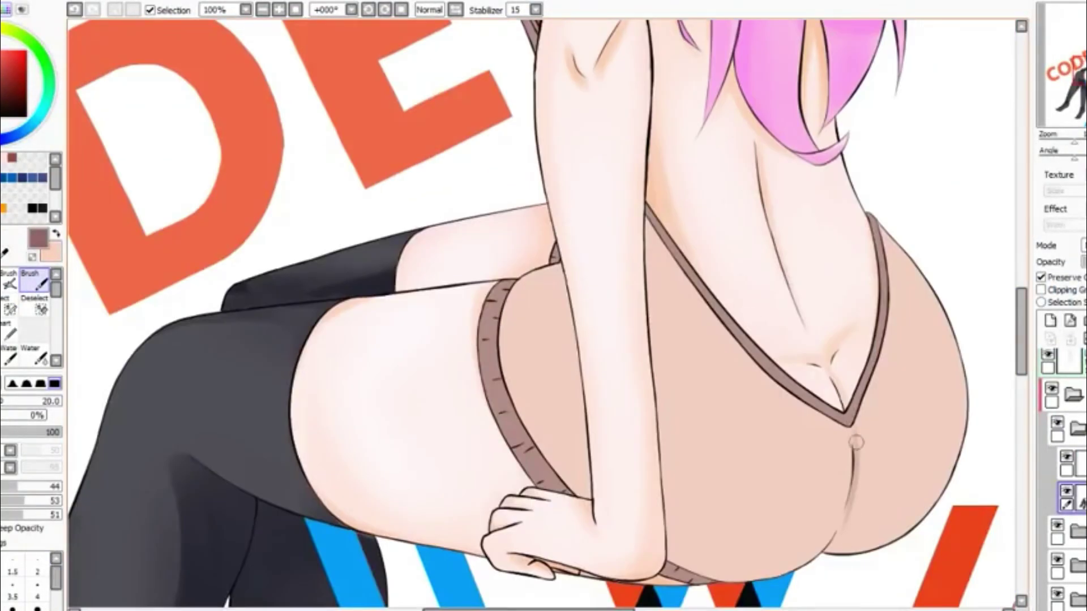
scroll(752, 340, up, 2)
key(bracketright)
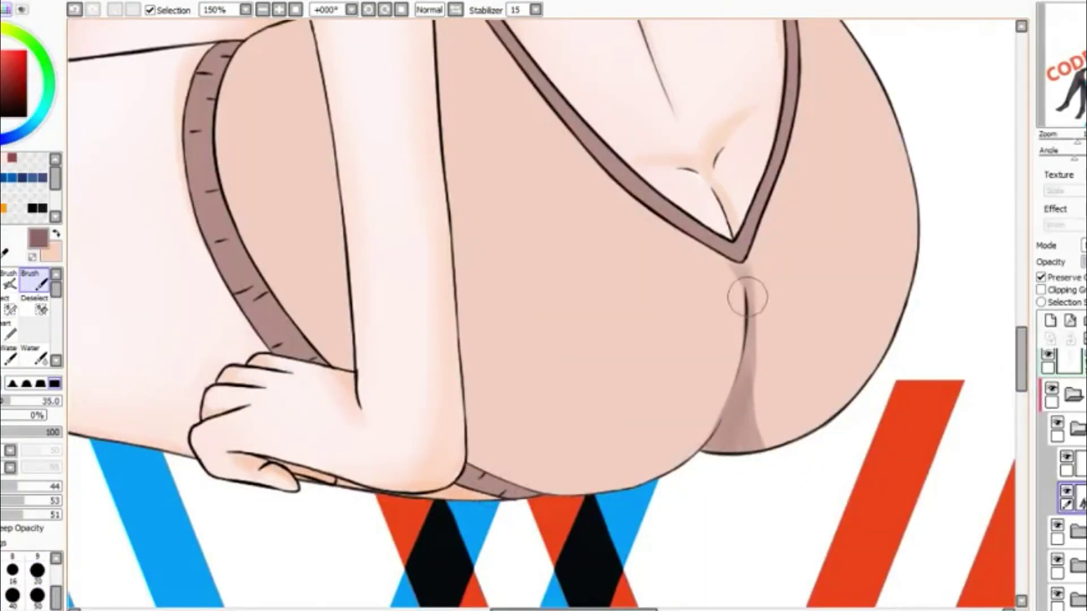
scroll(761, 214, down, 2)
key(x)
key(a)
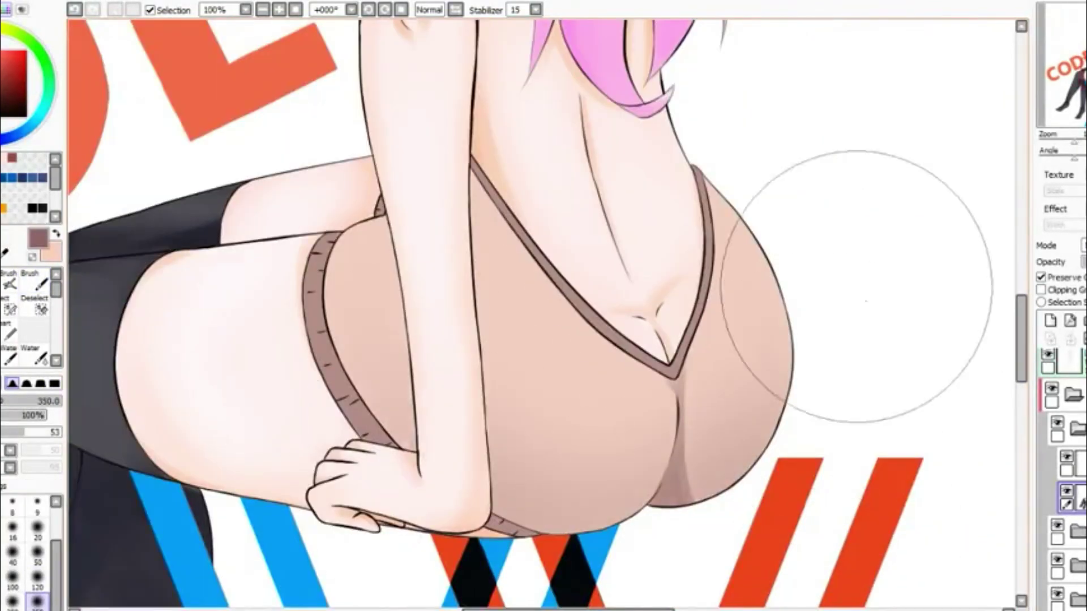
key(c)
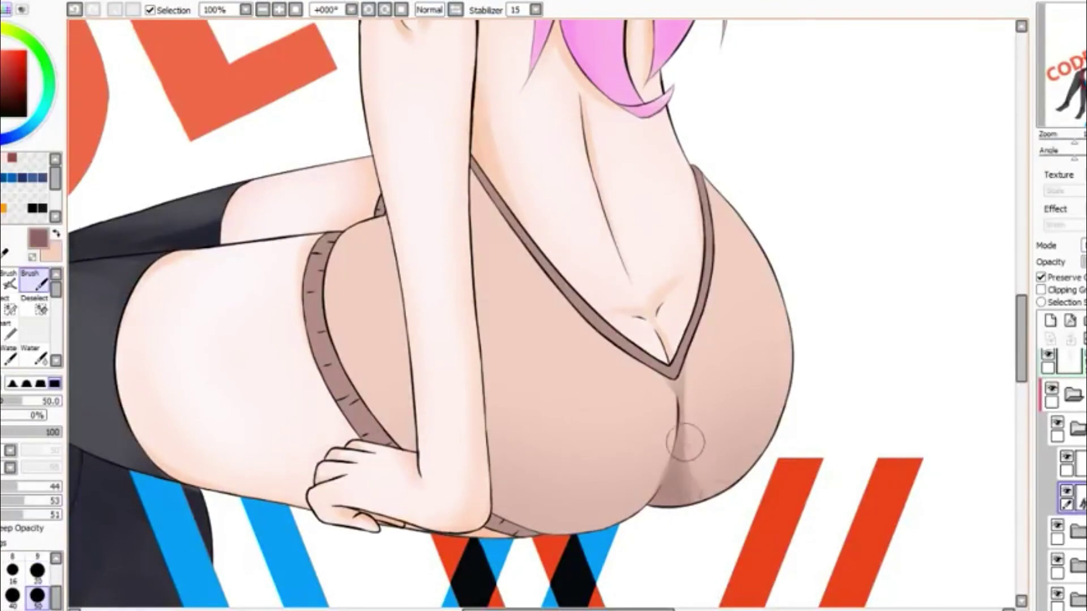
Smooth the crease shading and add a dark mauve shadow on the dress along the arm's back edge at size 50.
scroll(712, 498, down, 2)
scroll(490, 389, up, 2)
key(x)
key(b)
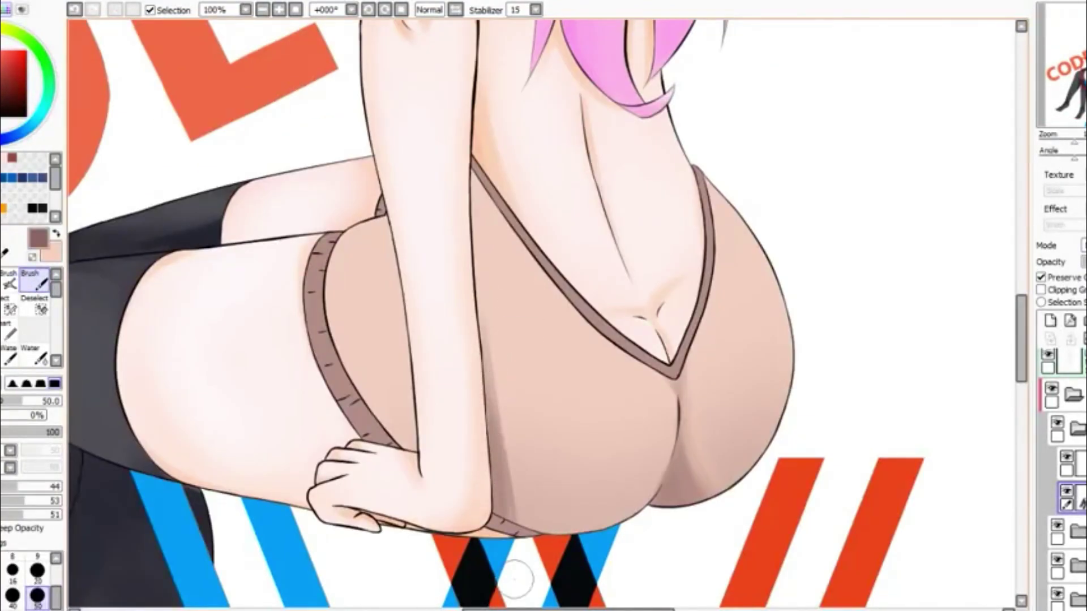
Shade the dress between the thigh hem and the arm with dark mauve on the clothing layer at size 50.
scroll(485, 301, up, 1)
key(n)
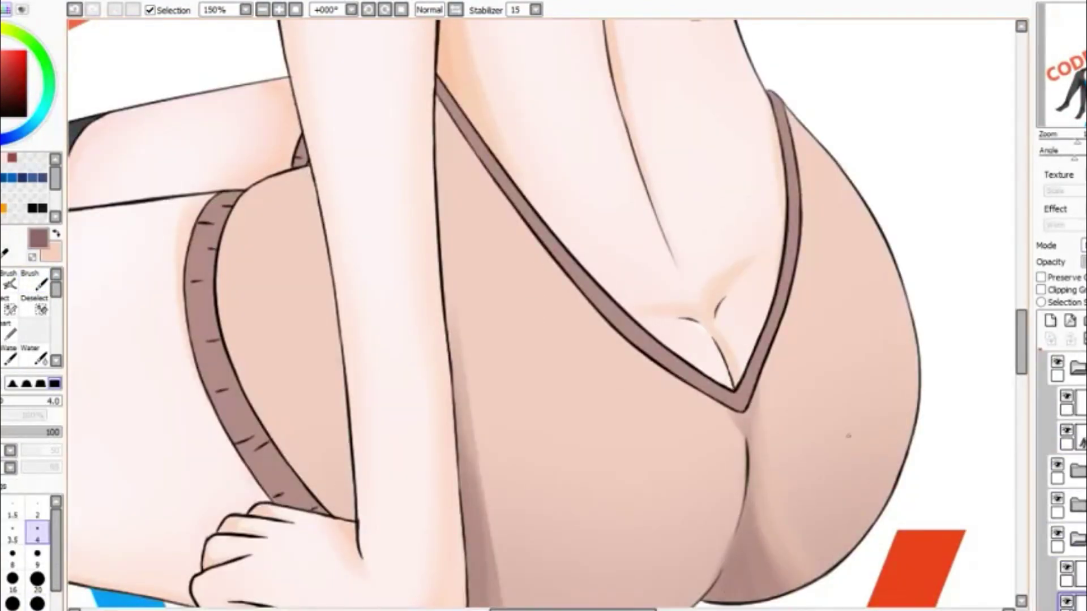
click(1067, 436)
key(b)
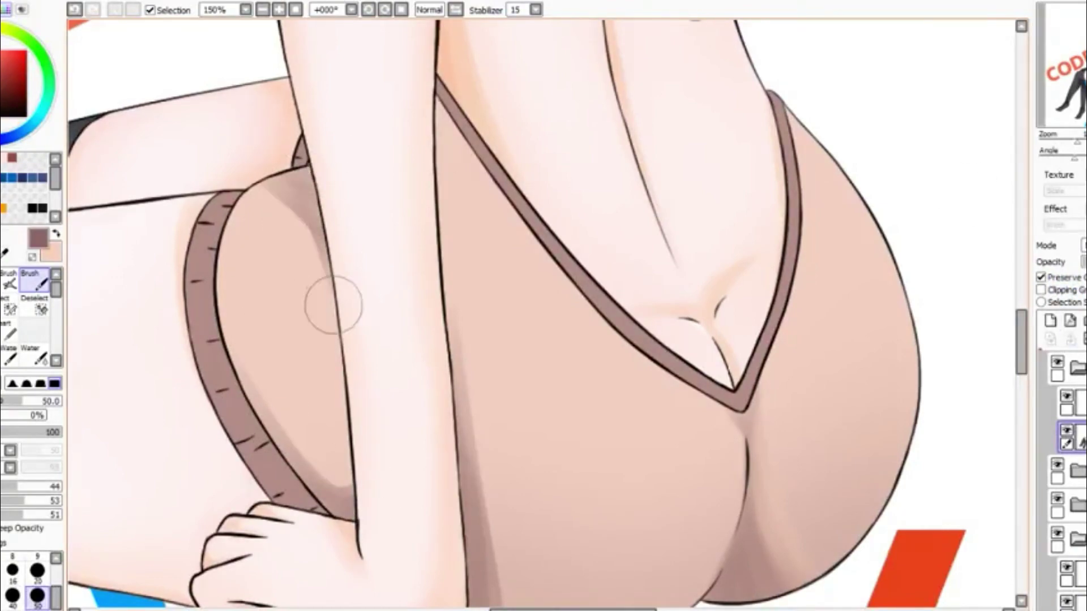
scroll(949, 37, down, 1)
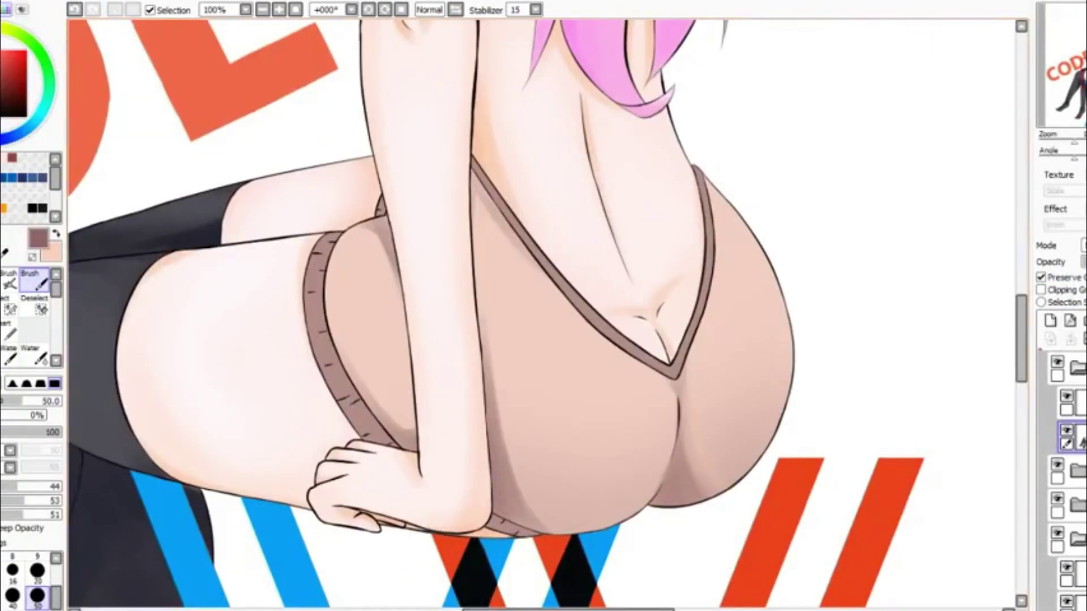
Shade the dress beneath the V-shaped back trim at size 50, and darken the trim with a deeper mauve-brown.
scroll(405, 351, up, 2)
scroll(377, 320, up, 2)
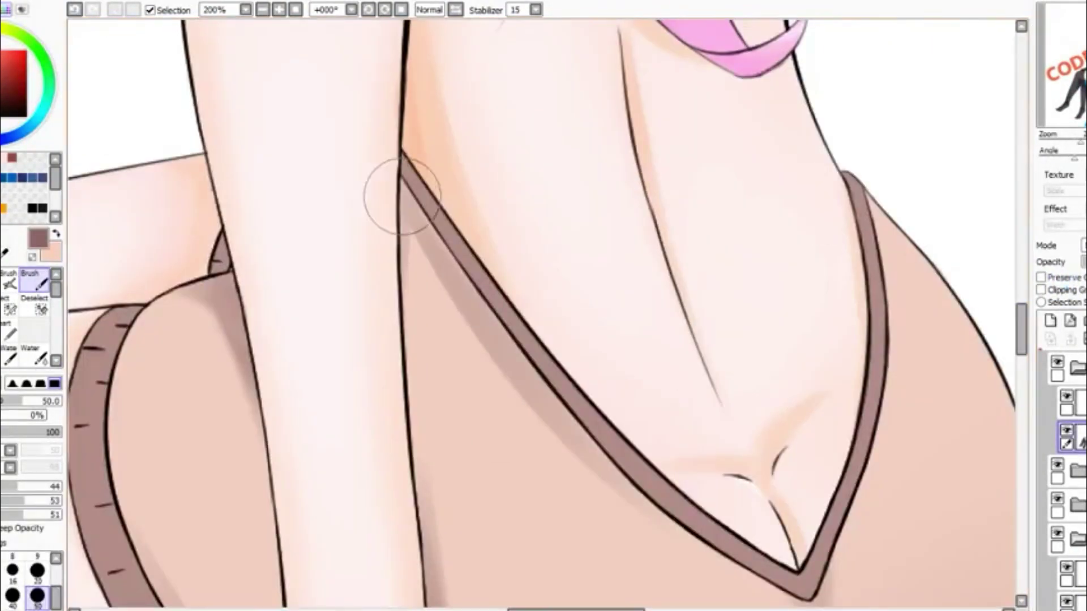
scroll(402, 197, down, 5)
scroll(653, 310, up, 4)
alt+click(653, 311)
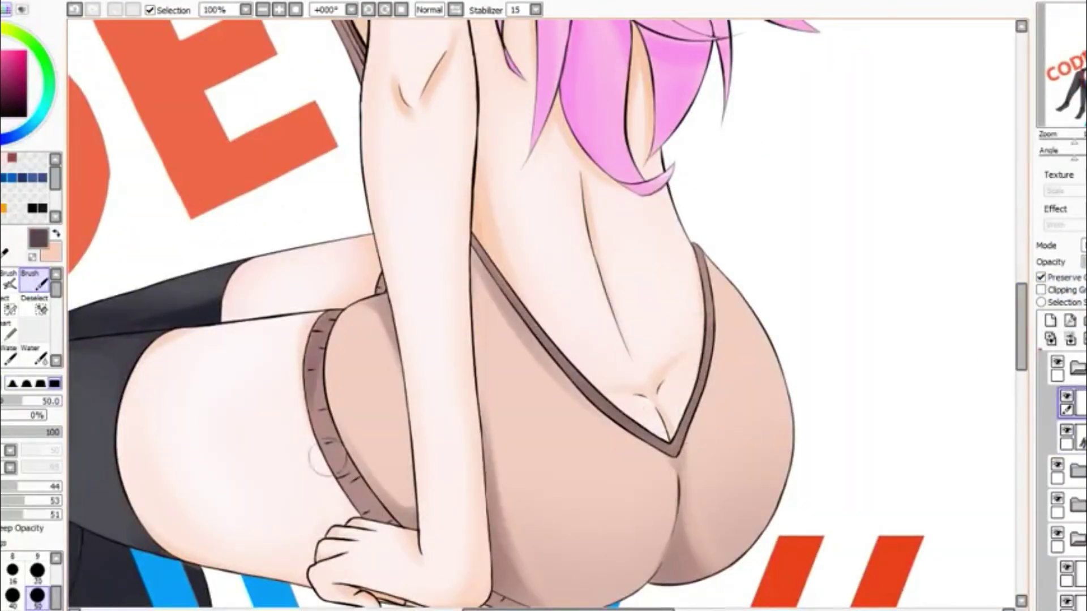